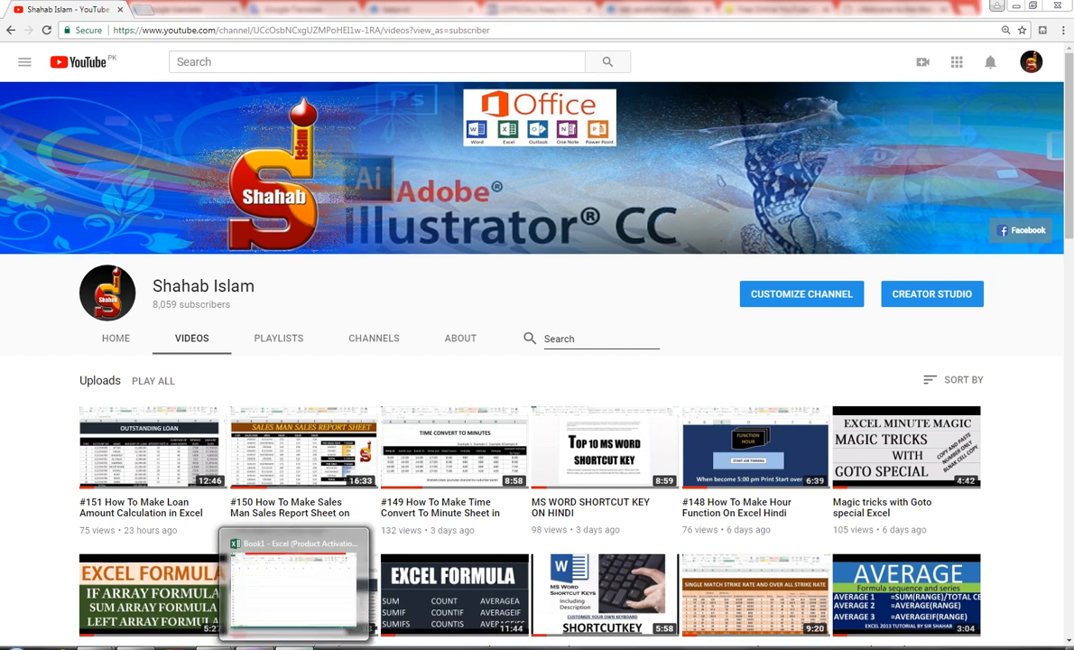
Switch to the blank Book1 workbook in Excel and enter the header S NO in cell B4
click(297, 629)
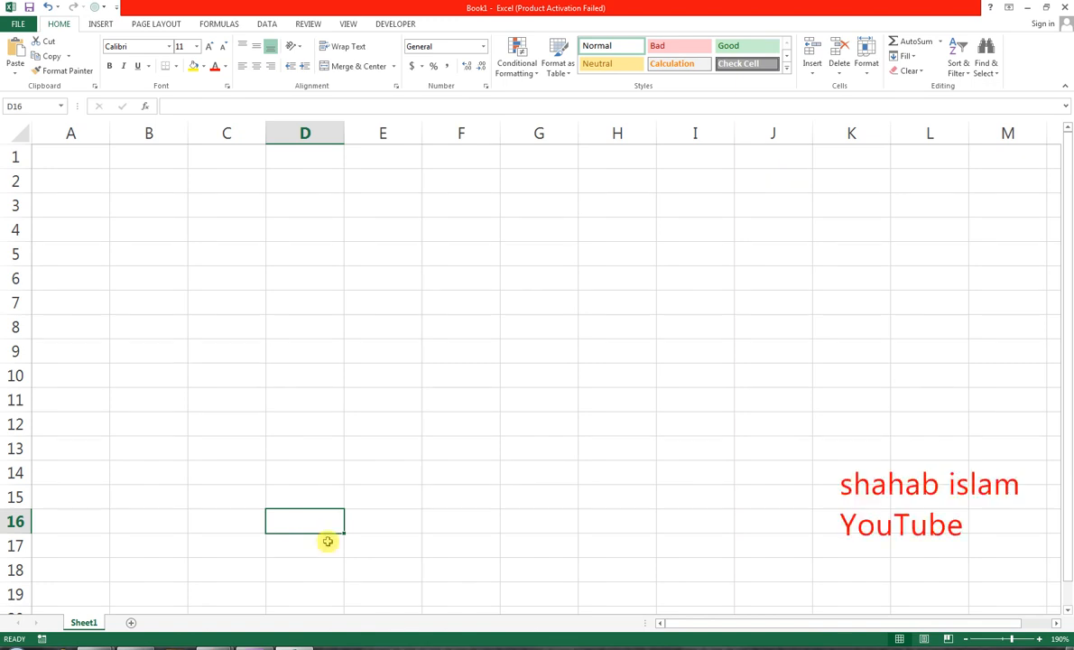
click(140, 232)
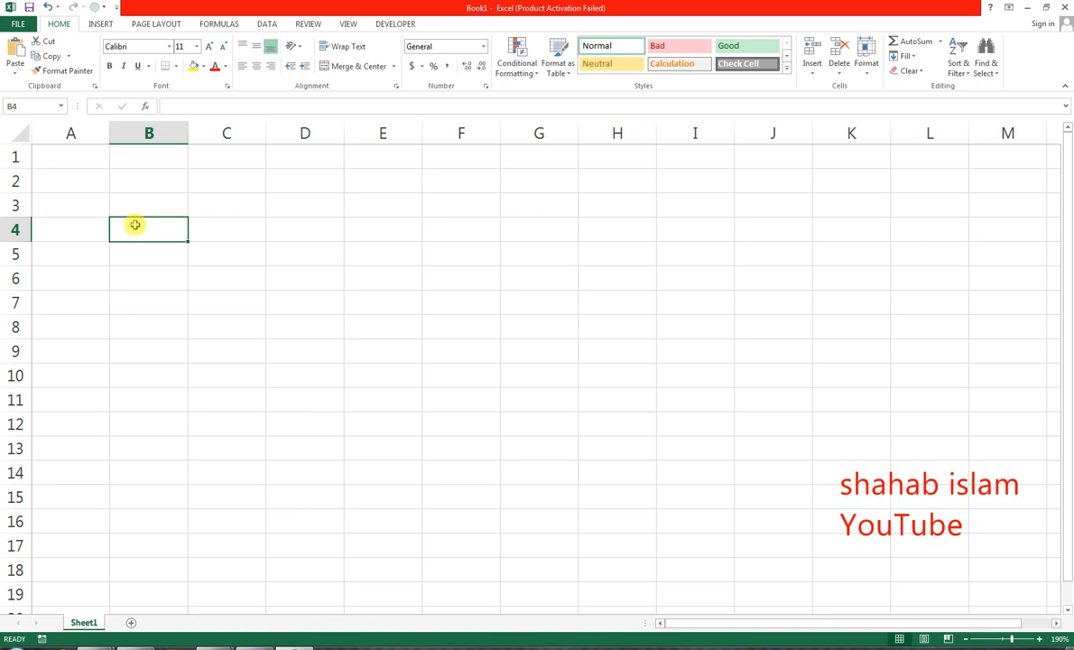
text(s no)
key(Tab)
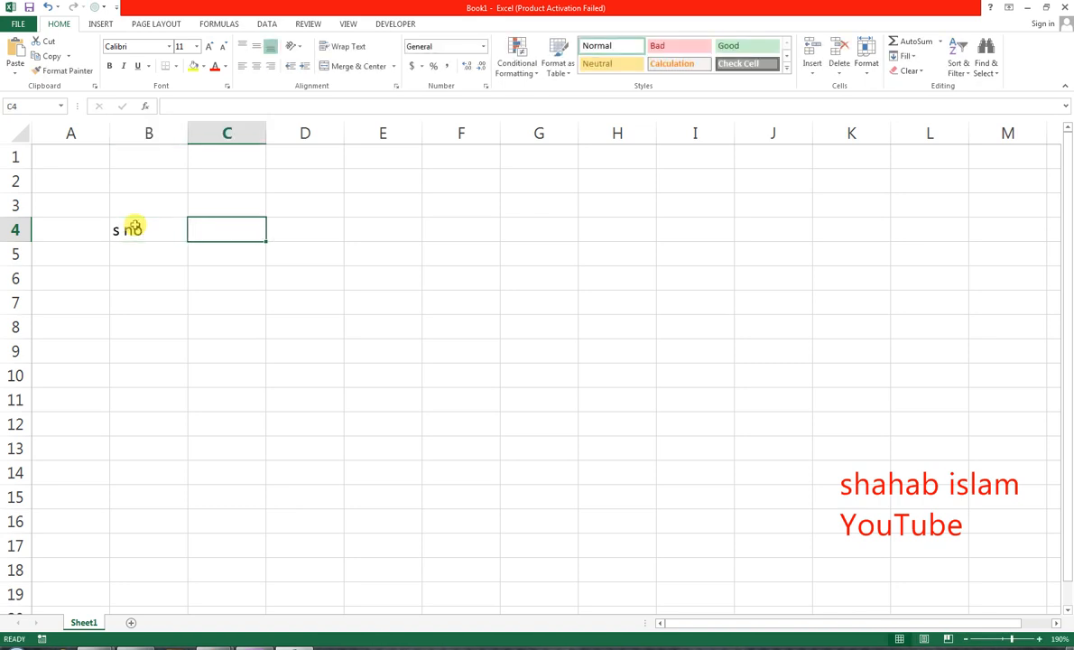
click(134, 227)
text(S NO)
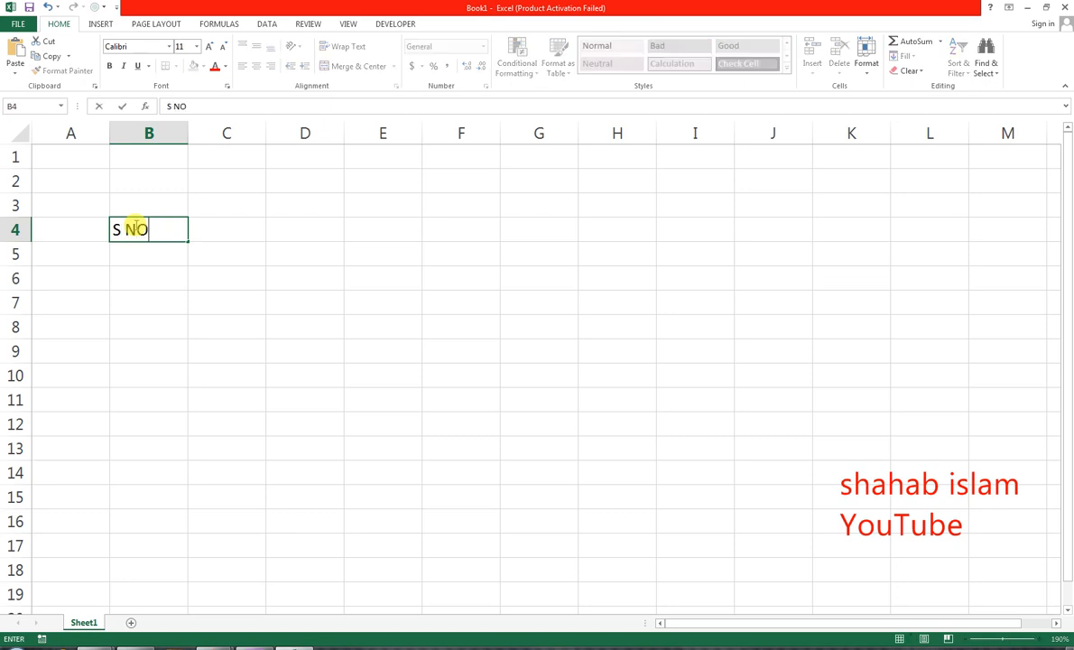
key(Tab)
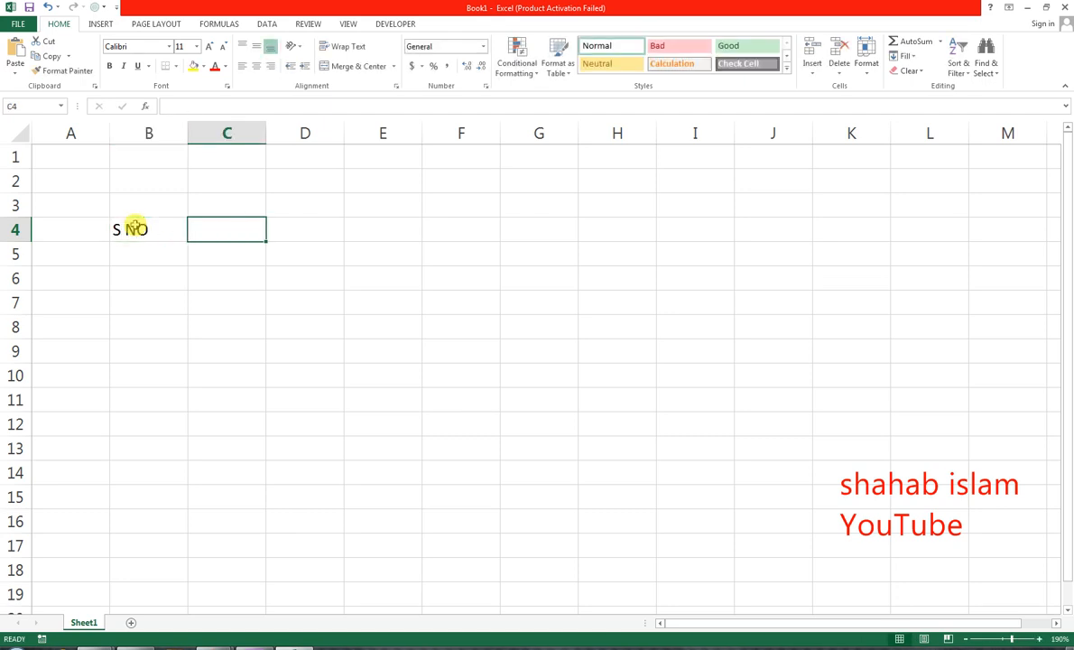
Enter the headers MONTH'S in cell C4 and UTILITY COST in cell D4
text(MON)
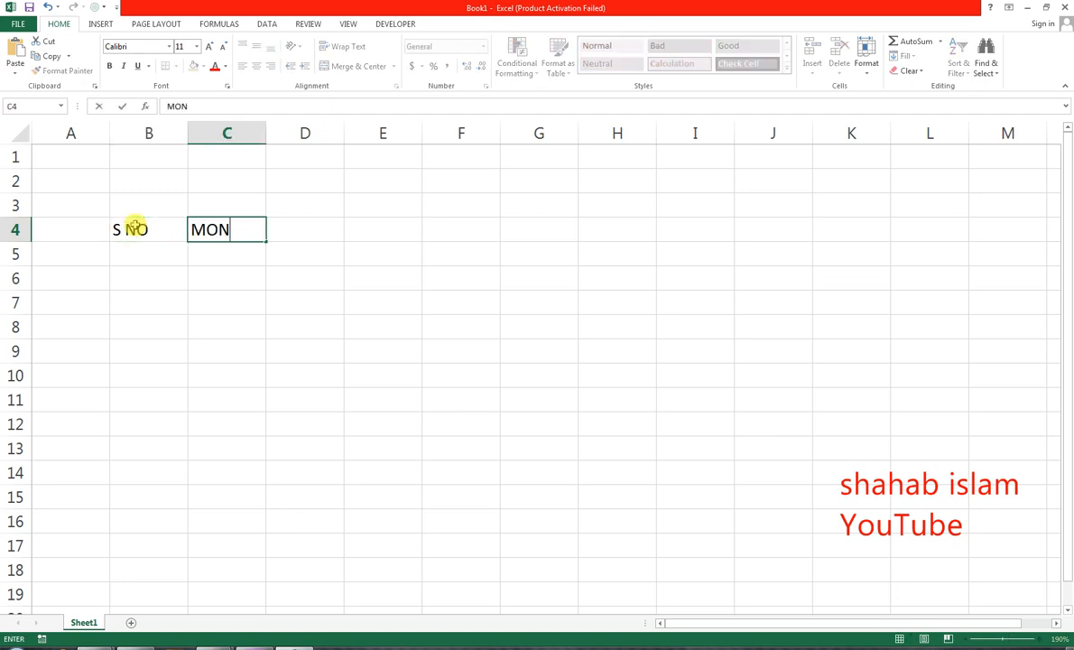
text(Y)
text(H'S)
key(Tab)
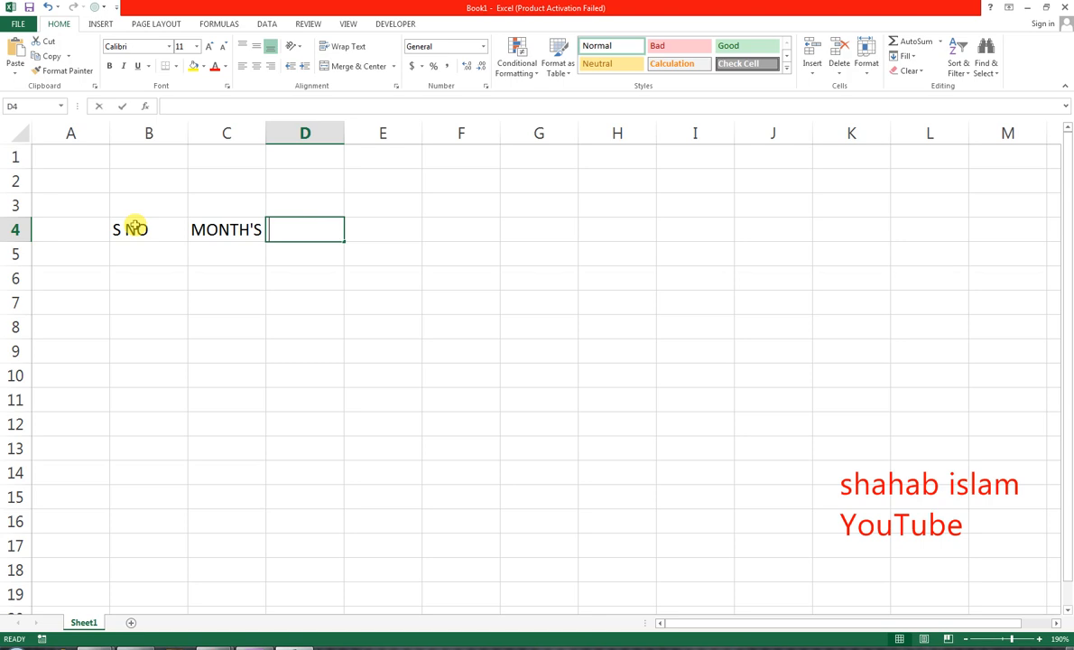
text(UTILITY )
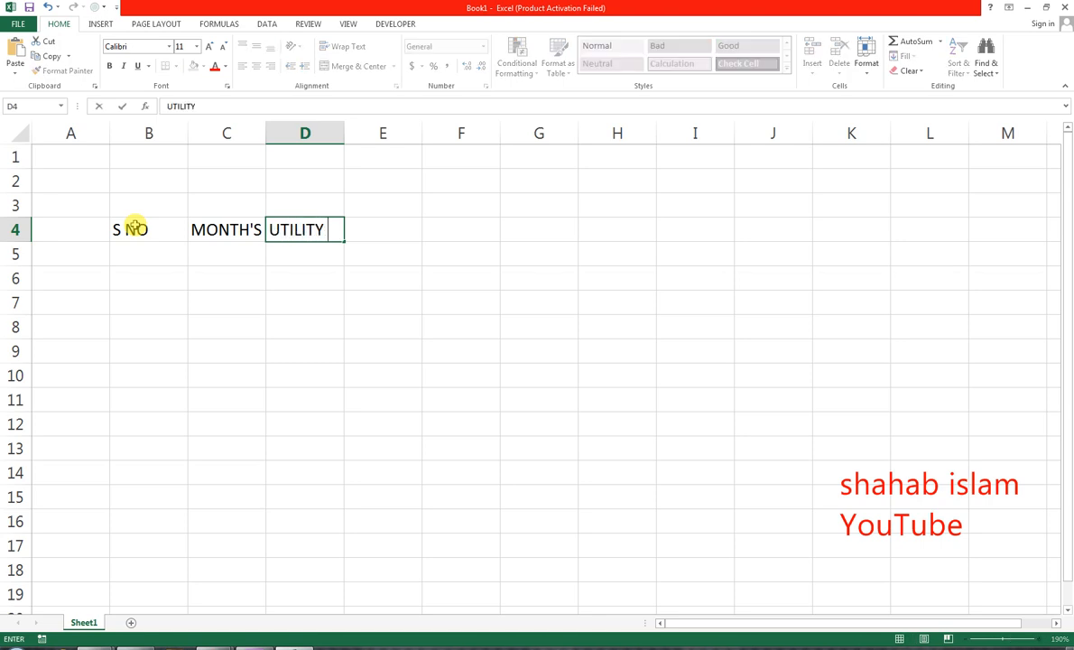
text(COST)
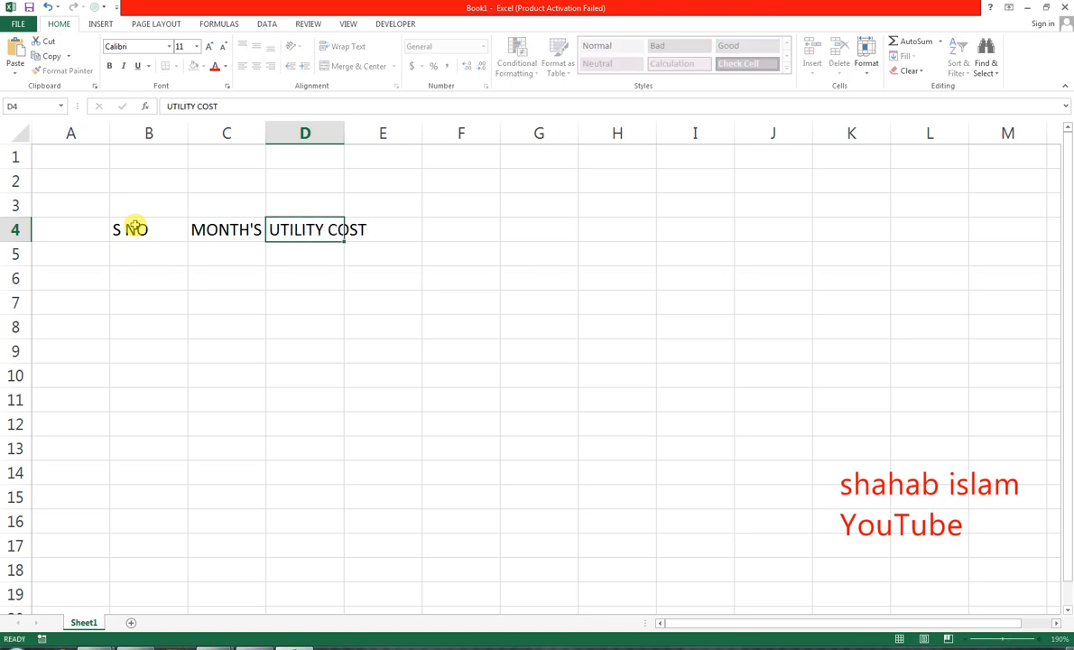
key(Tab)
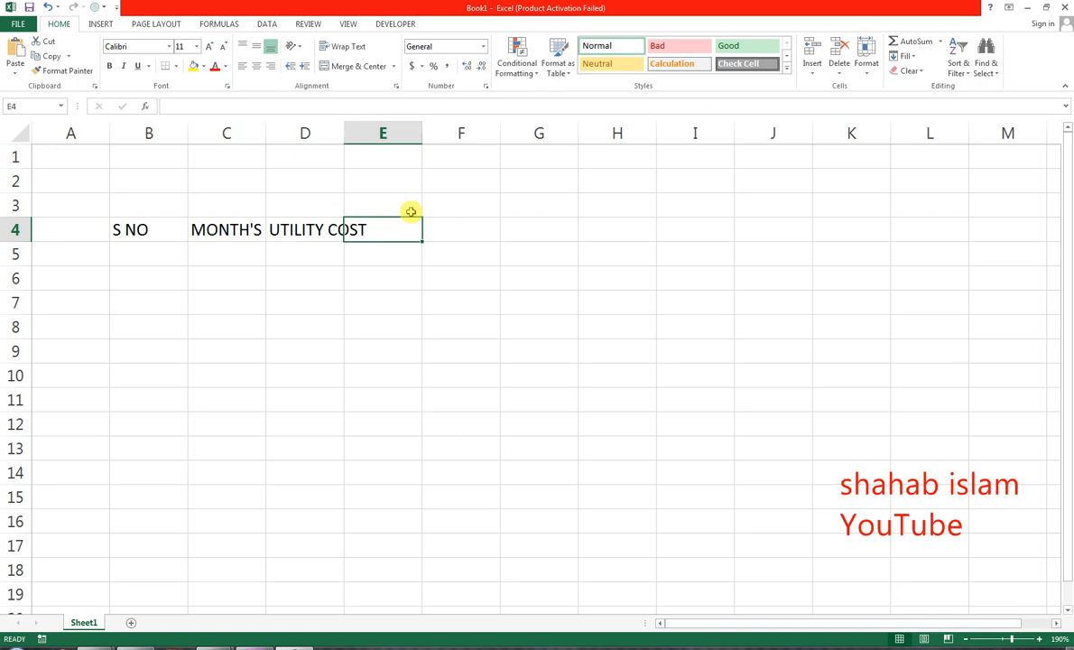
Enter the headers 6 MONTH AVERAGE in cell E4 and 1 YEAR AVERAGE in cell F4
text(6)
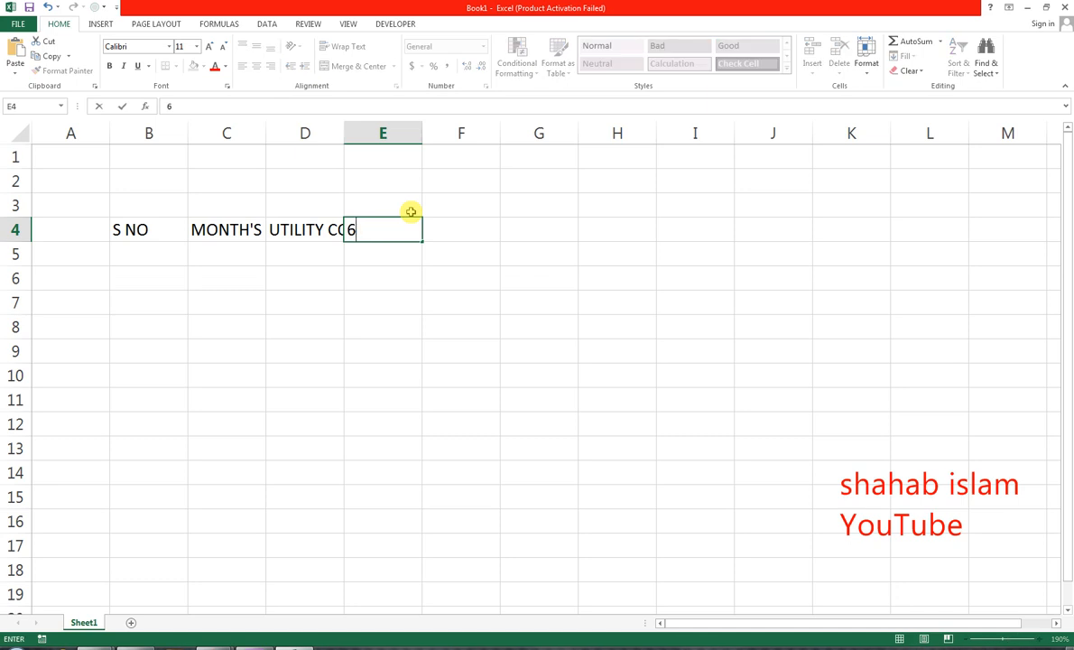
text( MONTH)
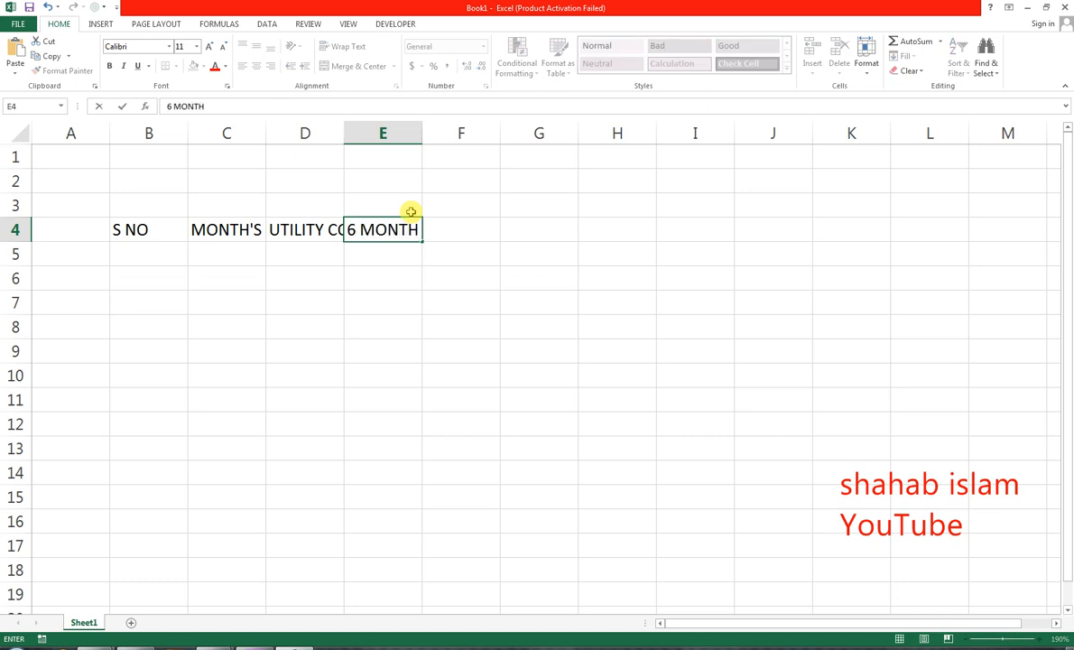
text( AVERAGE)
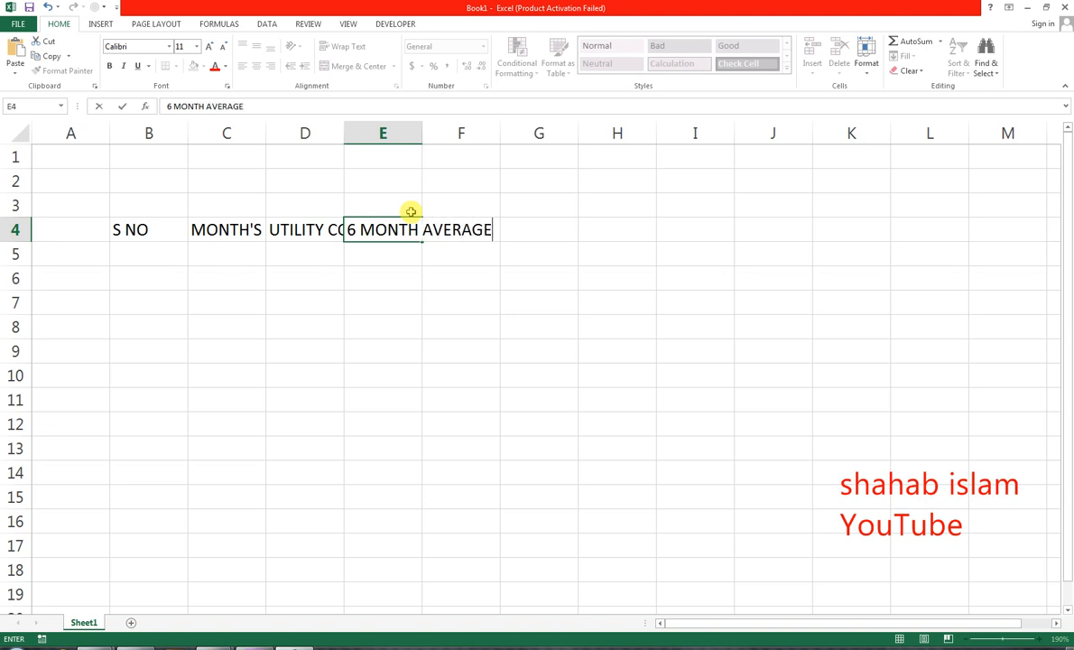
key(Tab)
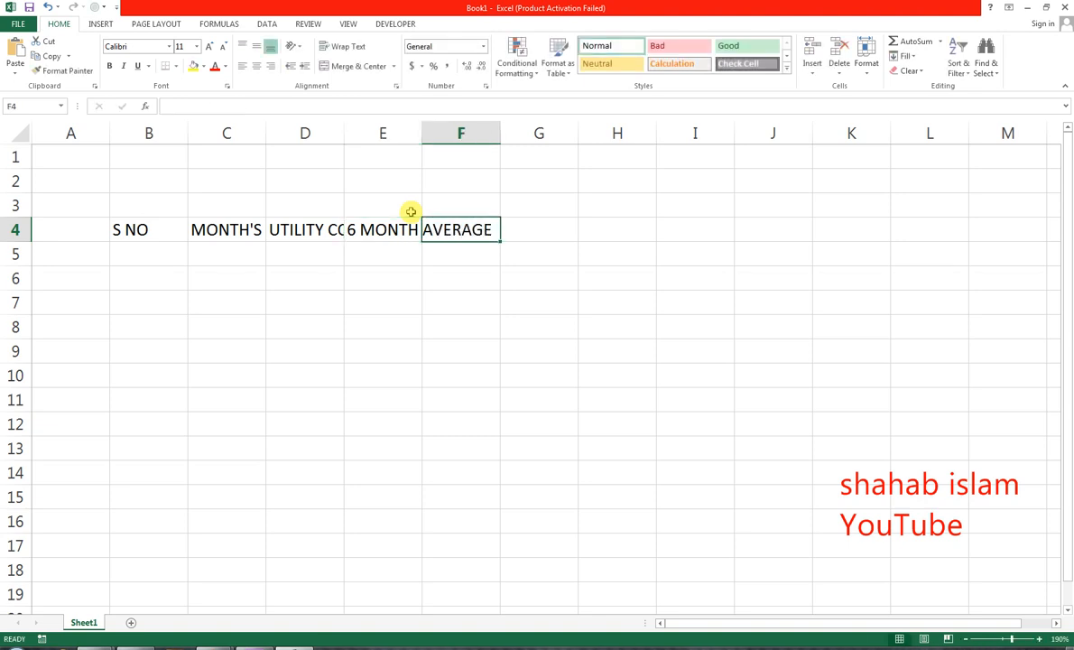
text(1)
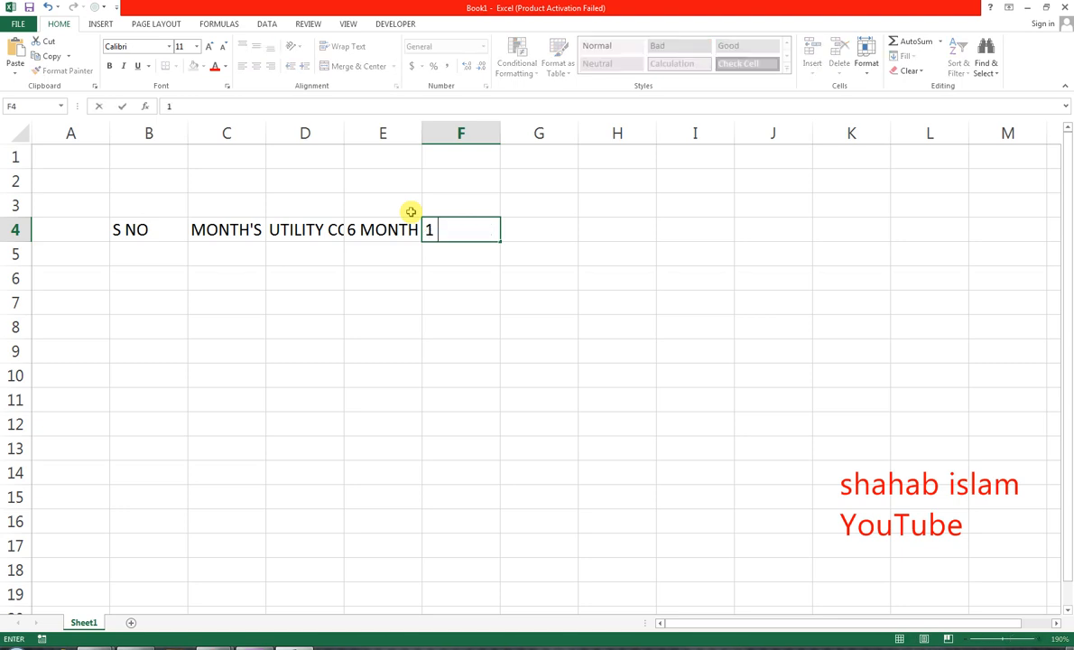
text( YEAR AVERAGE)
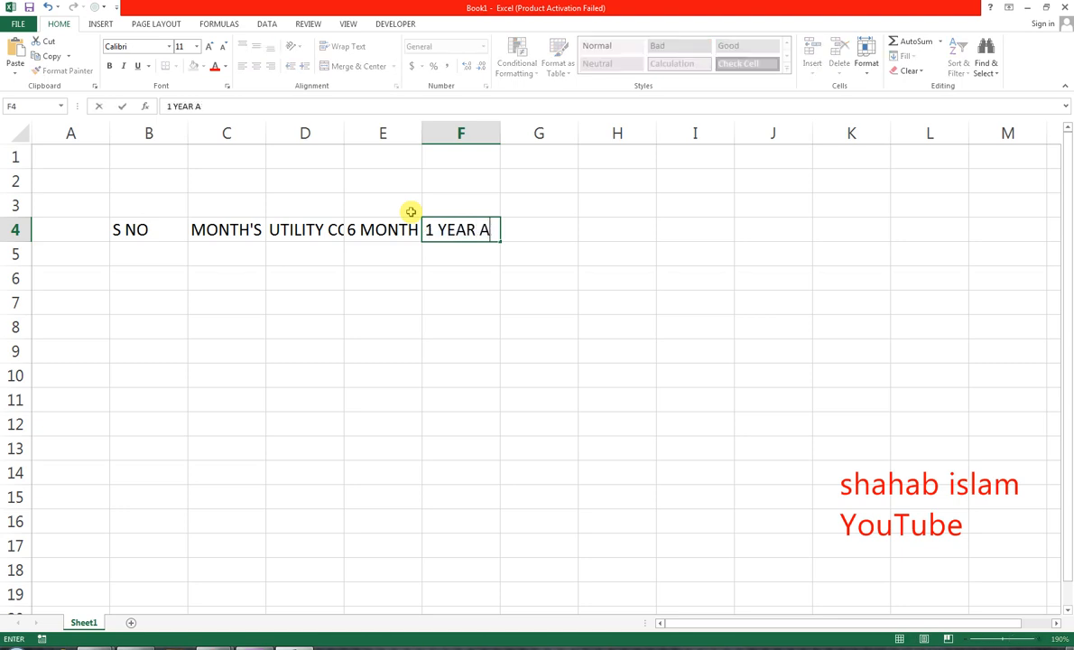
key(Return)
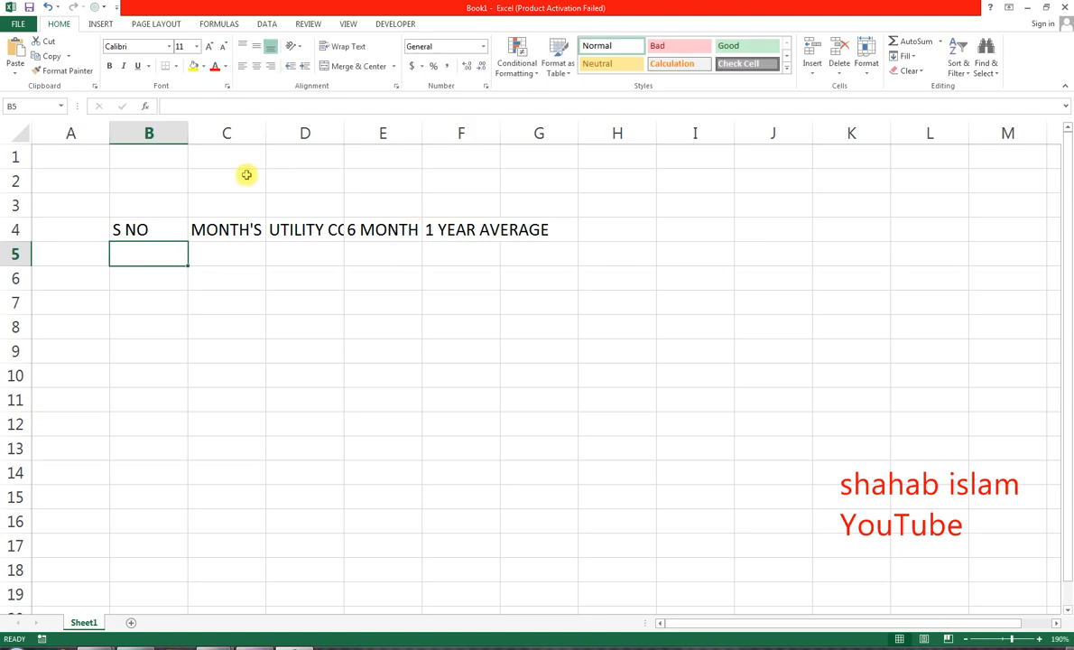
Autofit the widths of columns C to F to their header text
double_click(344, 134)
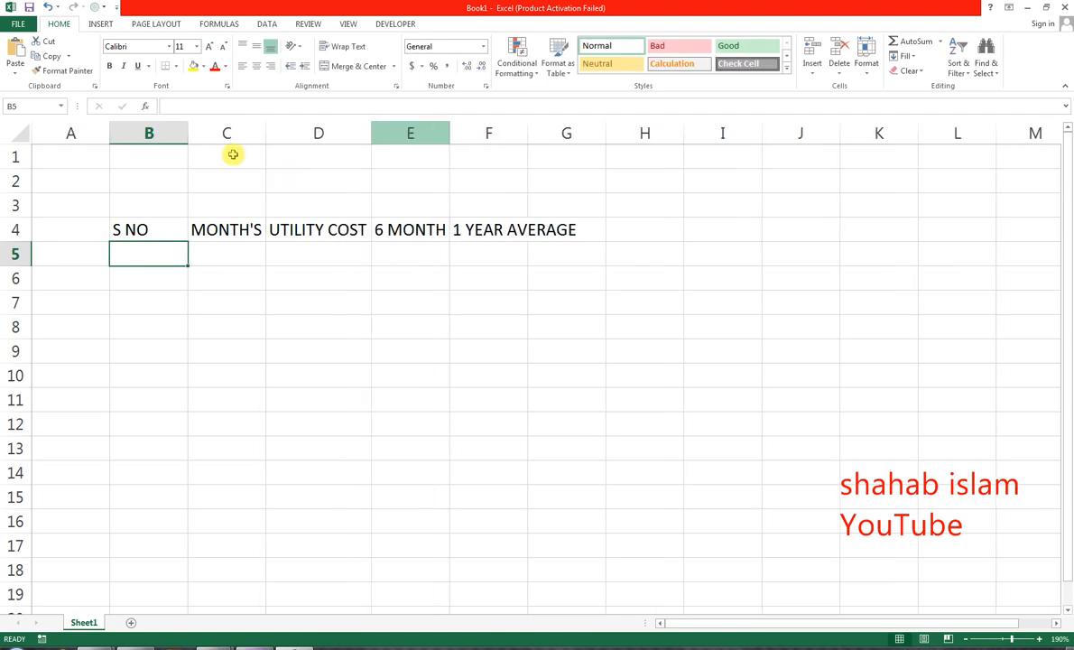
drag(218, 131, 489, 129)
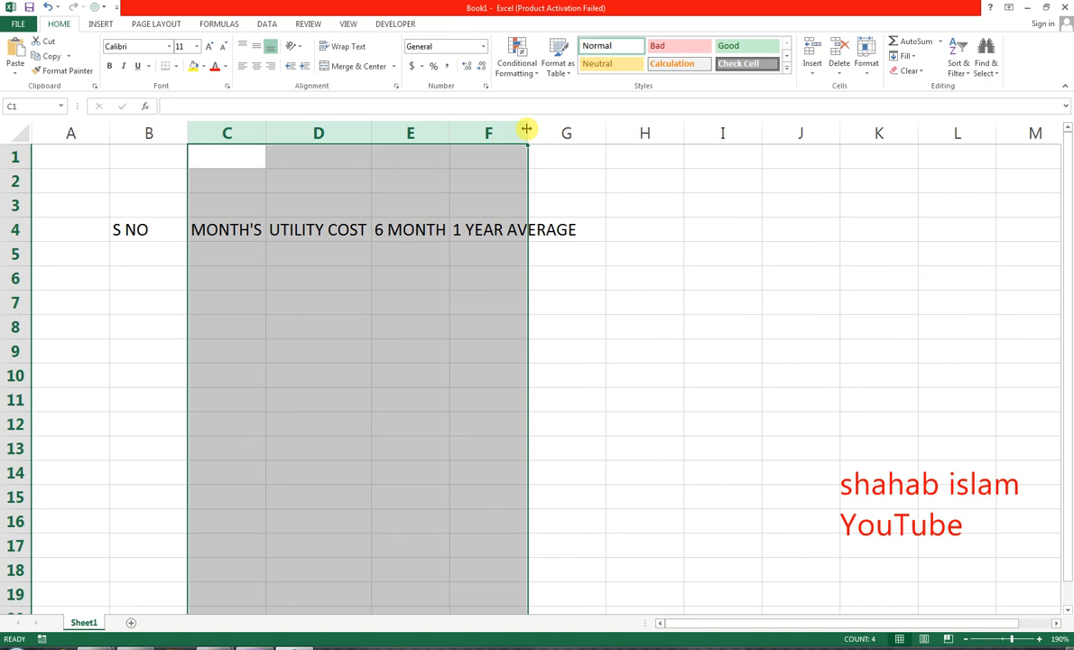
double_click(526, 129)
Enter 1 and 2 in B5 and B6 and fill the series down to 24 in cell B28
click(148, 253)
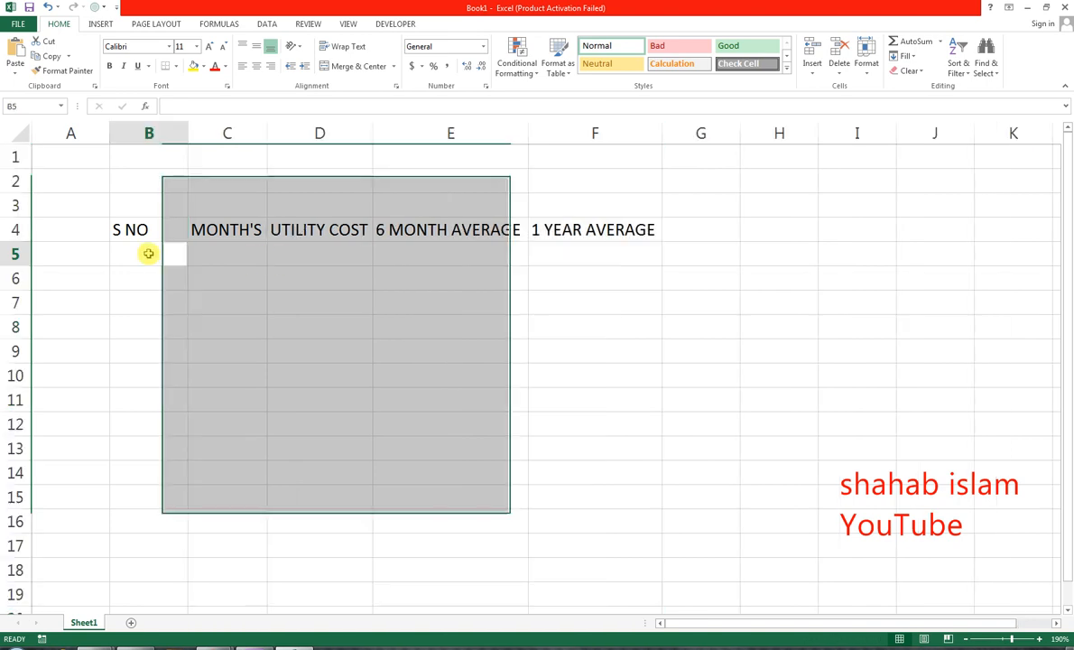
text(1)
key(Return)
text(2)
key(Return)
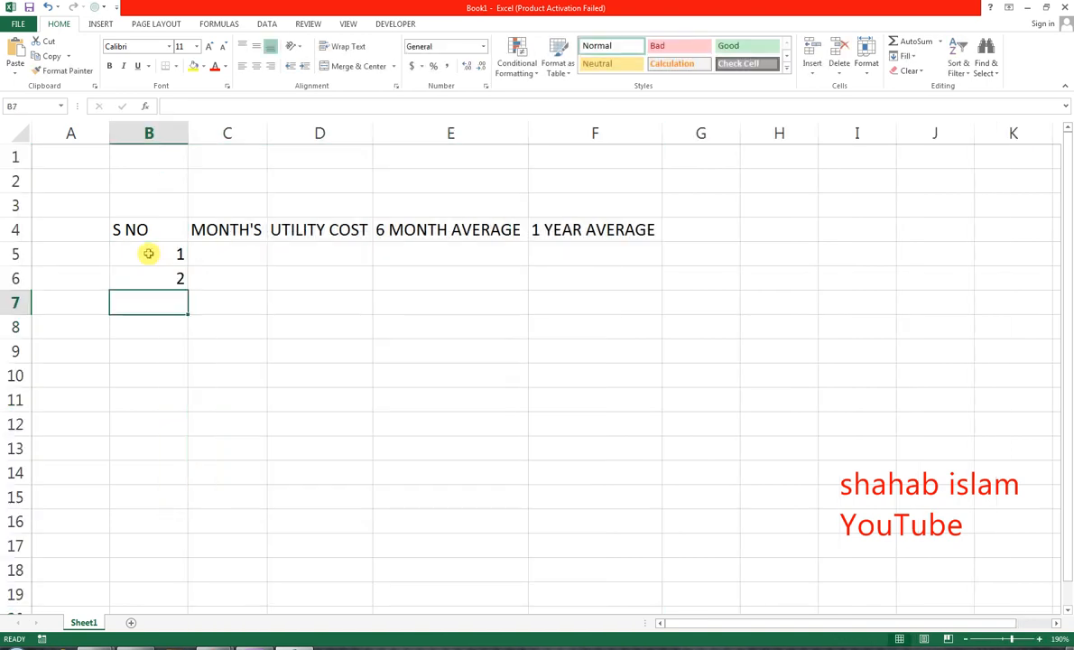
drag(148, 253, 151, 278)
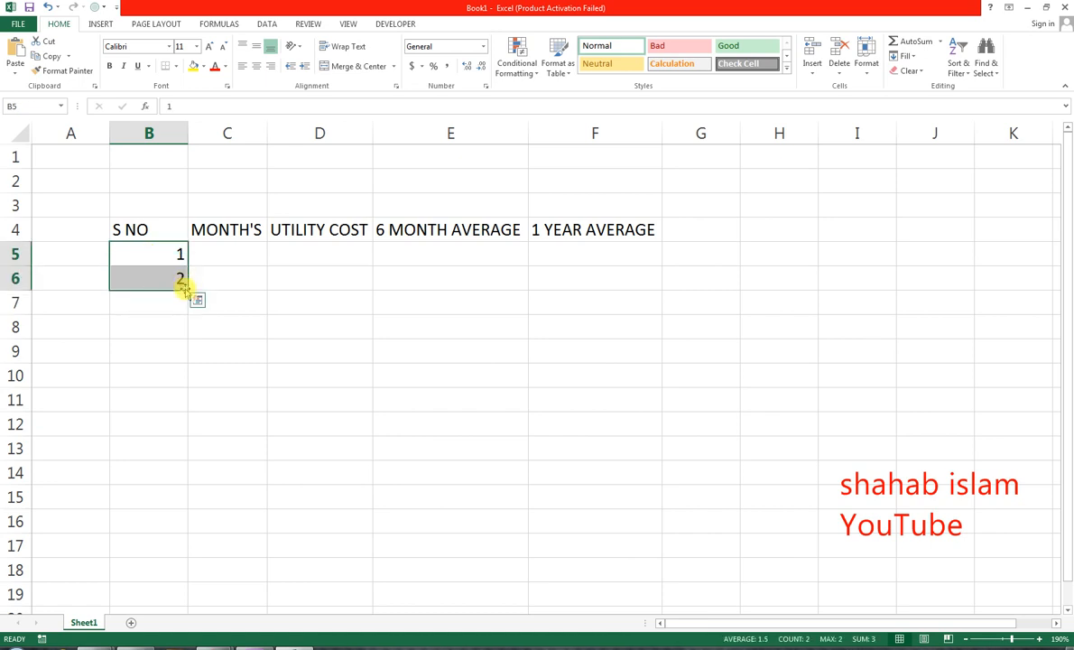
key(ctrl+q)
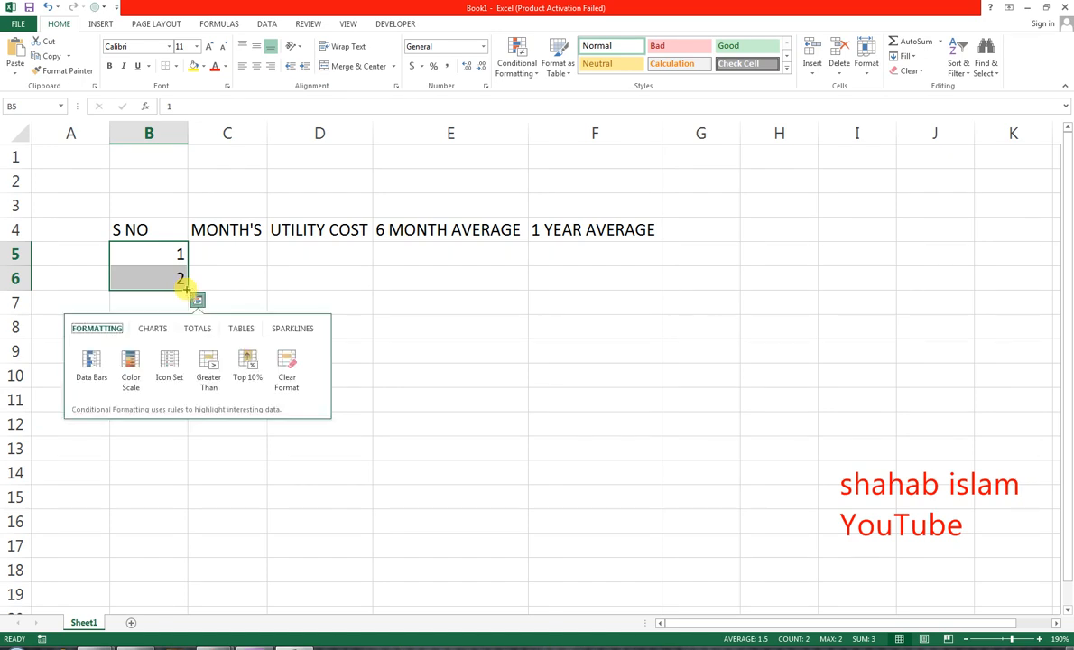
drag(187, 289, 180, 594)
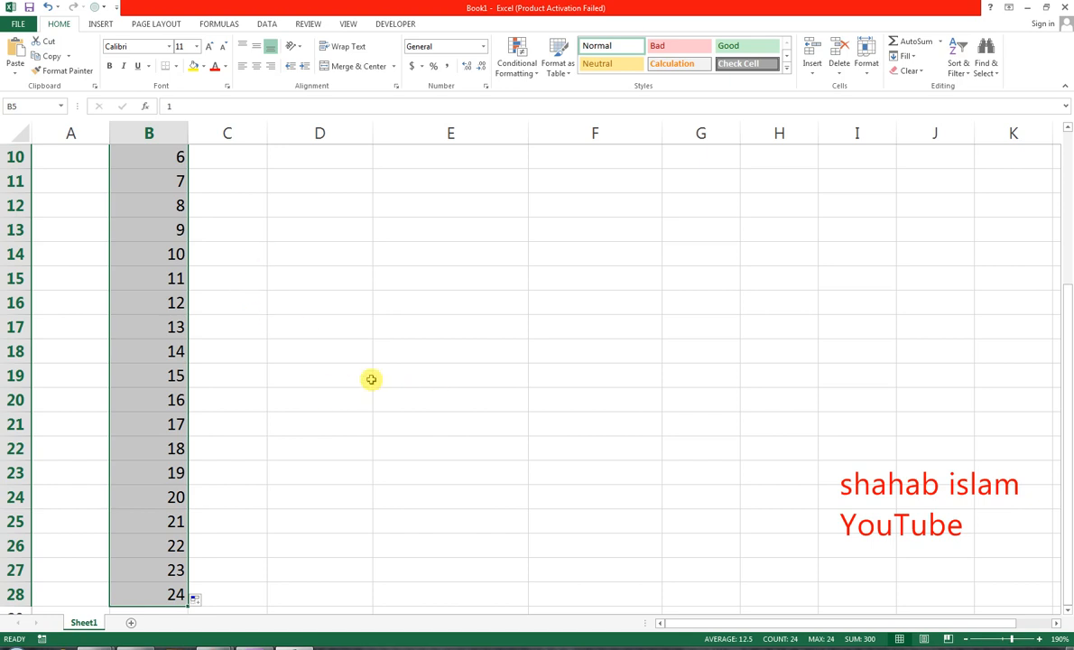
Widen column C, enter JANUARY in C5 and fill the month names down to DECEMBER in cell C28
scroll(403, 375, up, 1)
scroll(380, 402, up, 2)
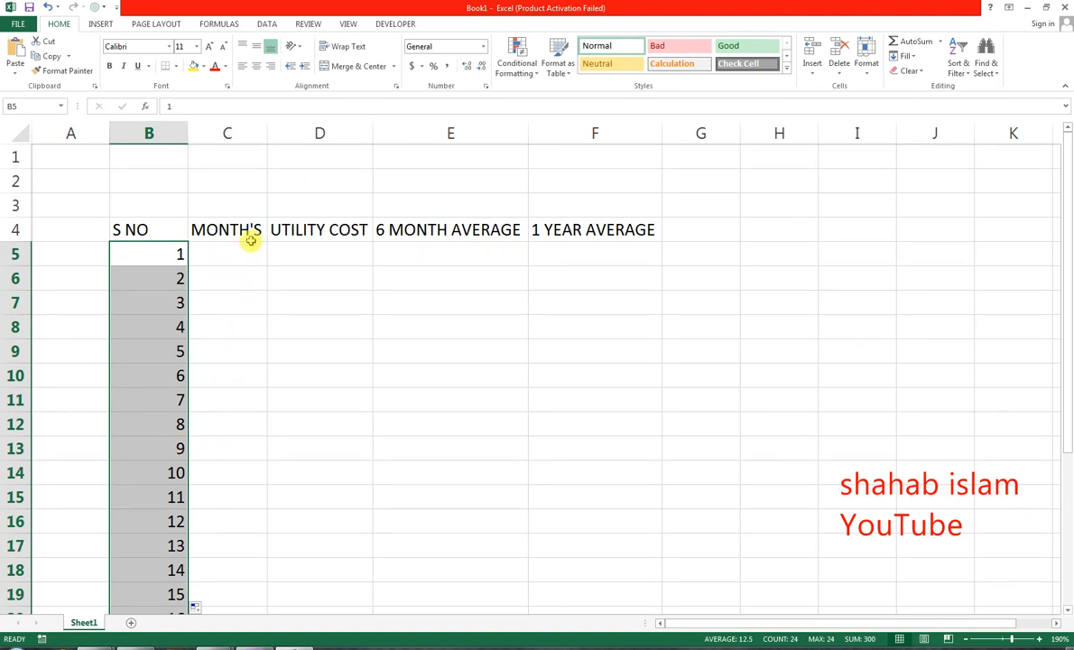
drag(266, 132, 318, 130)
click(232, 260)
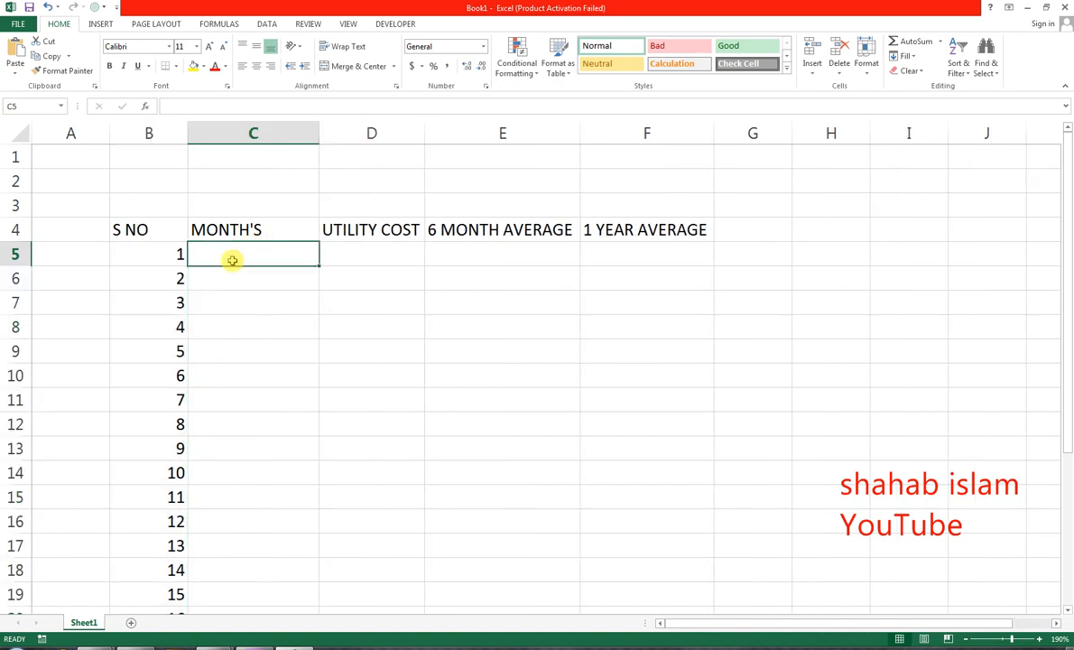
text(JANUARY)
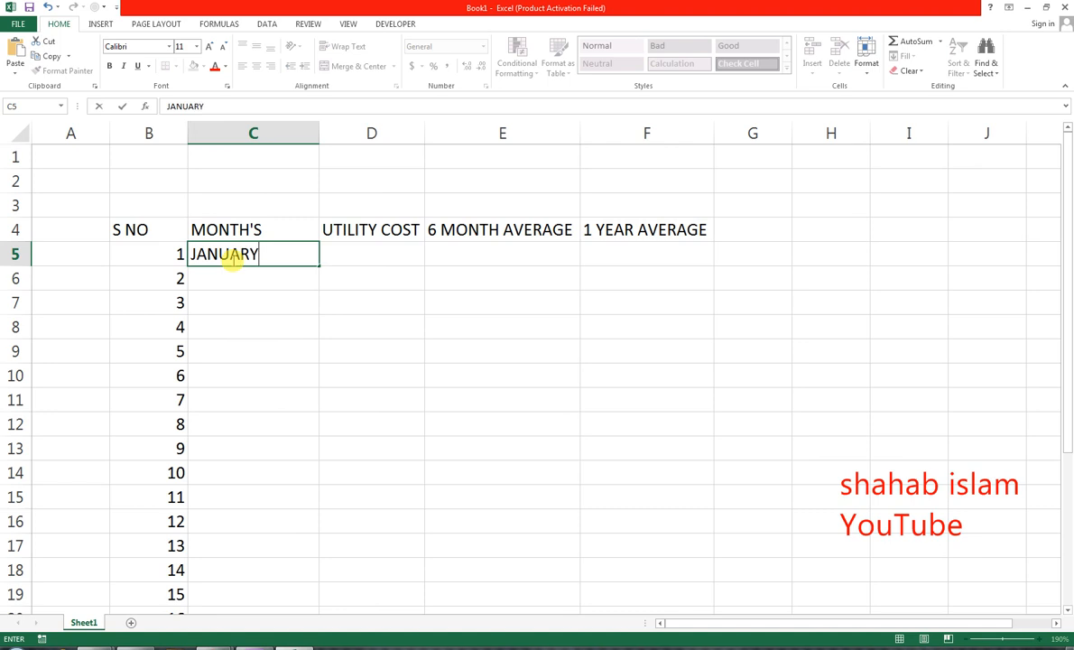
key(ctrl+Return)
key(Return)
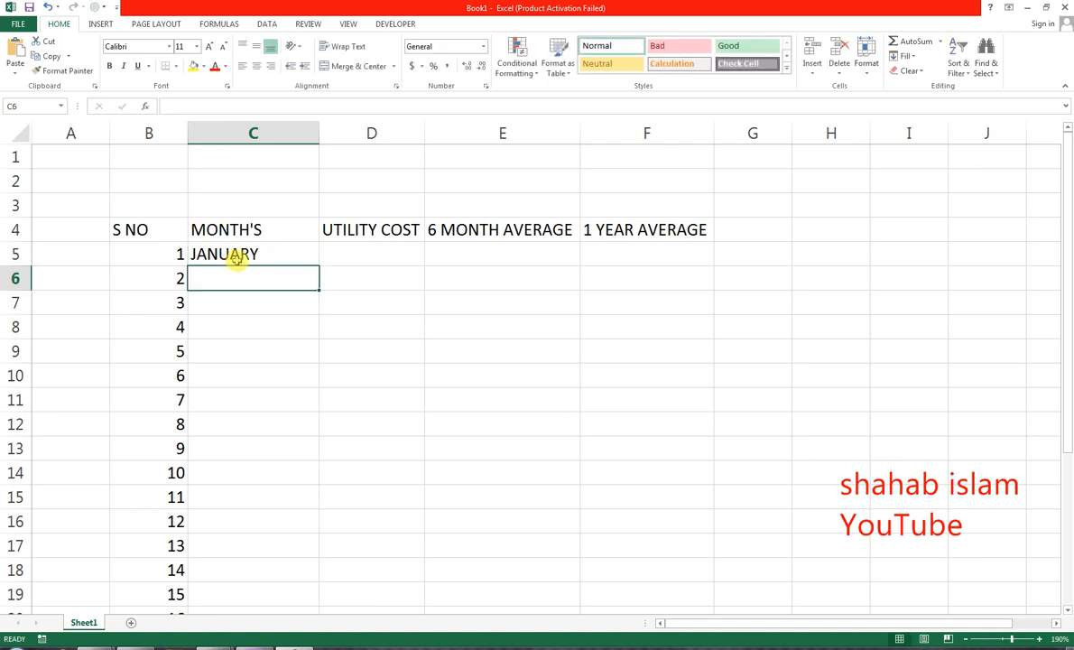
click(246, 250)
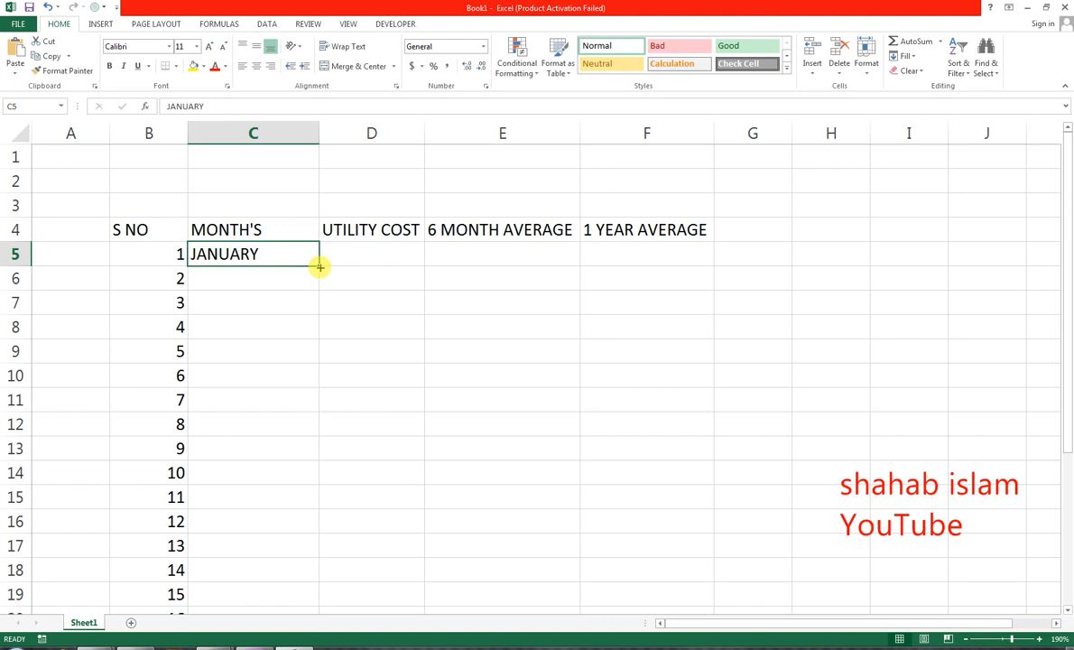
drag(319, 267, 276, 576)
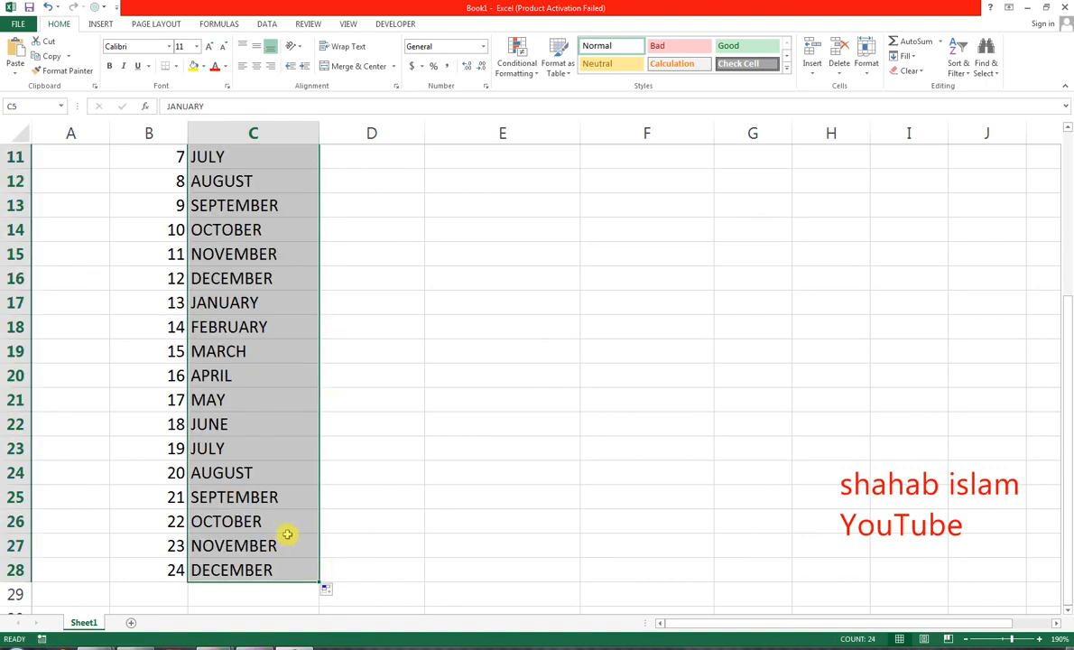
Widen column C further and append (2018) to JANUARY in cell C5
scroll(288, 532, up, 2)
scroll(275, 219, up, 2)
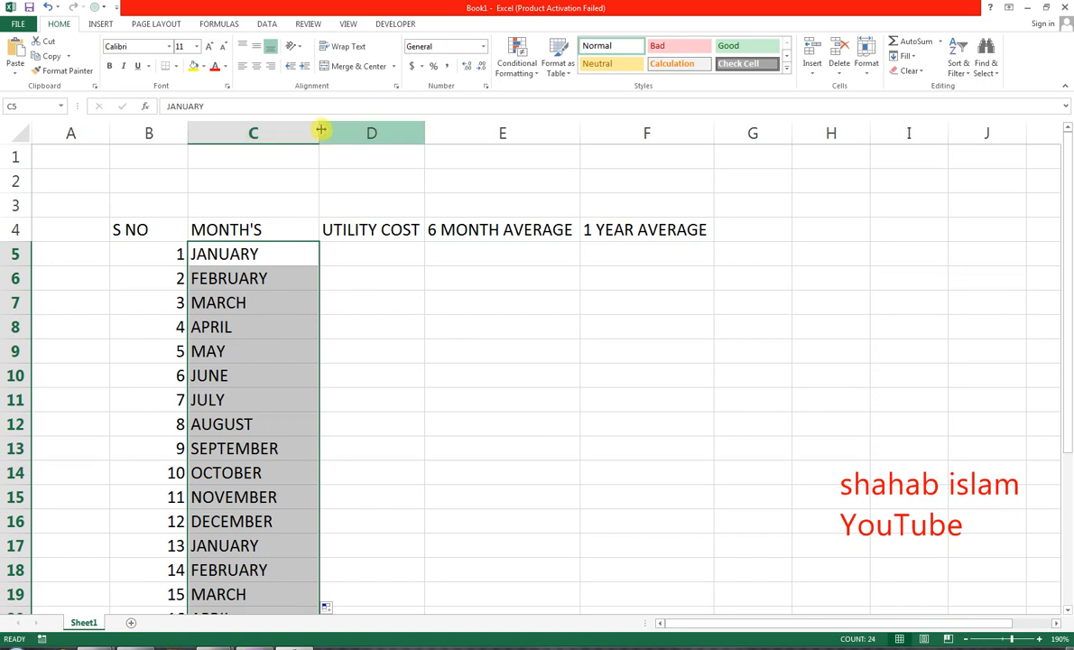
drag(320, 132, 372, 123)
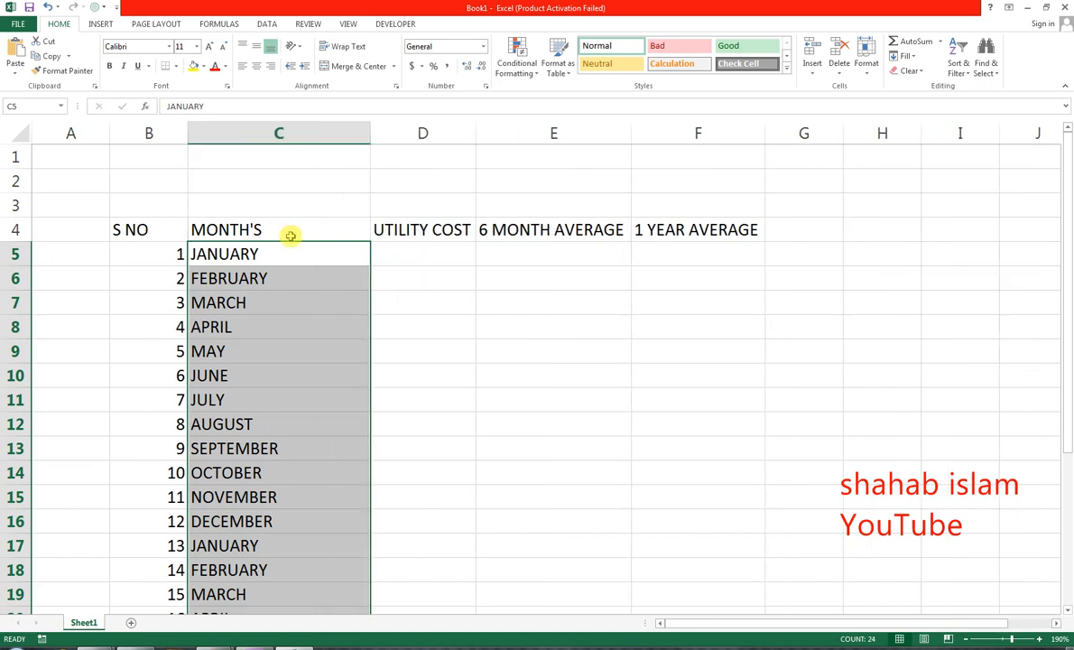
double_click(276, 254)
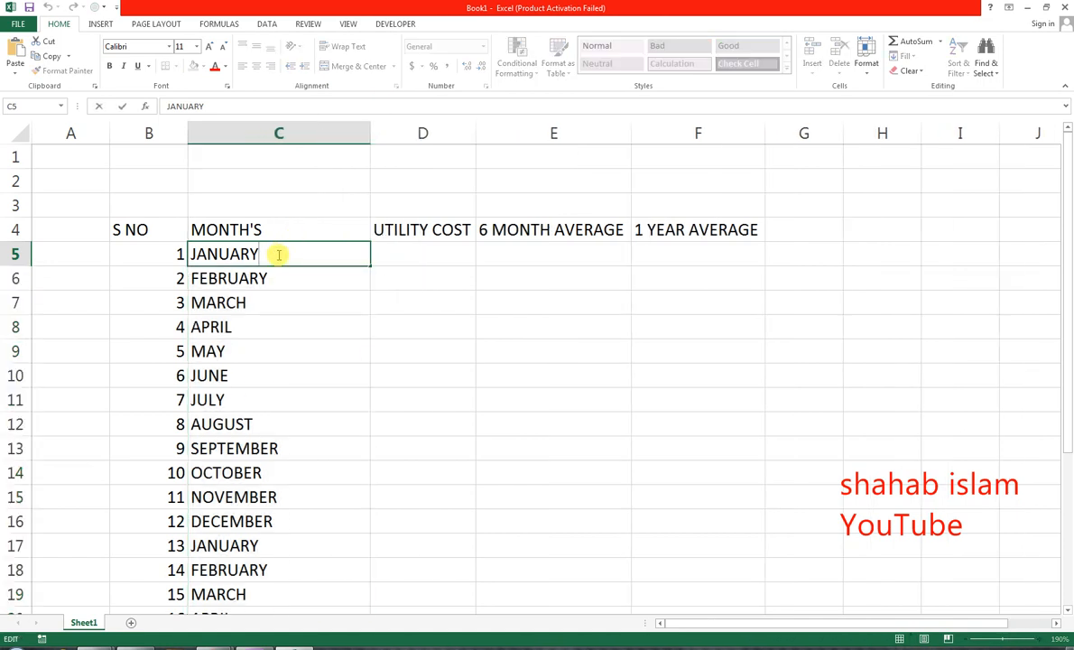
text(()
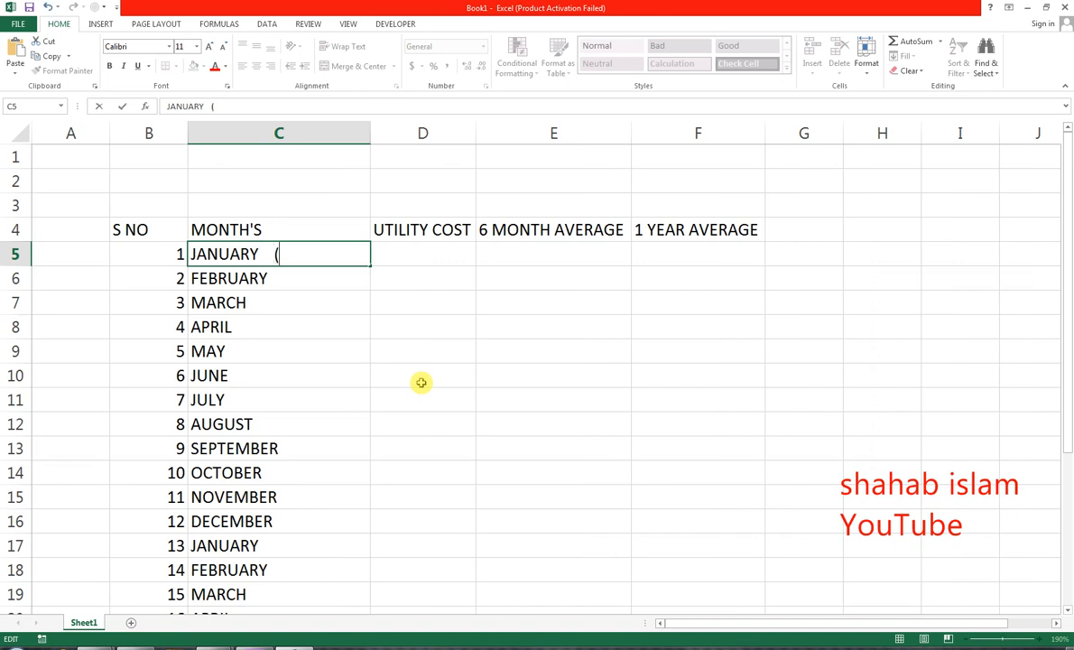
text(2018))
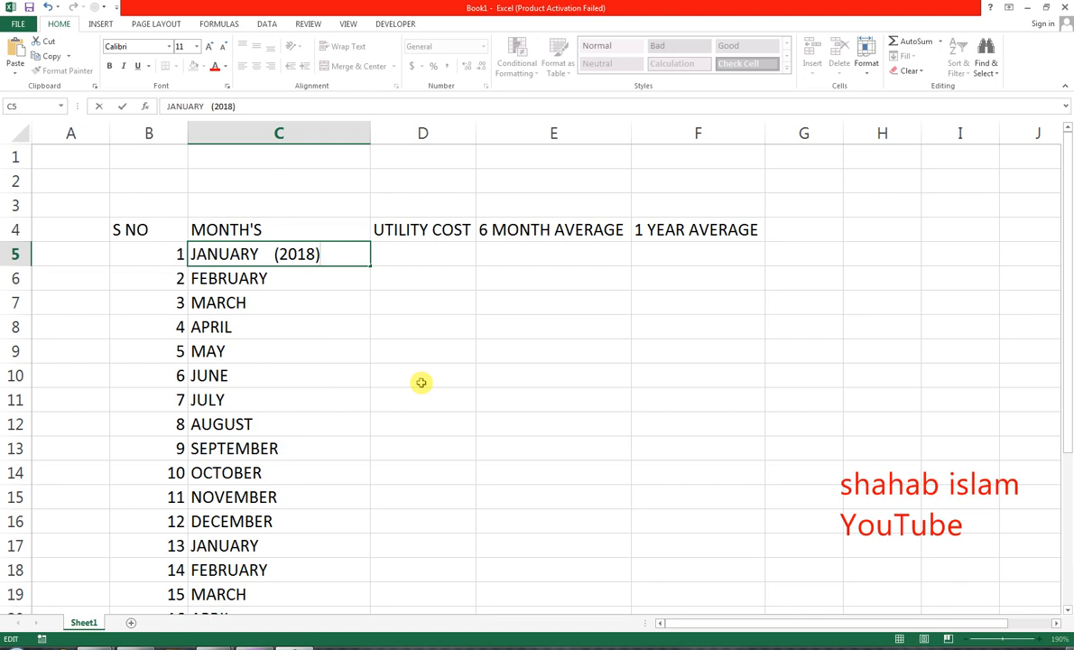
key(Return)
Append 6TH MONTH to JUNE in cell C10
key(Down)
key(Down)
key(Down)
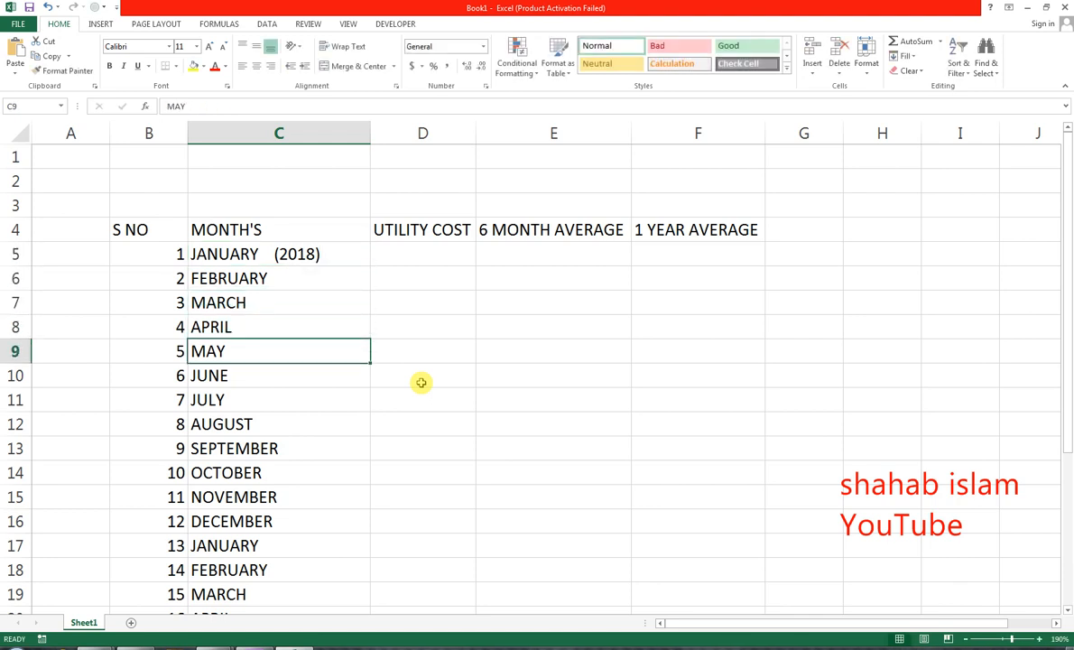
key(Down)
key(F2)
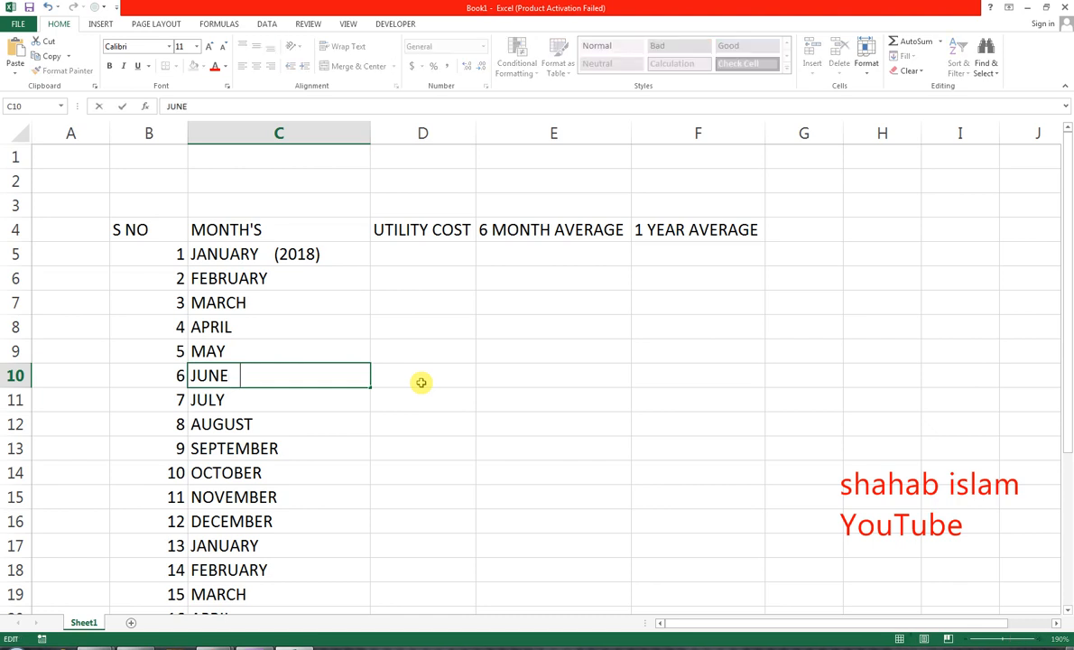
text(6TH MONTH)
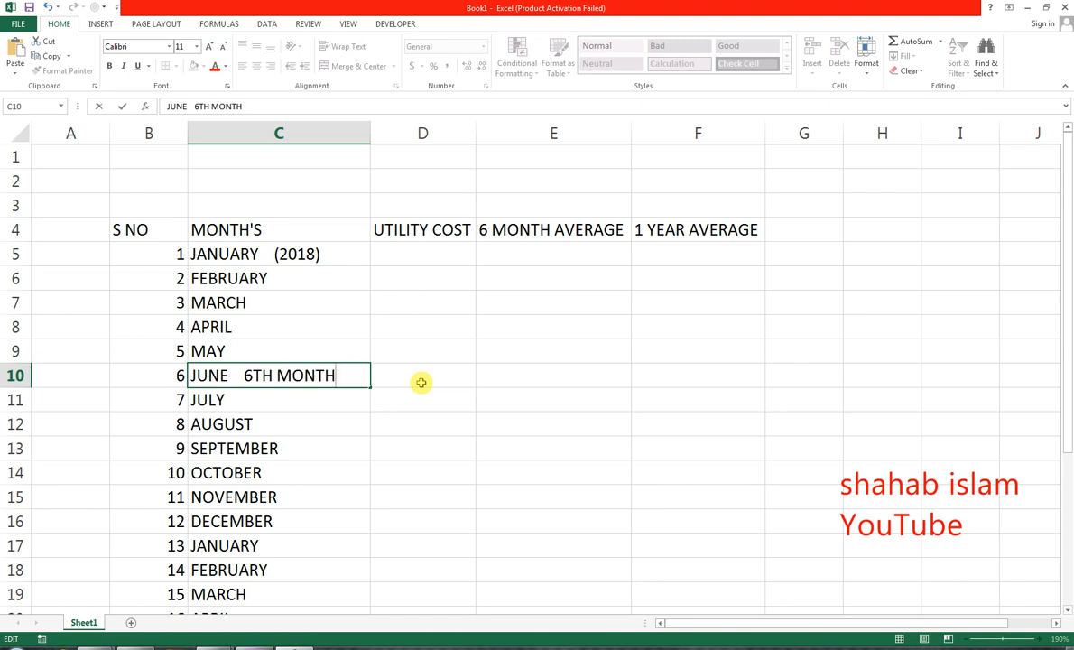
key(Return)
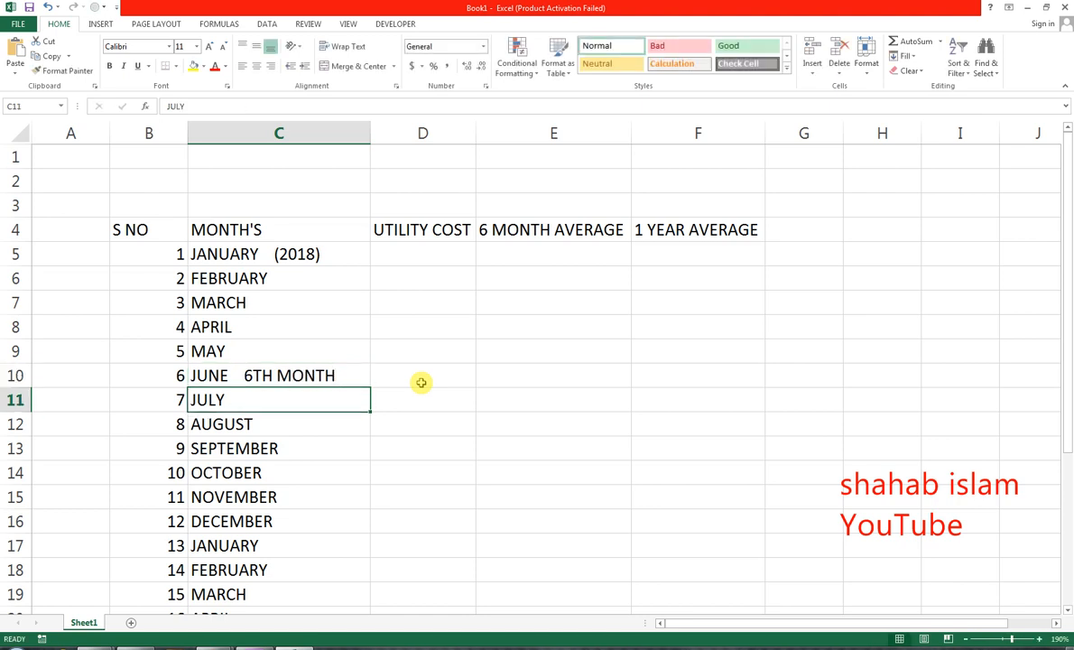
Append (2019) to the second JANUARY in cell C17
key(Down)
key(Down)
key(Down)
key(Down)
key(Down)
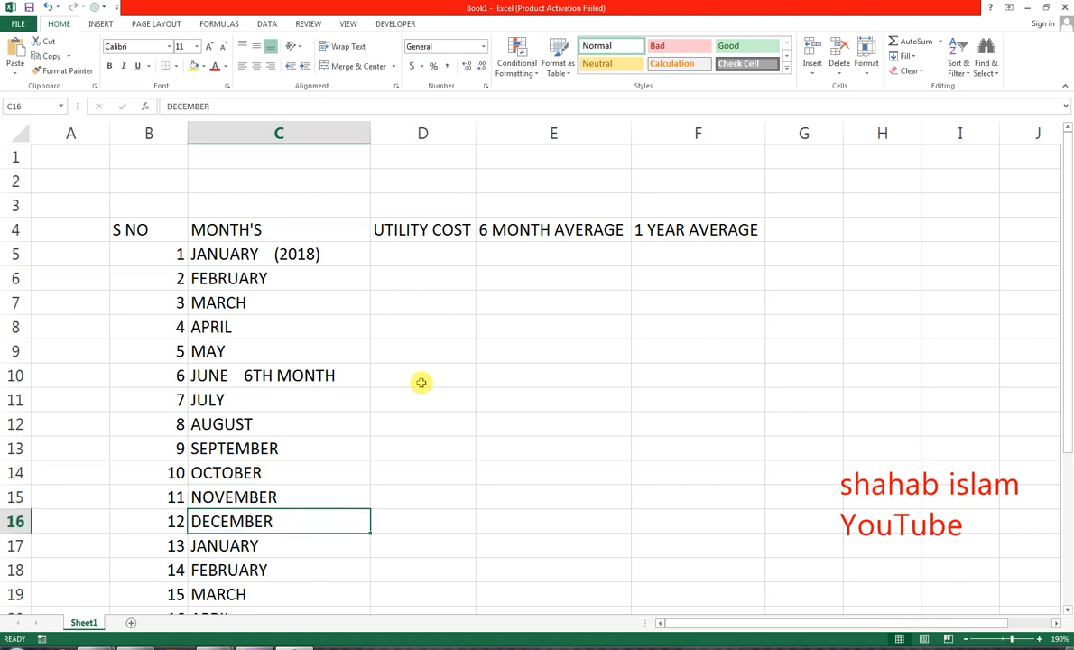
key(Down)
key(F2)
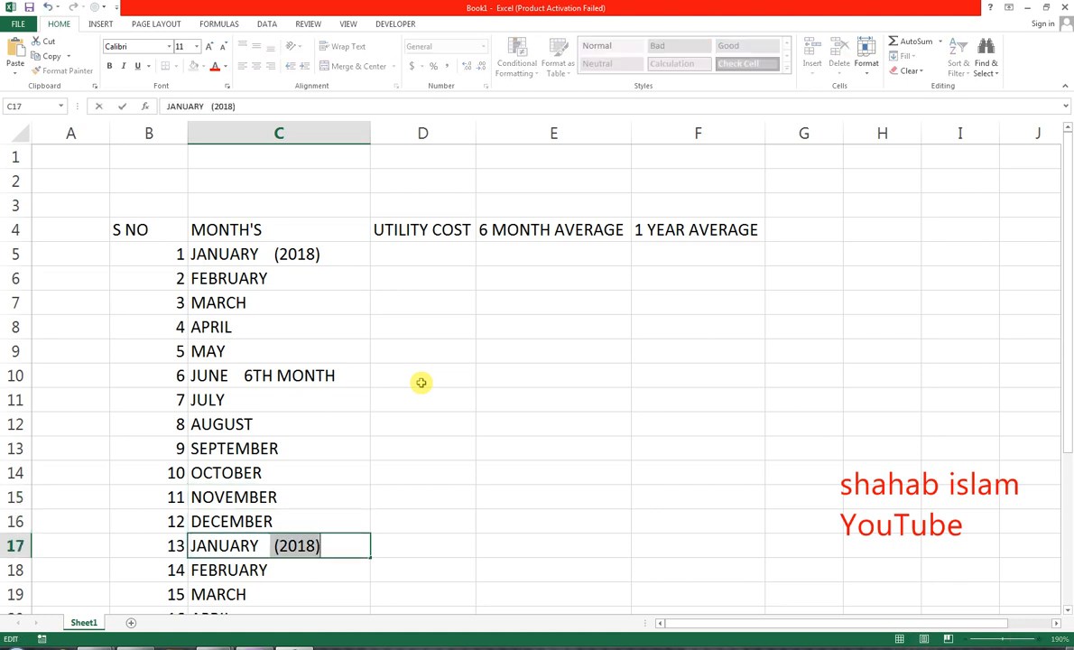
click(307, 545)
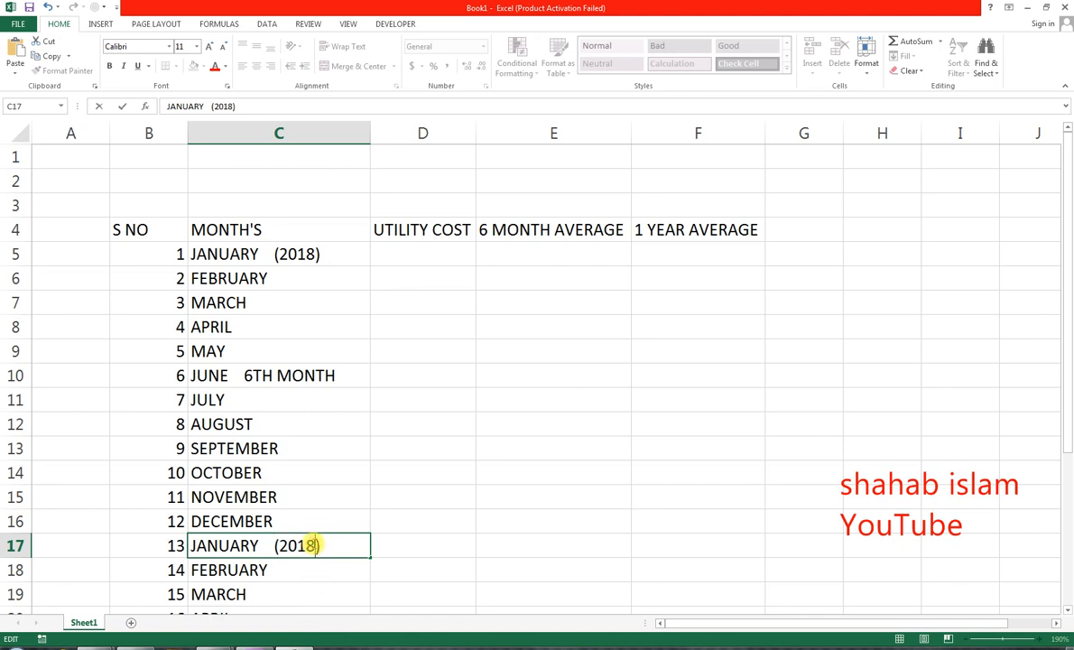
key(BackSpace)
text(9)
click(318, 575)
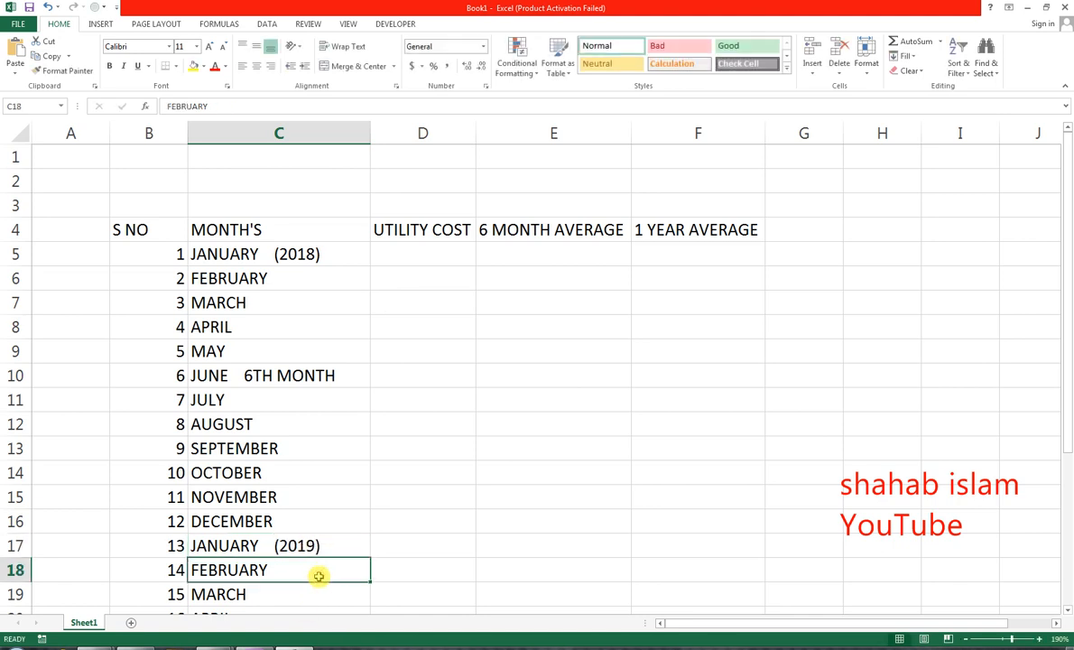
Append 1(YEAR) to DECEMBER in cell C16
click(298, 517)
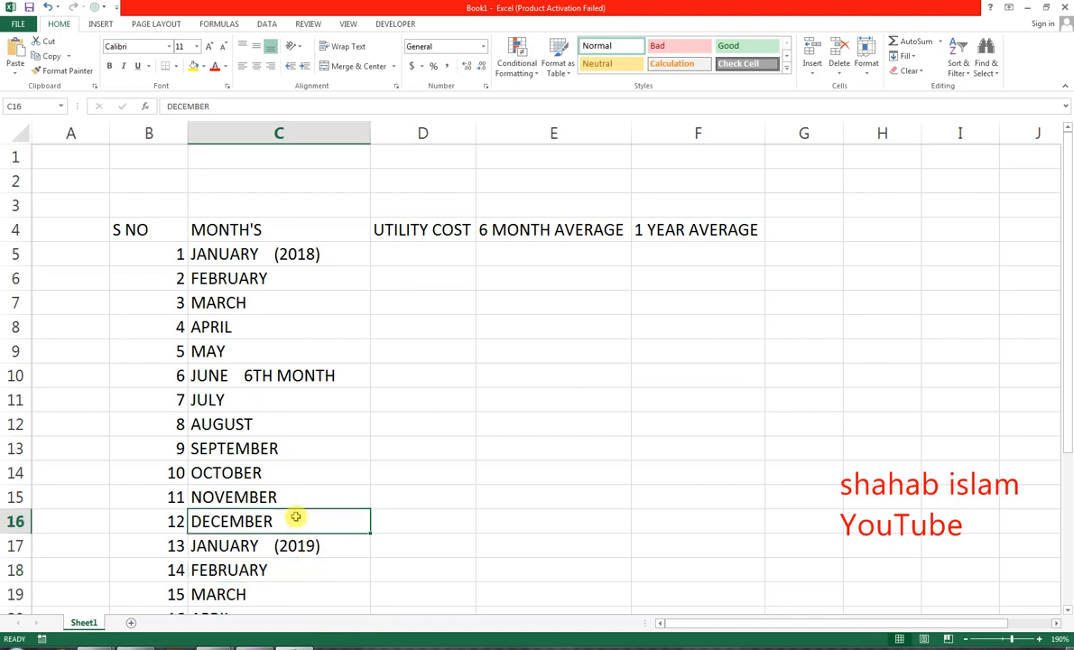
double_click(296, 516)
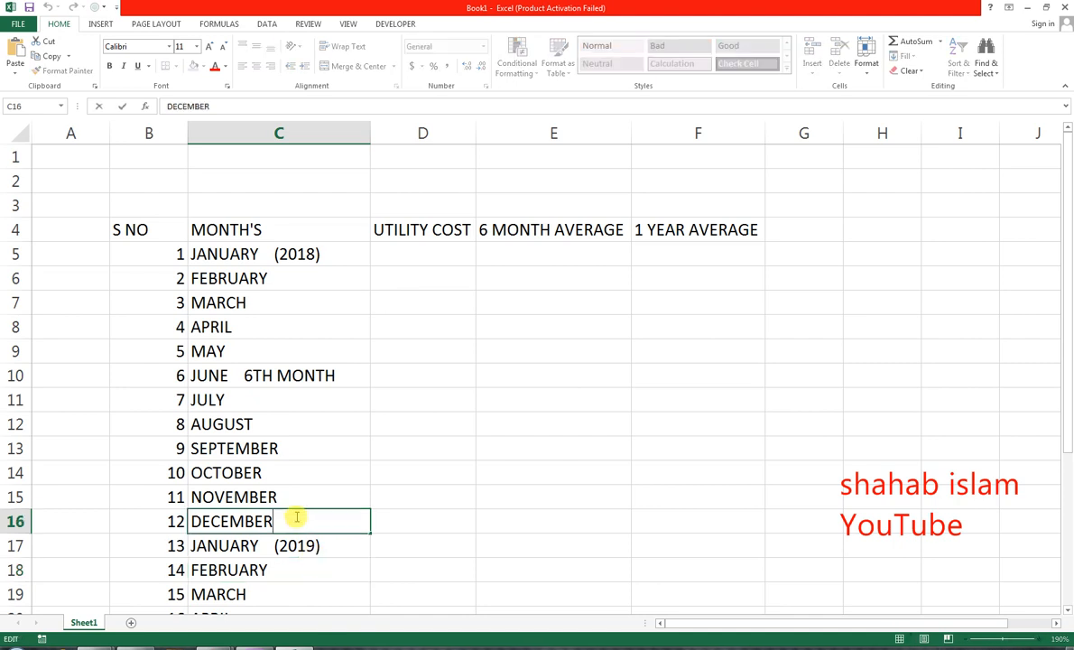
text(1(YEAR))
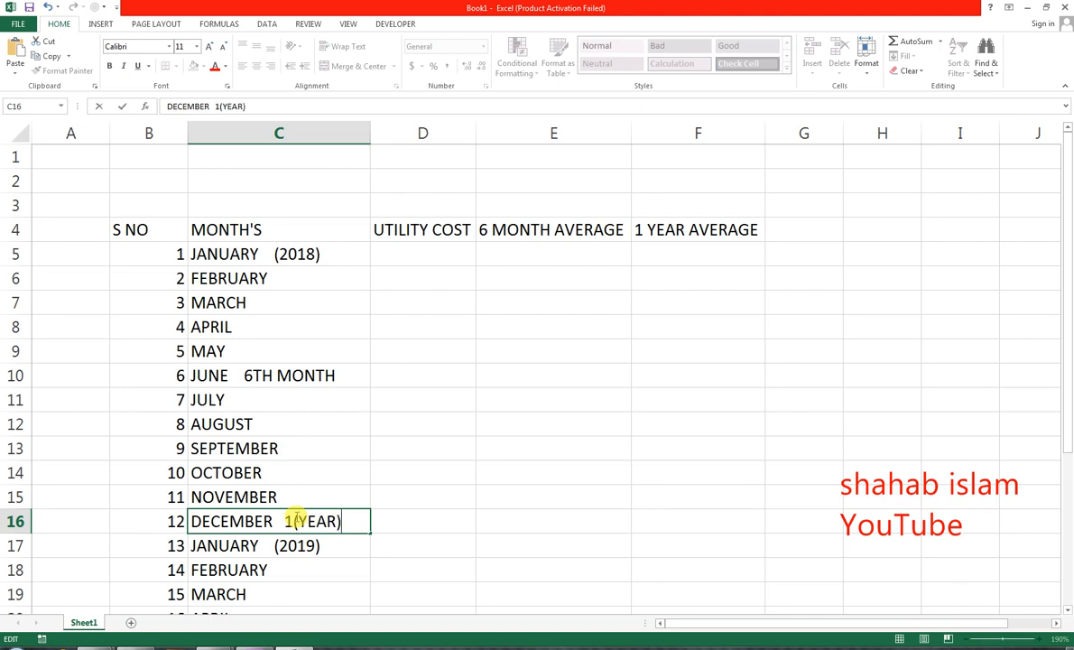
key(Return)
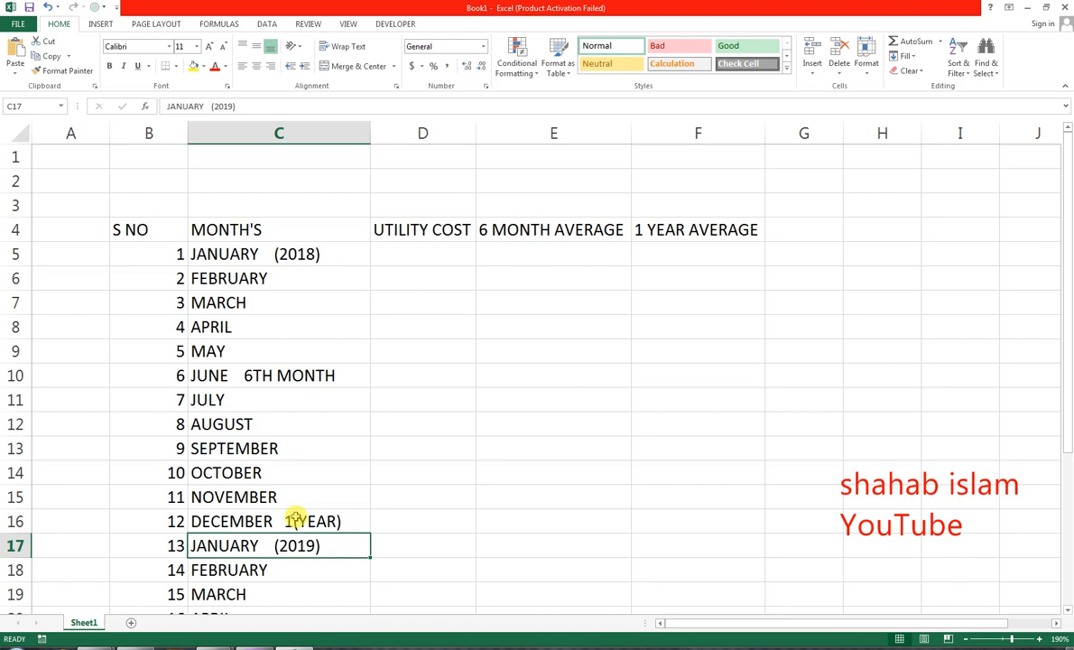
Enter the utility costs 65, 67, 64, 57, 49 and 41 for January to June 2018 in cells D5 to D10
click(435, 259)
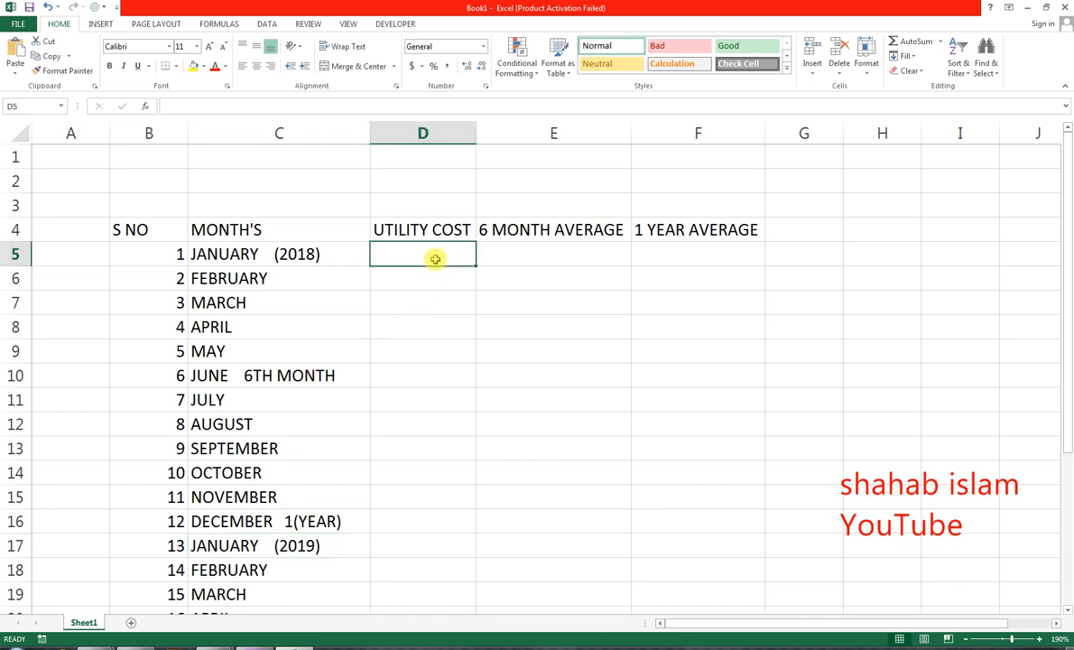
text(65)
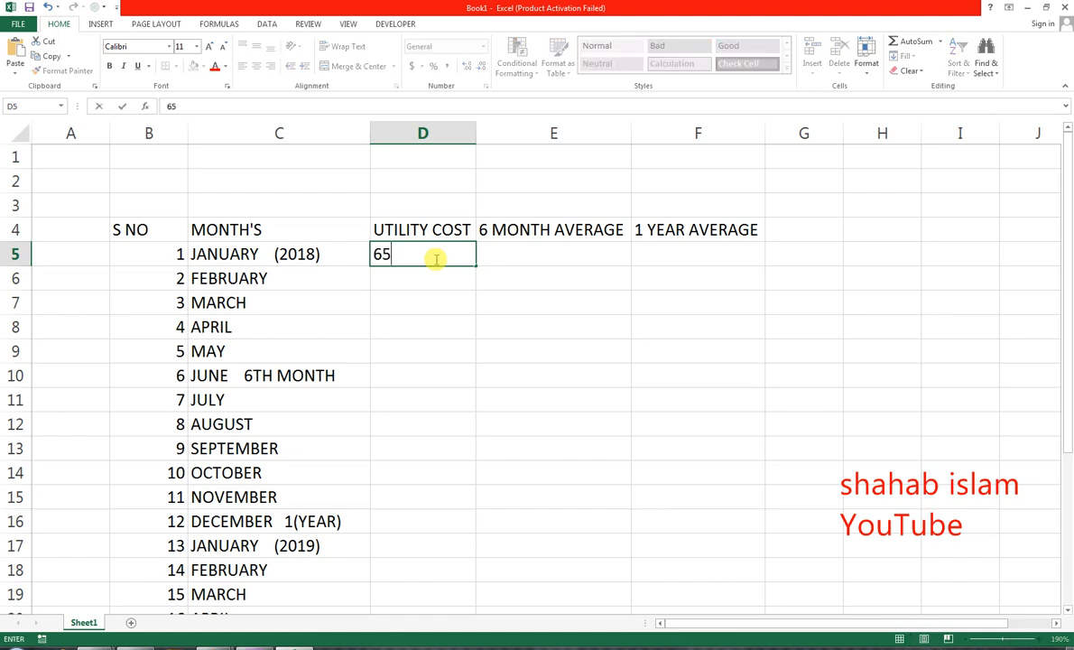
key(Return)
text(67)
key(Return)
text(64)
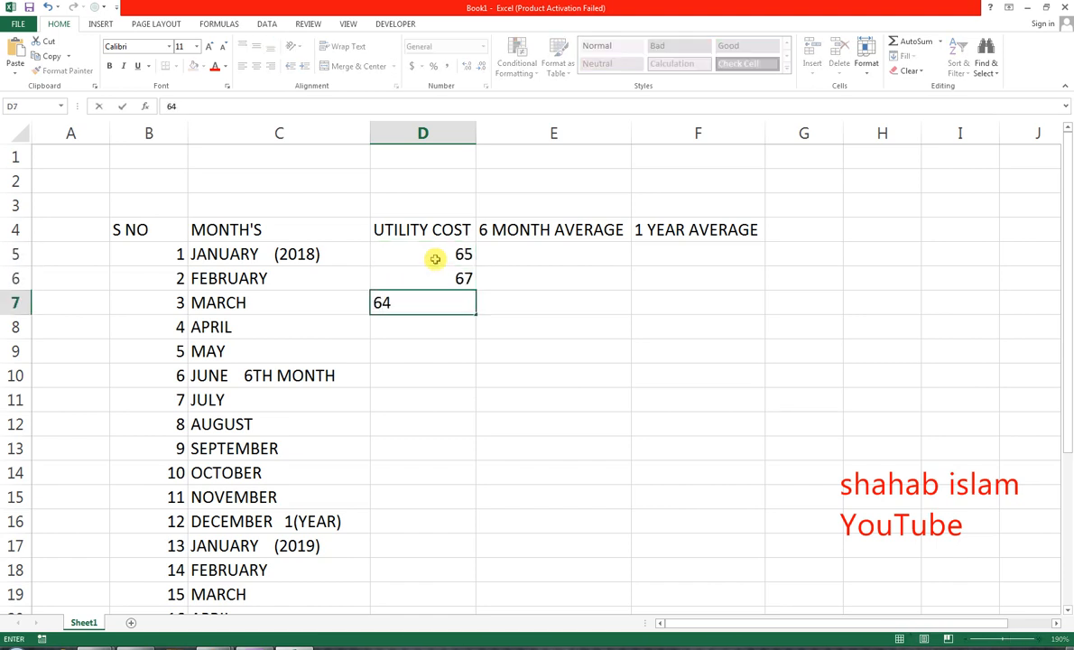
key(Return)
text(57)
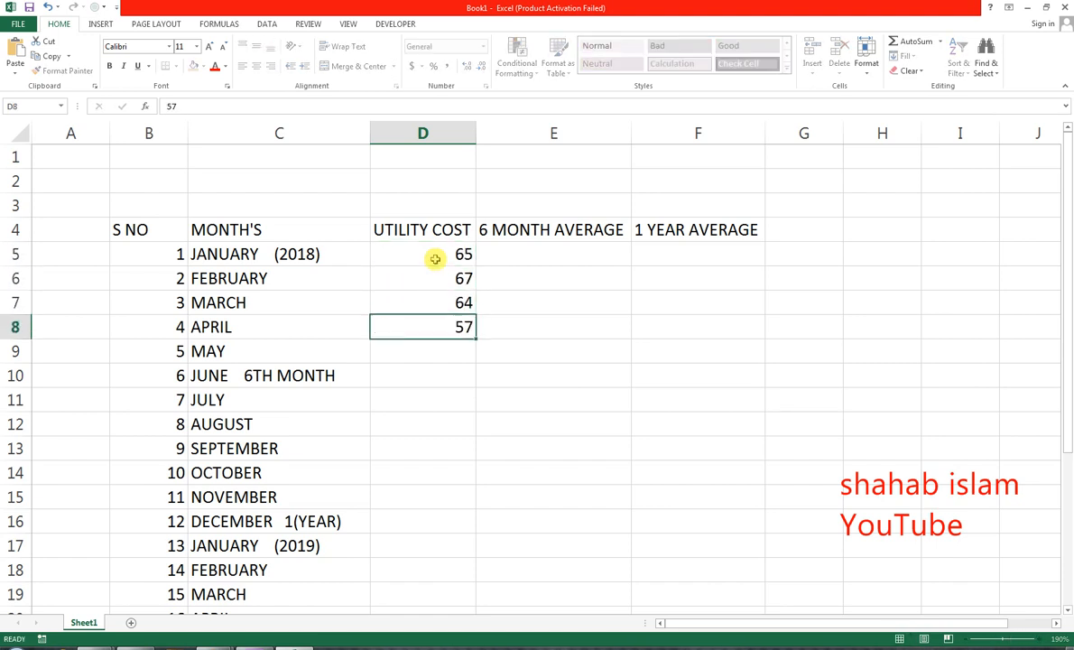
key(Return)
text(49)
key(Return)
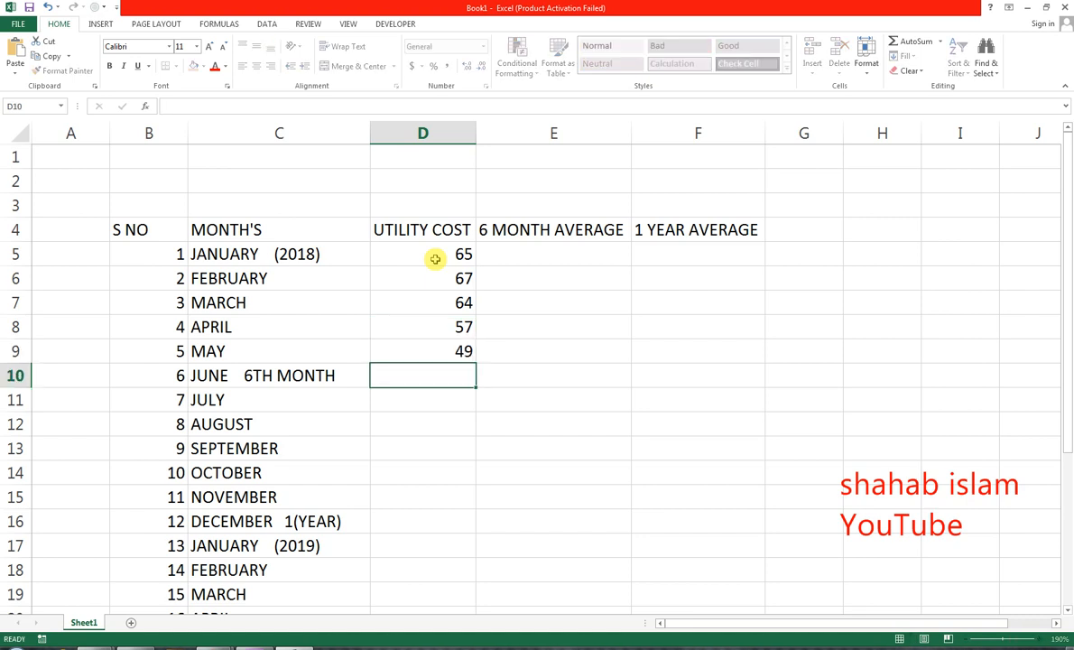
text(41)
key(Return)
Enter the utility costs 43, 45, 42, 47, 51 and 56 for July to December 2018 in cells D11 to D16
text(43)
key(Return)
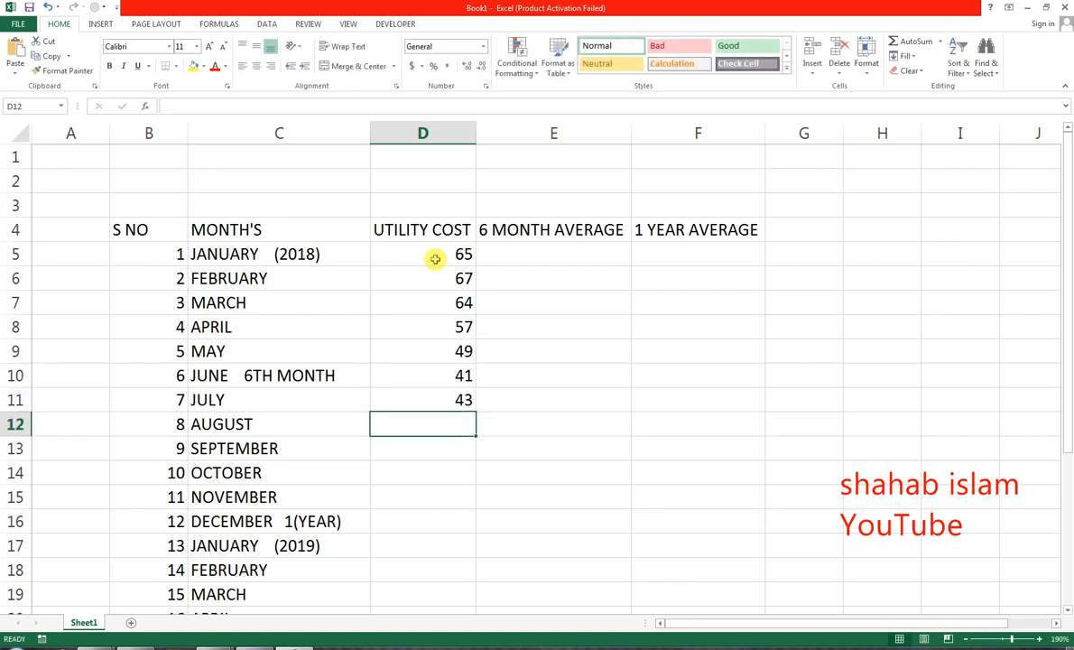
text(45)
key(Return)
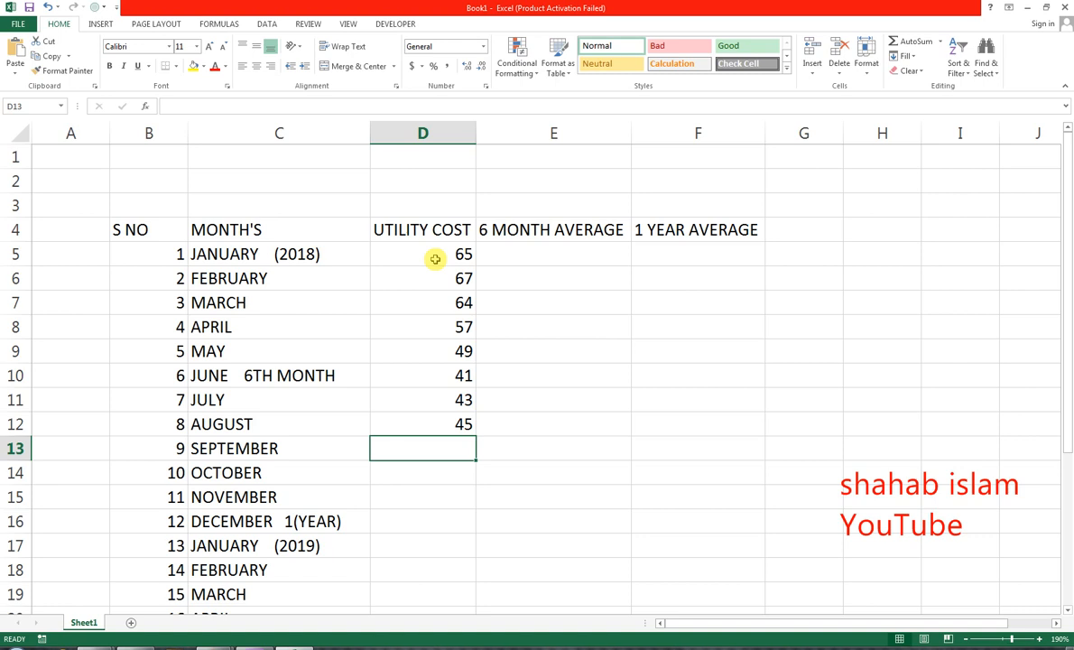
text(42)
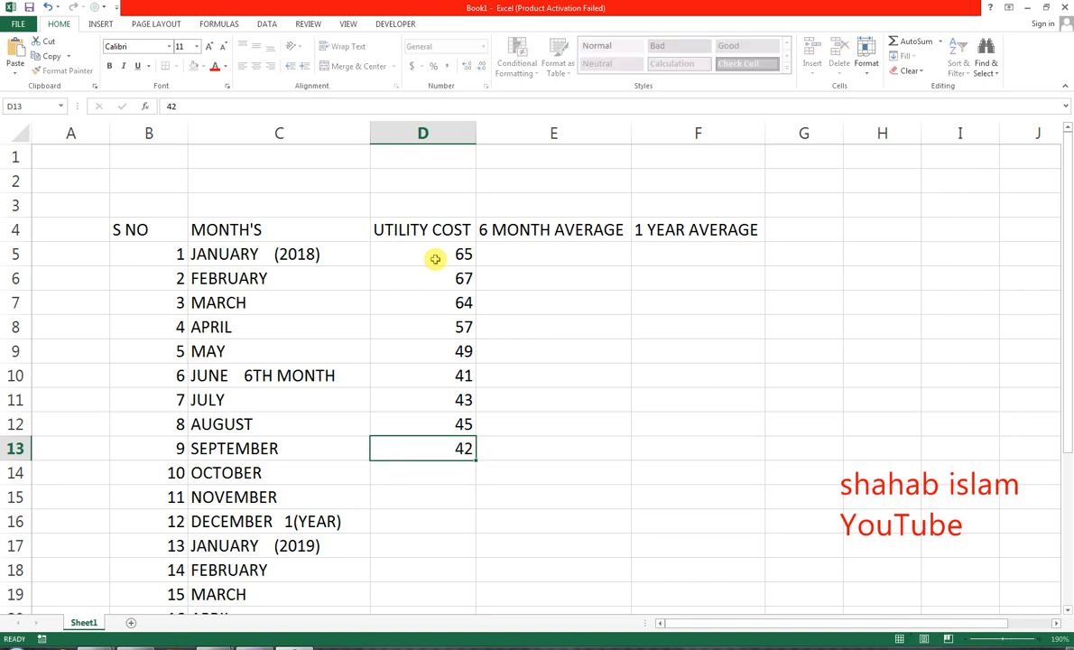
key(Return)
text(47)
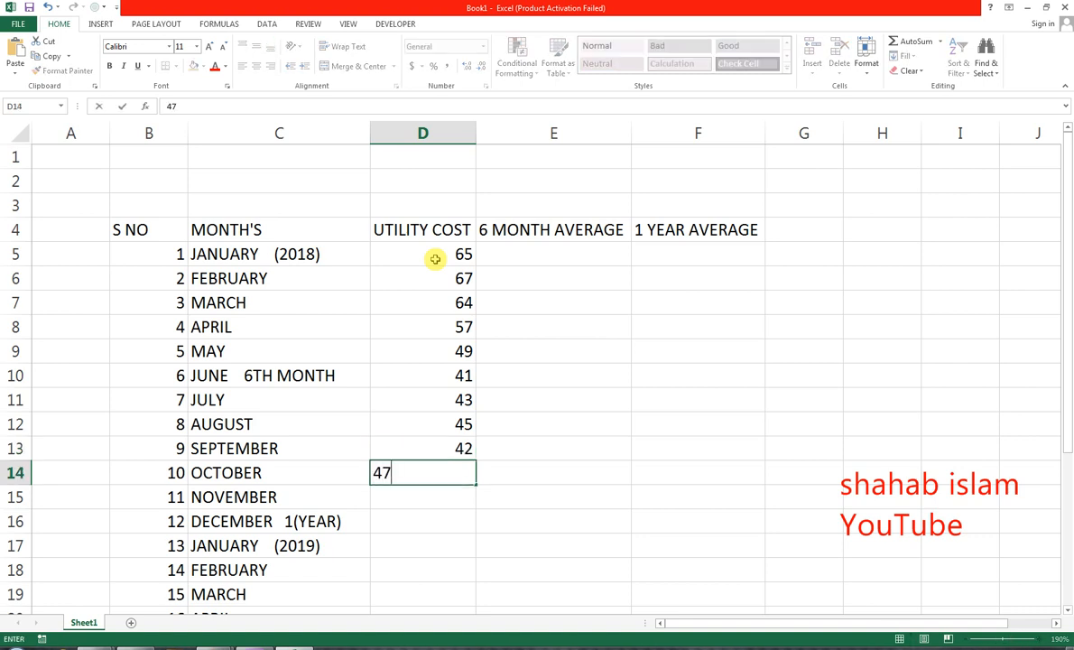
key(Return)
text(51)
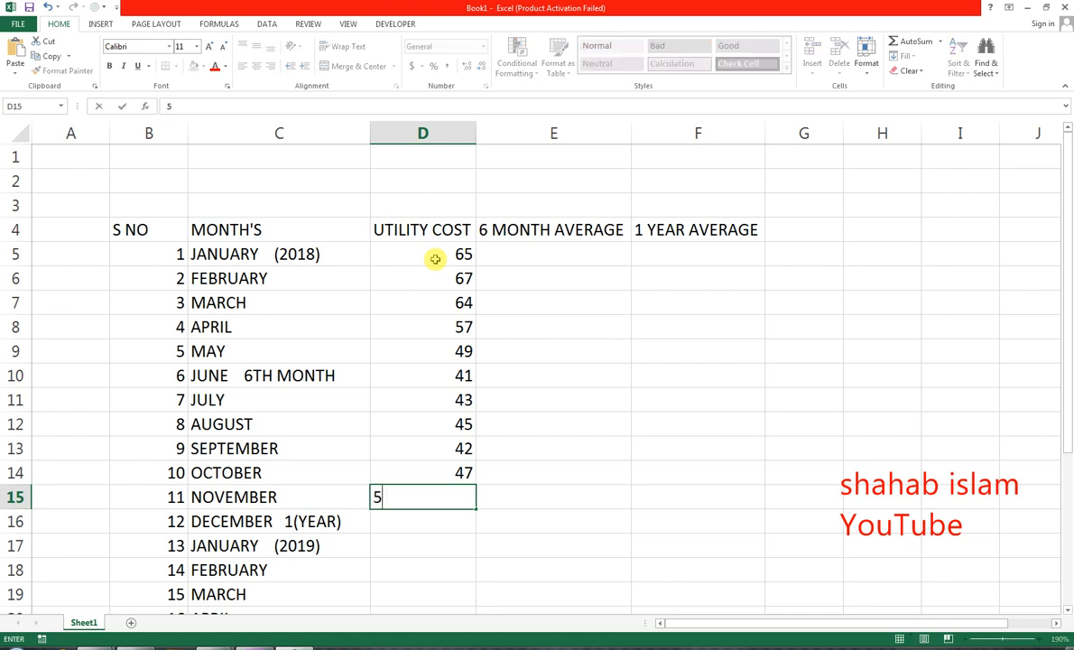
key(Return)
text(56)
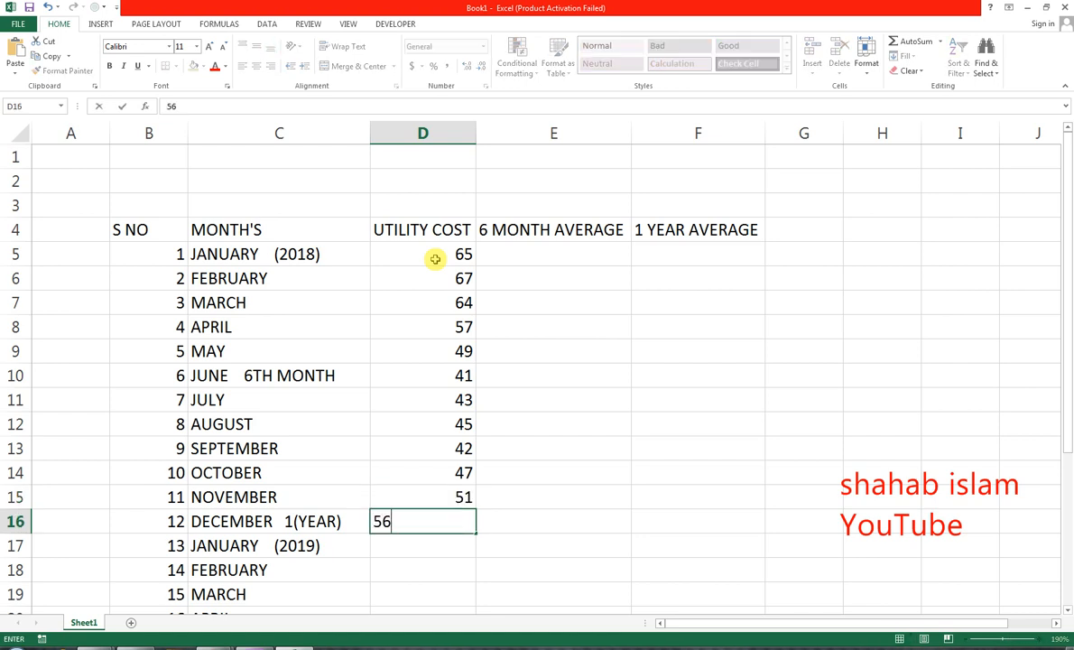
key(Return)
Enter the utility costs 65, 68, 63 and 57 for January to April 2019 in cells D17 to D20
text(65)
key(Return)
text(68)
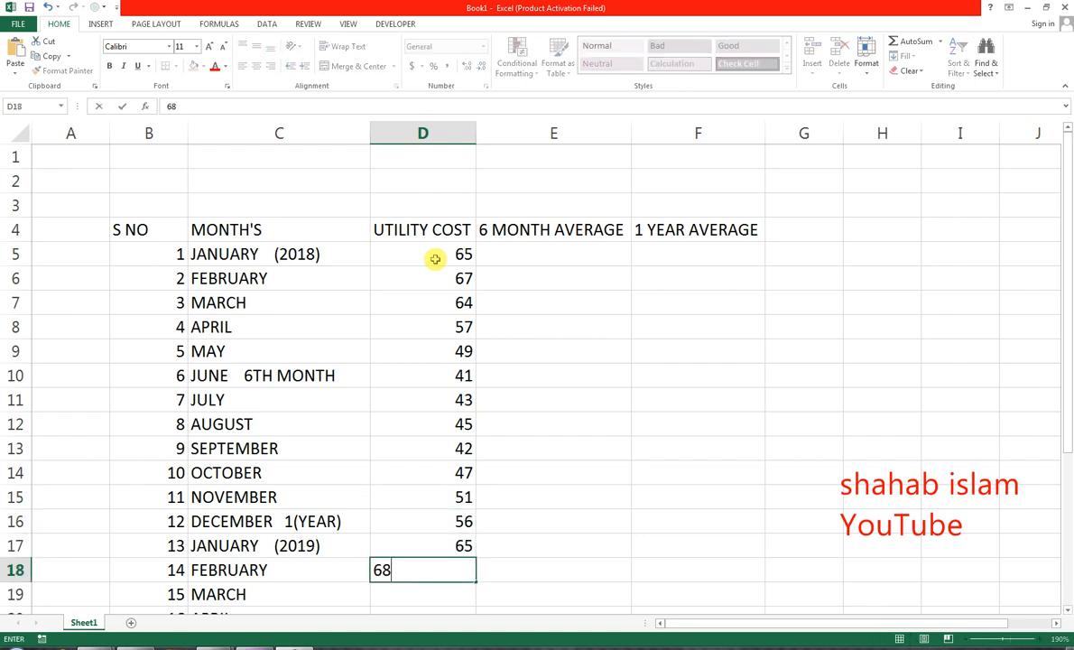
key(Return)
text(63)
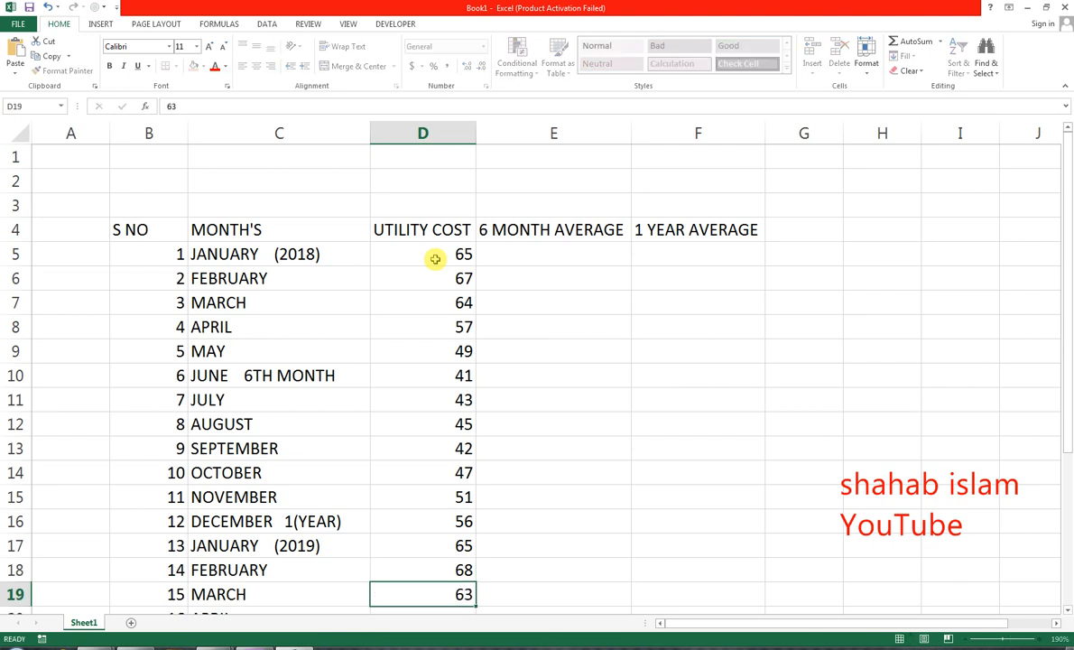
key(Return)
text(57)
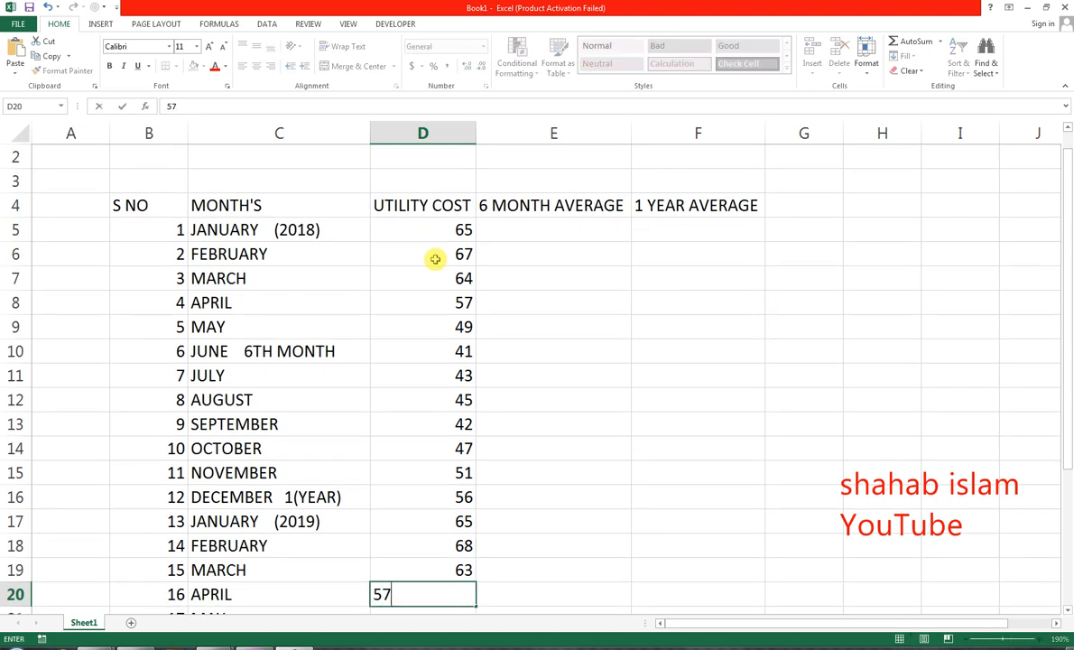
key(Return)
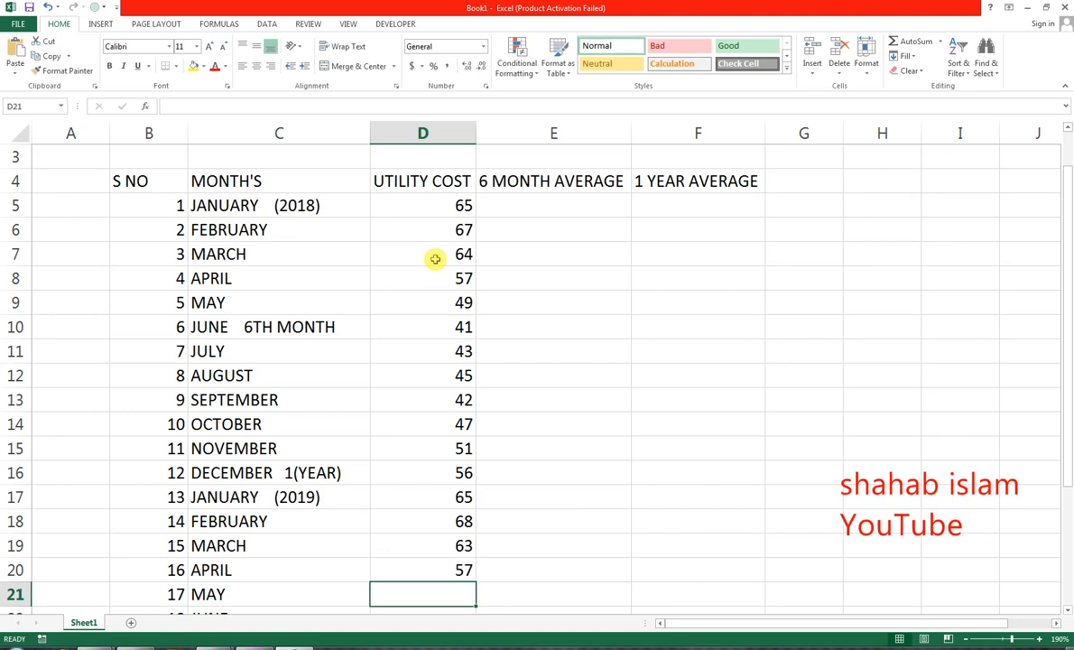
text(4337)
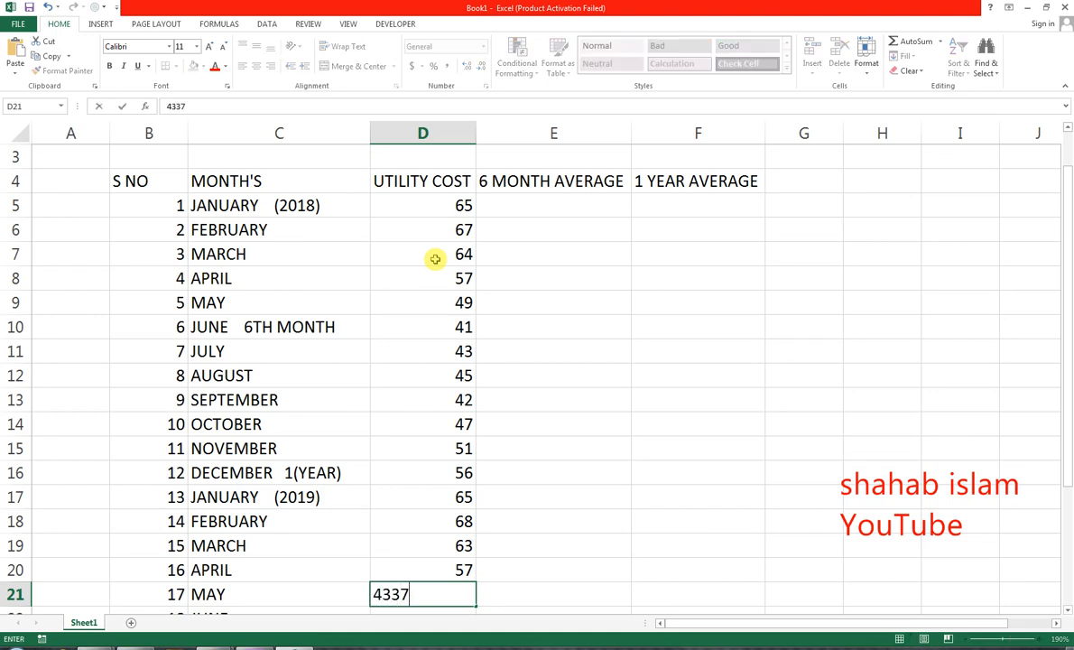
key(Return)
key(Up)
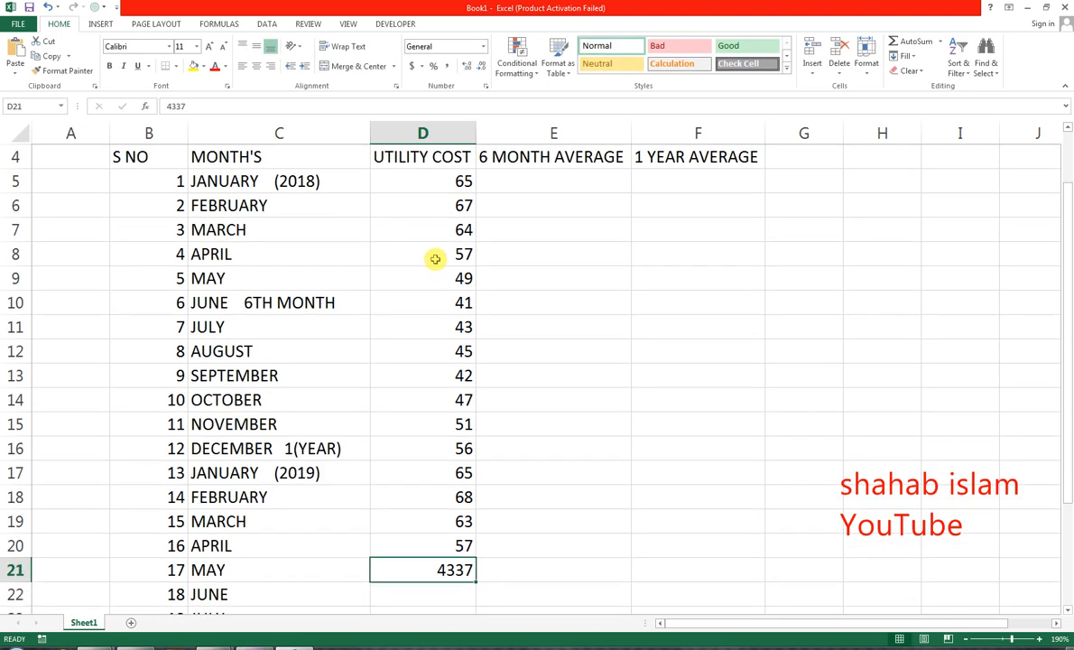
Enter the utility costs 43, 37 and 39 for May to July 2019 in cells D21 to D23
text(43)
key(Return)
text(37)
key(Return)
text(39)
key(Return)
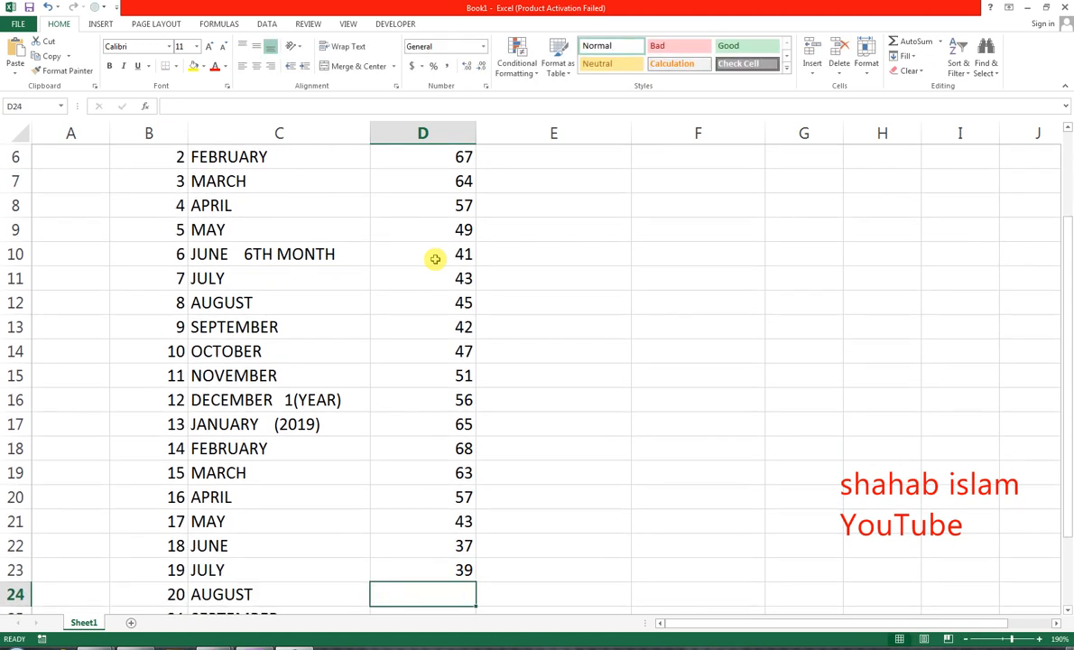
Enter the utility costs 36, 37, 49, 59 and 72 for August to December 2019 in cells D24 to D28
text(36)
key(Return)
text(37)
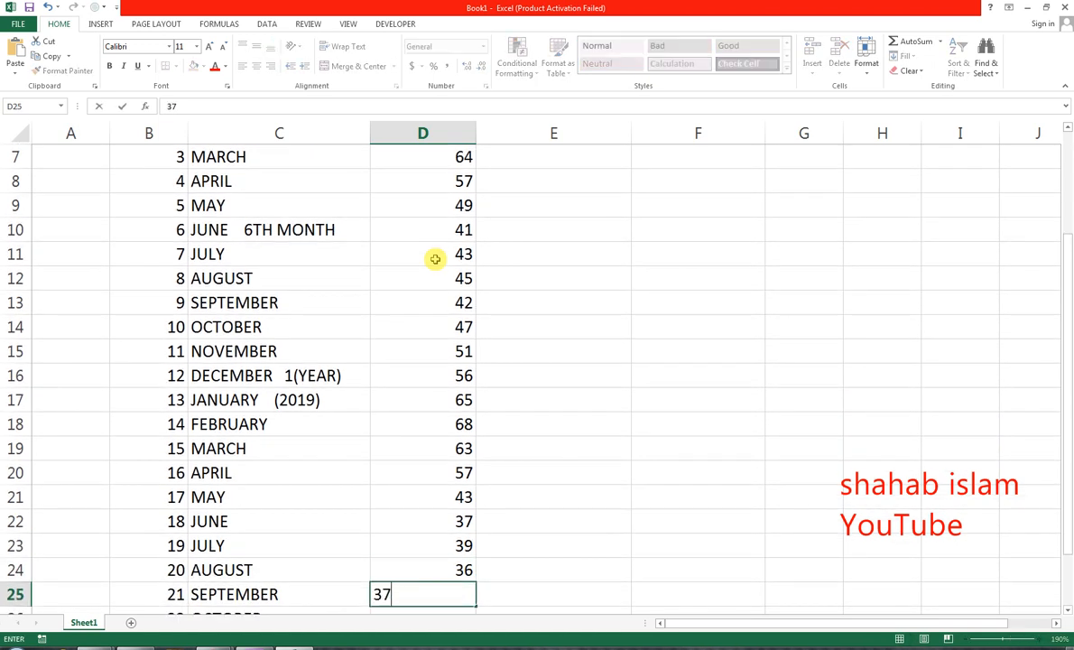
key(Return)
text(49)
key(Return)
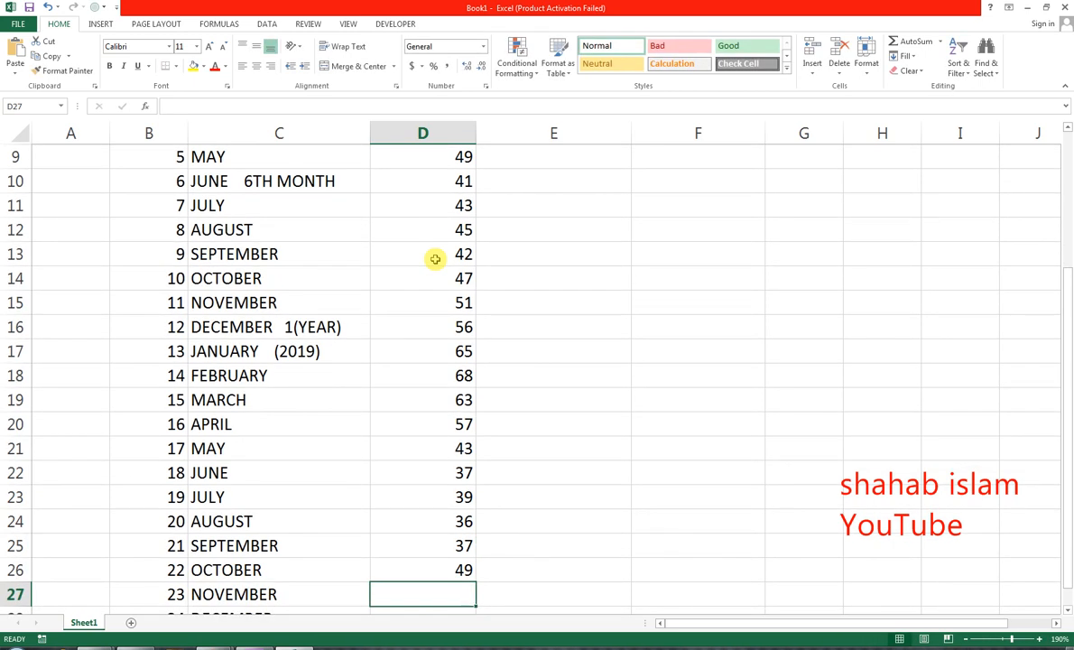
text(59)
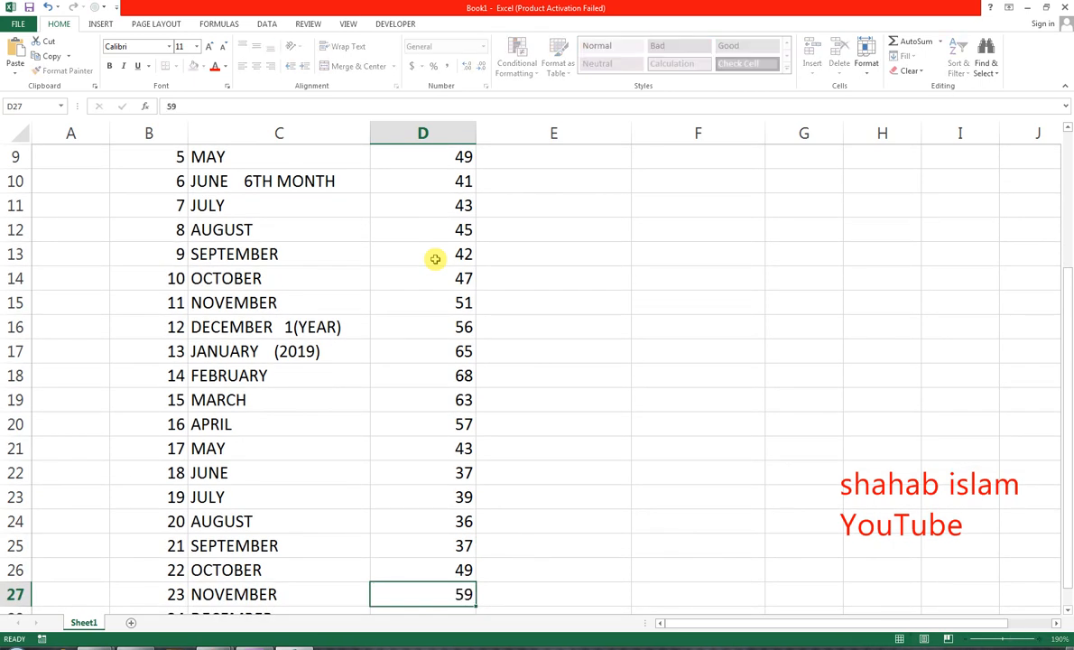
key(Return)
text(72)
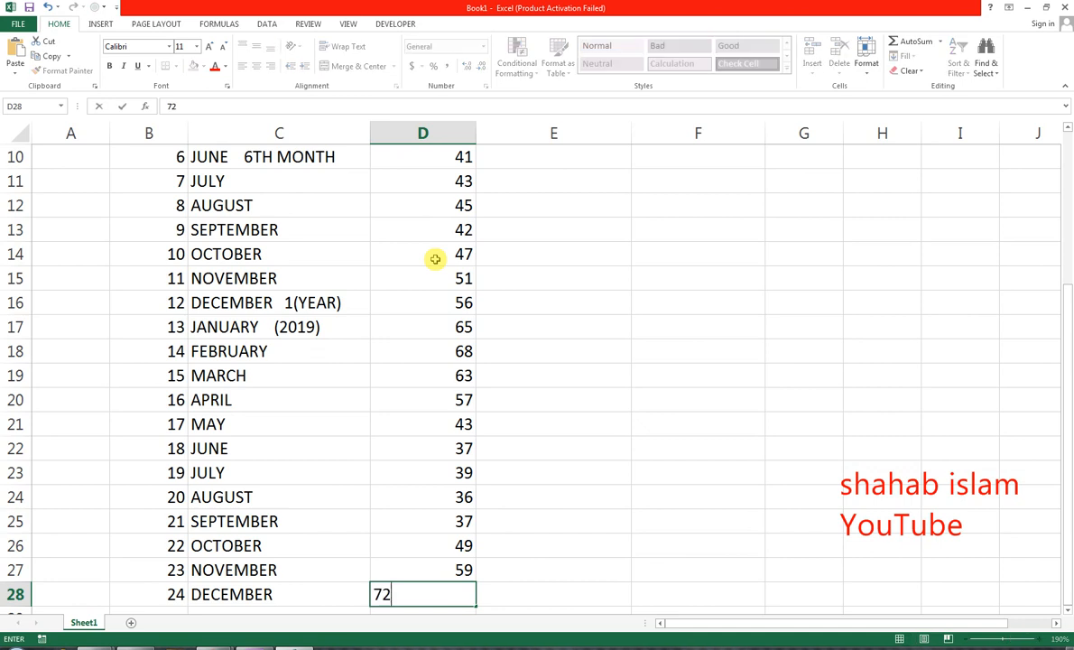
key(Right)
scroll(504, 266, up, 3)
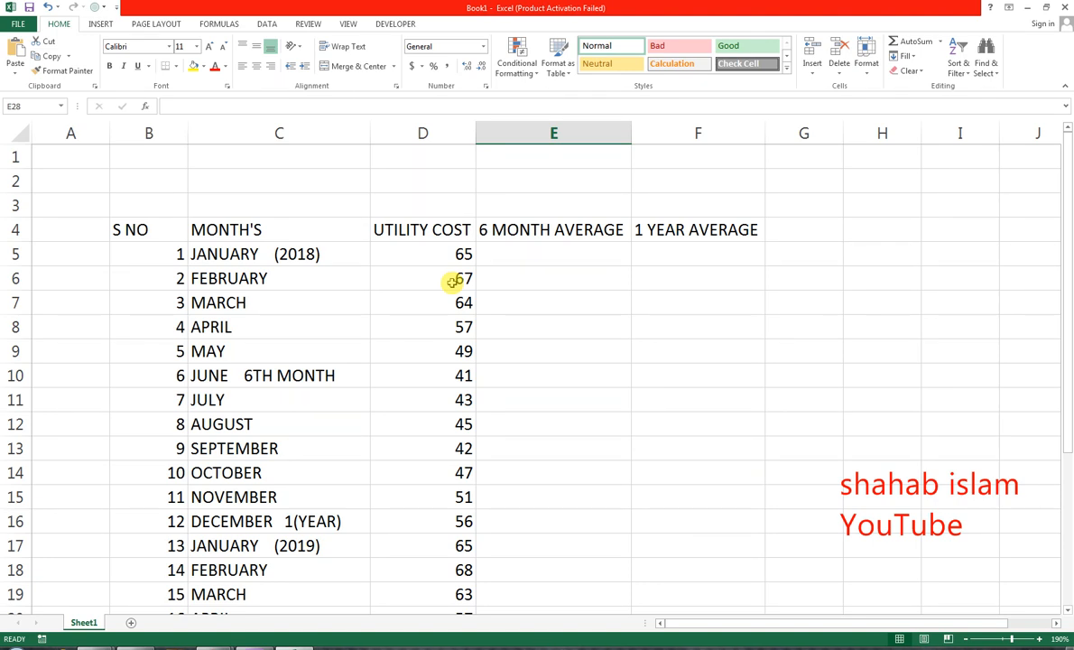
Calculate the first 6-month average in cell E10, beside June 2018, with the formula =AVERAGE(D5:D10)
key(Right)
key(Right)
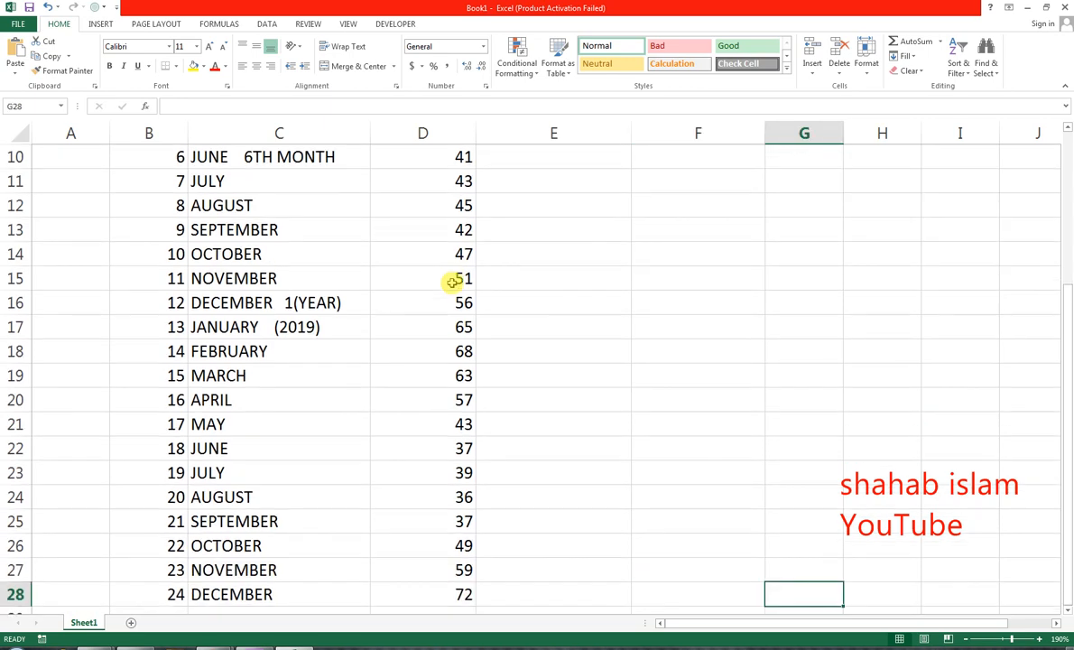
key(Left)
key(Left)
key(ctrl+Up)
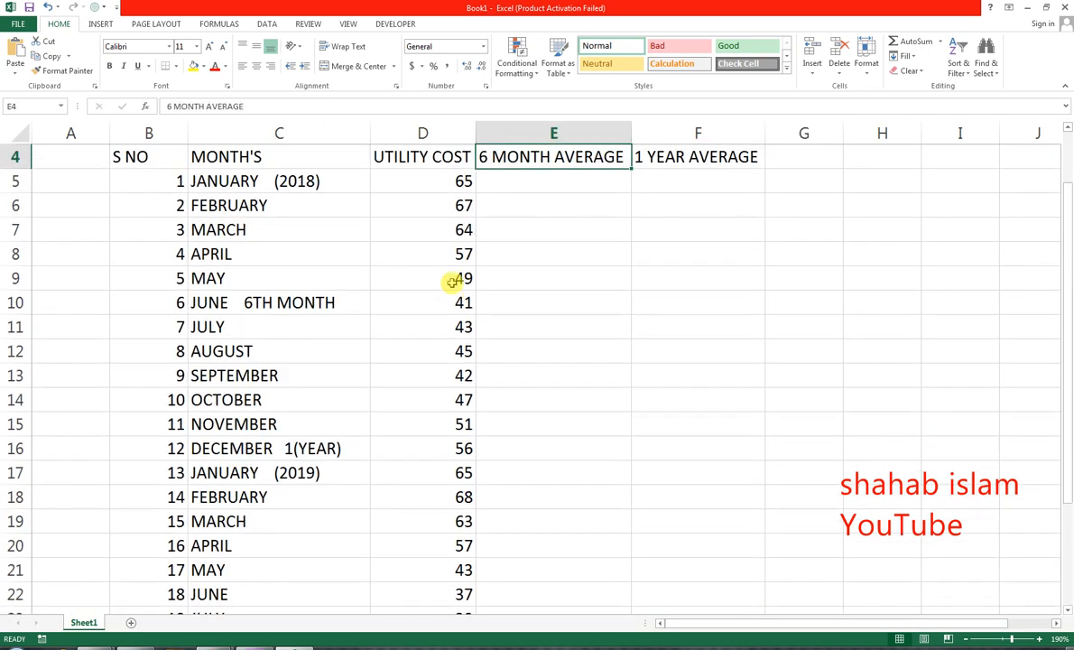
key(ctrl+Up)
key(Down)
key(Down)
key(Down)
key(Down)
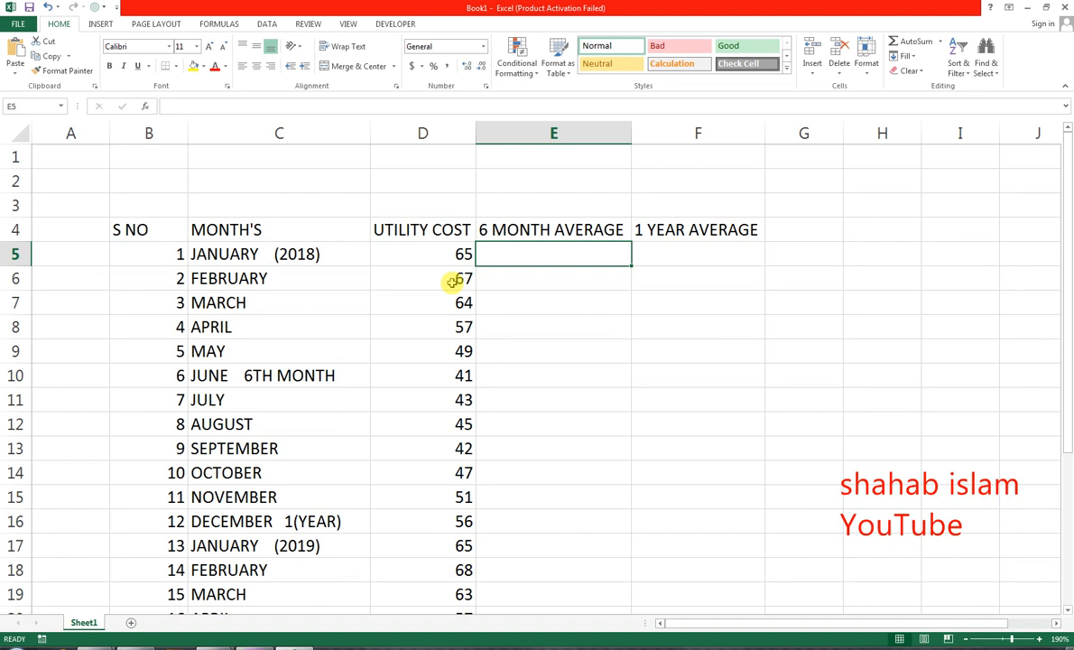
key(Down)
key(Down)
key(Down)
key(Down)
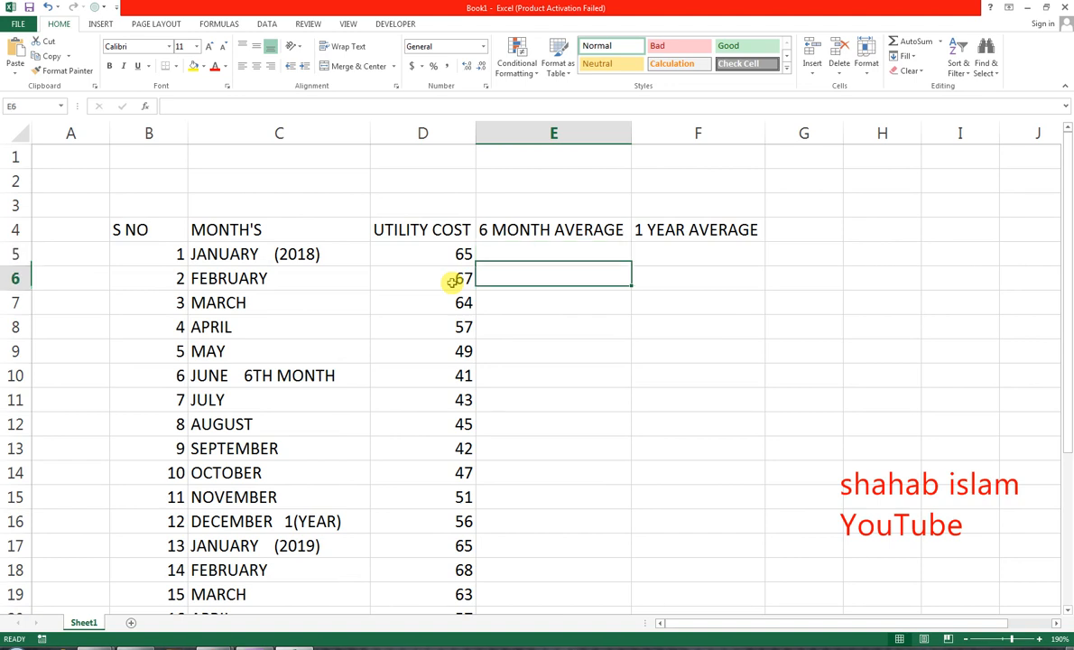
key(Down)
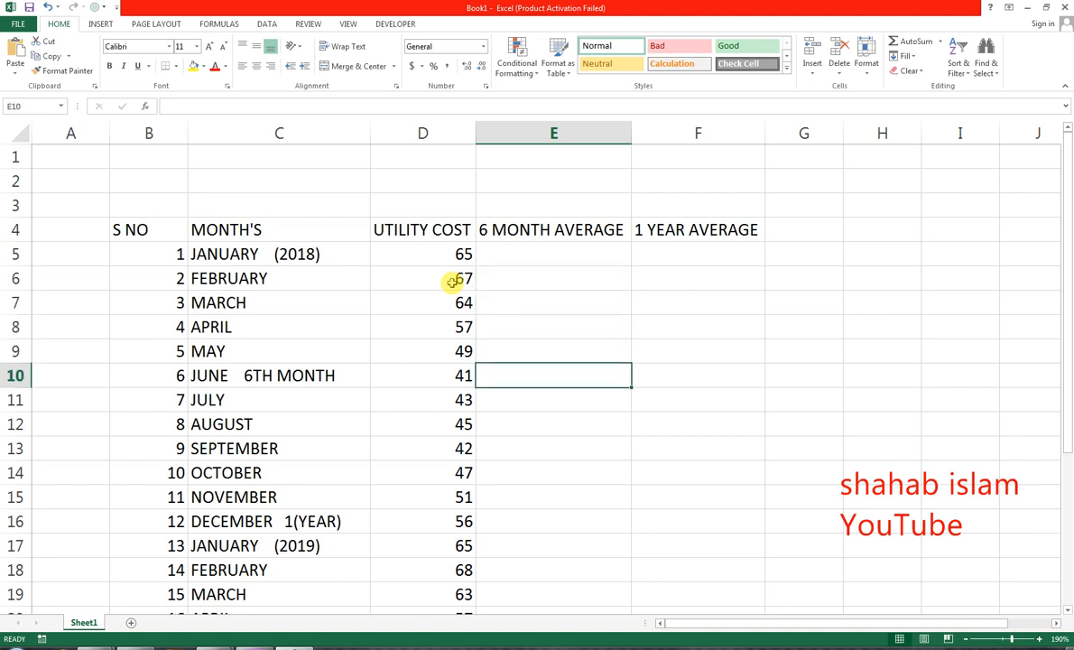
key(Left)
key(Left)
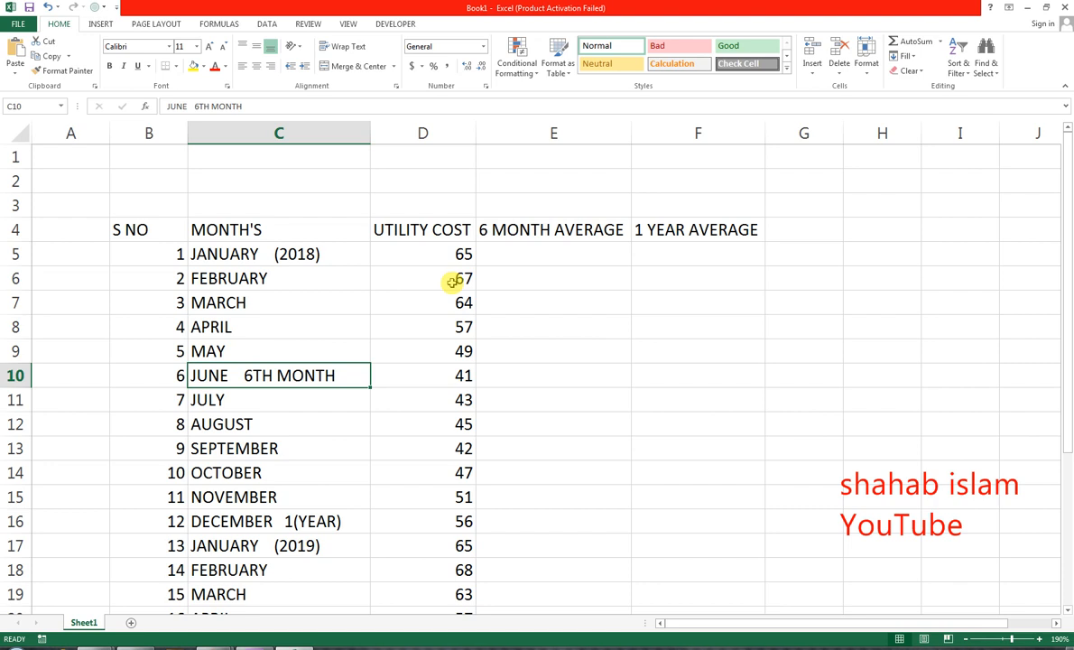
key(Right)
key(Right)
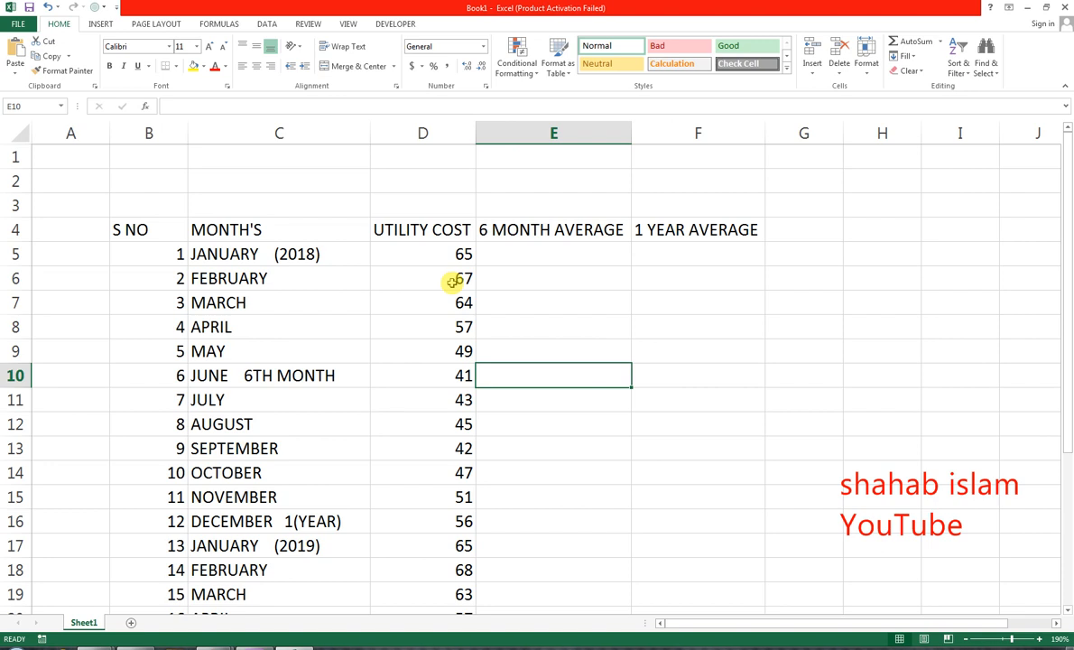
text(=AV)
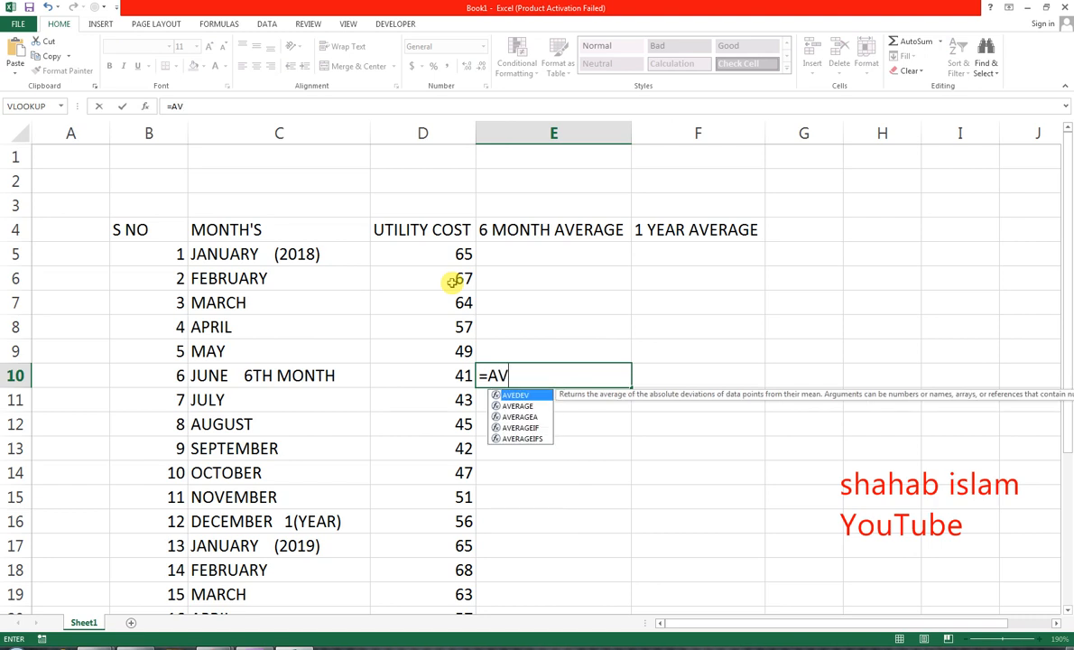
key(Tab)
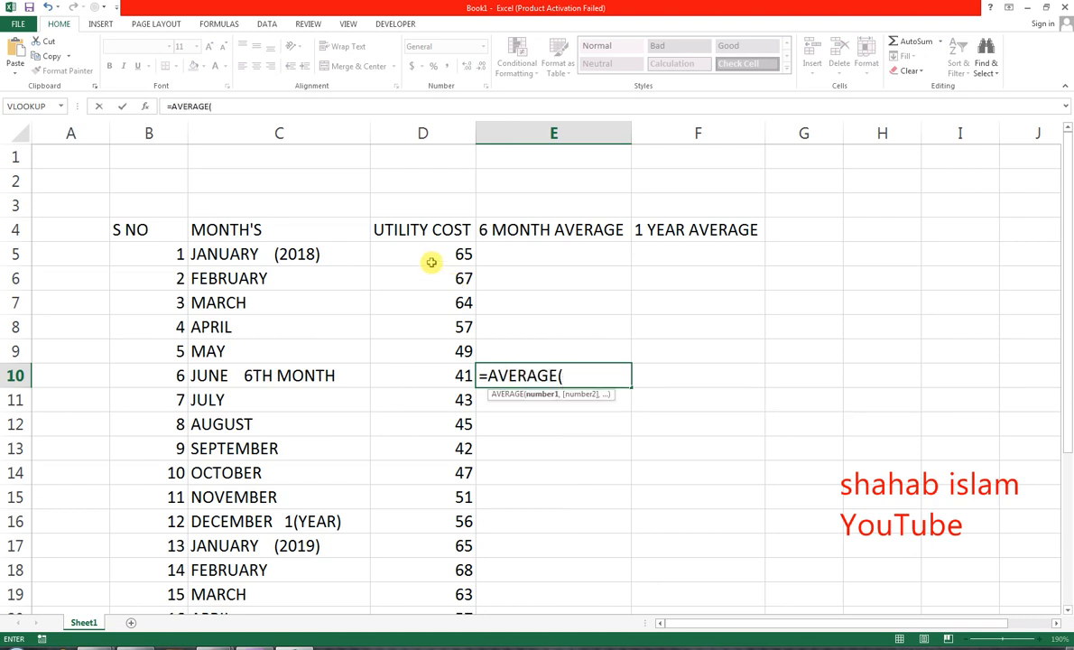
drag(431, 261, 420, 372)
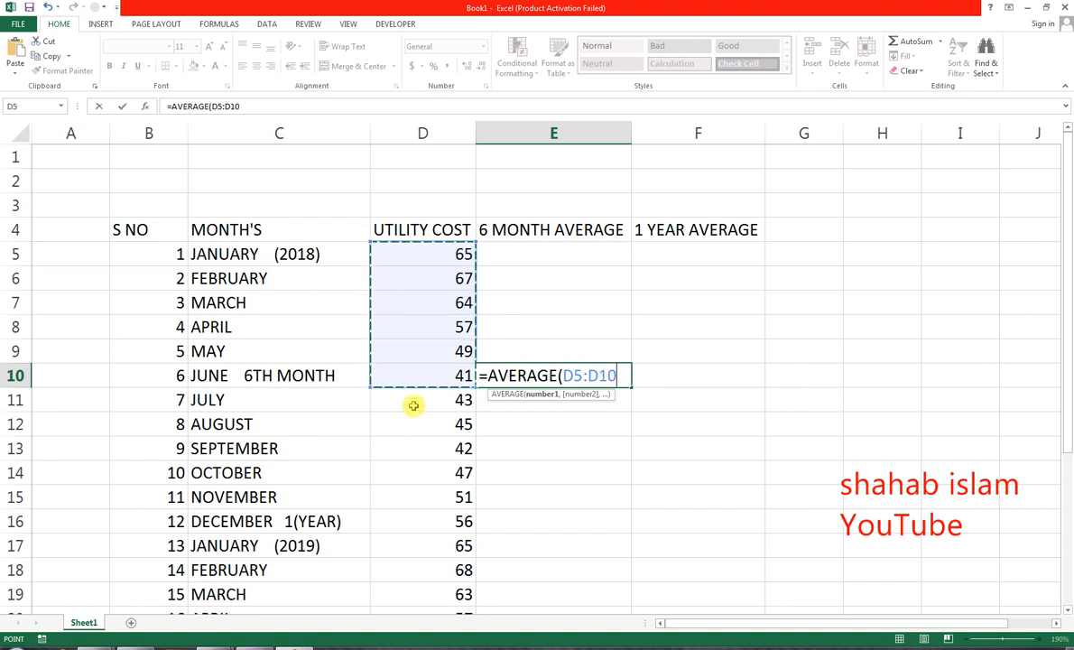
text())
key(Return)
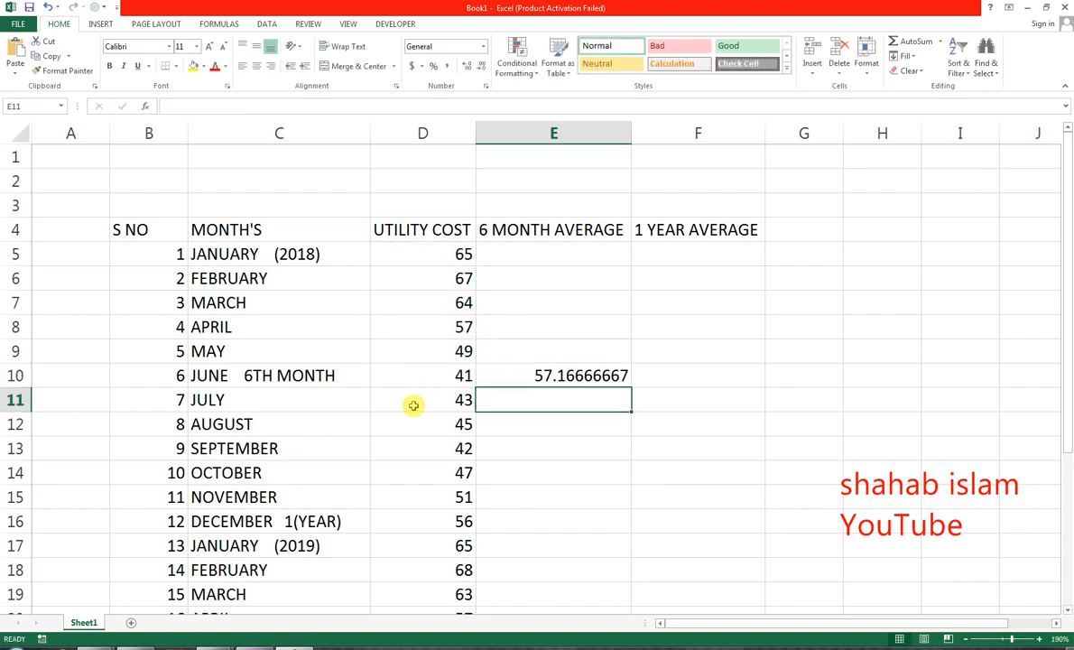
Format the 6-month average in cell E10 with a black fill and white font
click(482, 376)
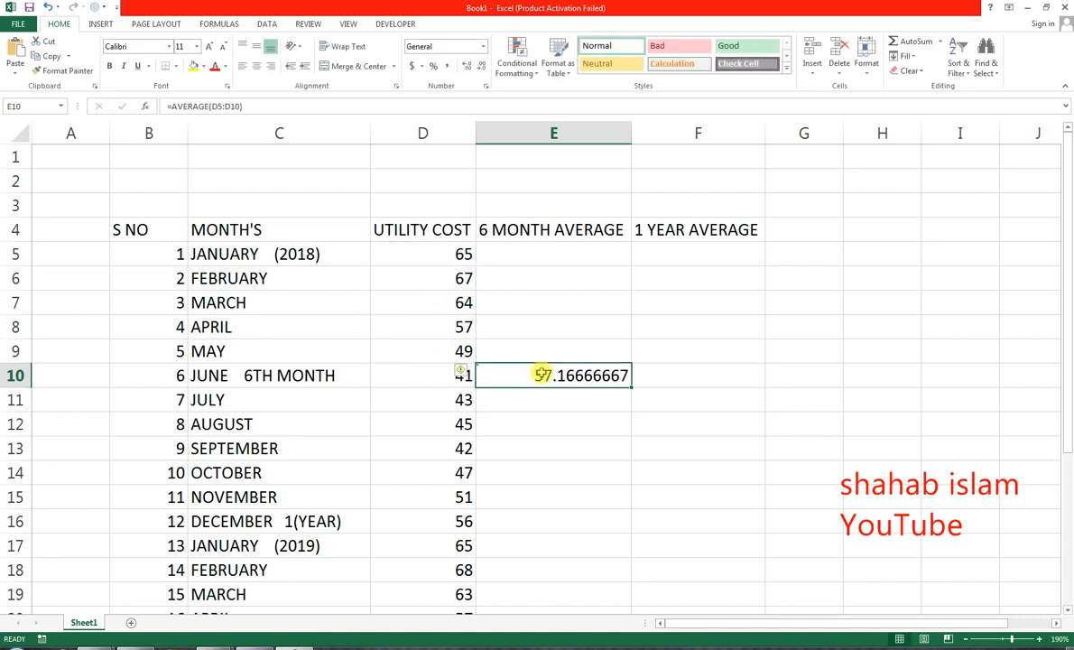
click(203, 65)
click(205, 109)
click(226, 66)
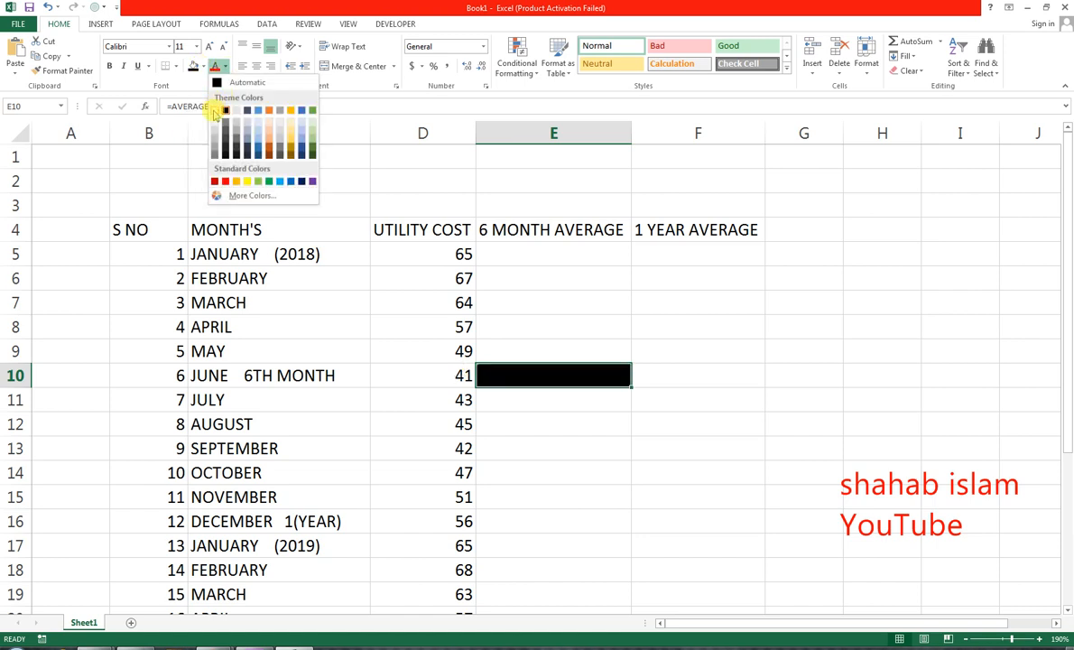
click(215, 110)
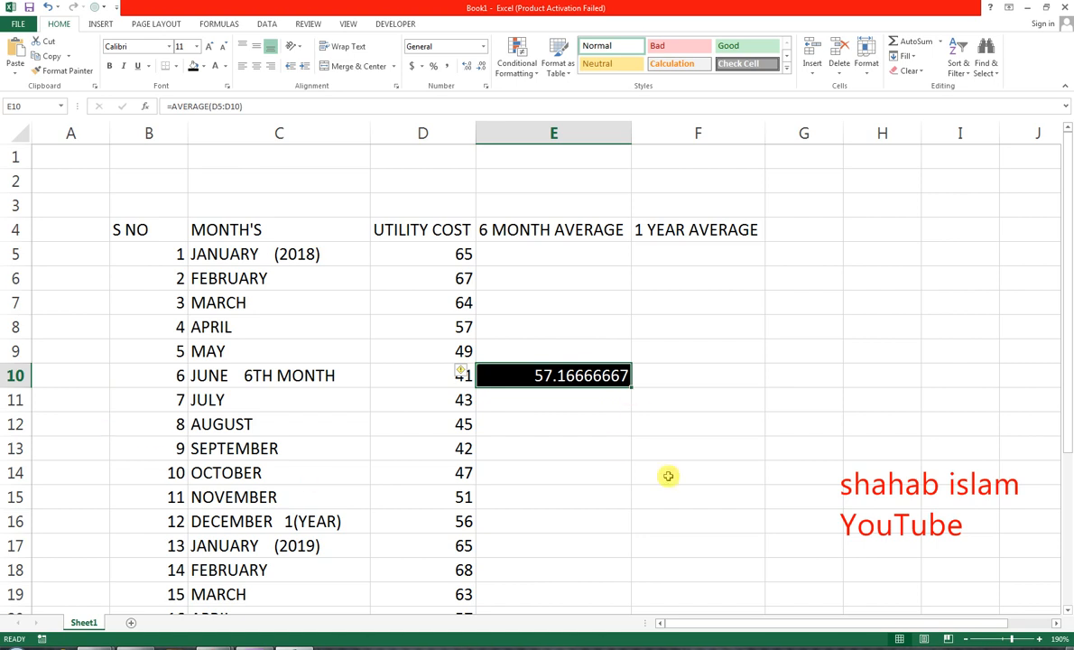
Calculate the first 1-year average in cell F16, beside December 2018, with the formula =AVERAGE(D5:D16)
click(671, 522)
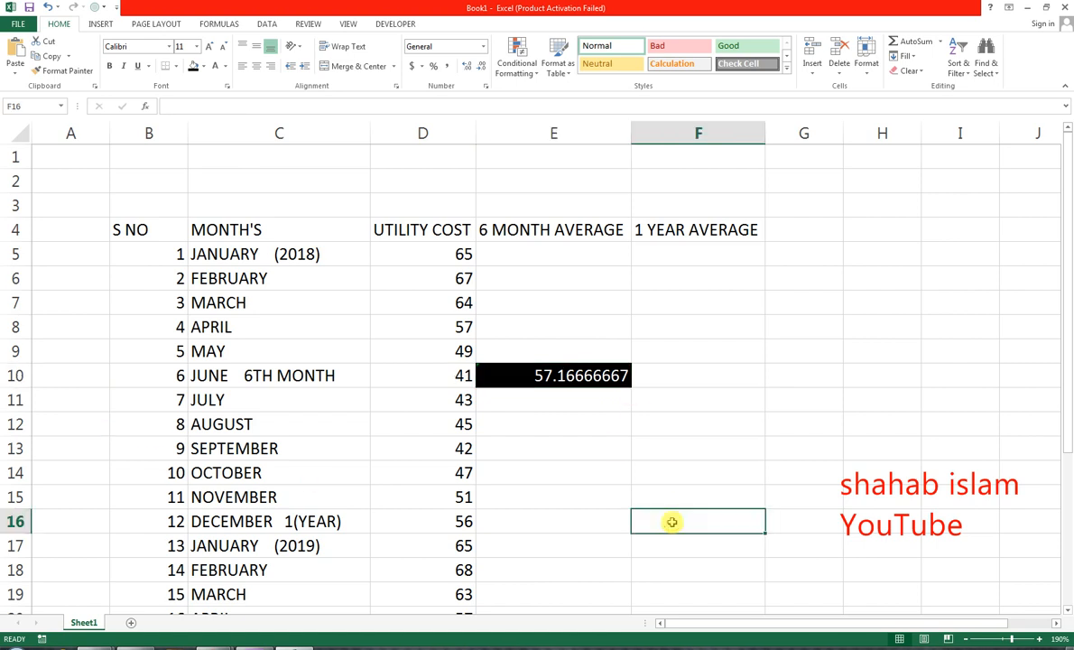
text(=AV)
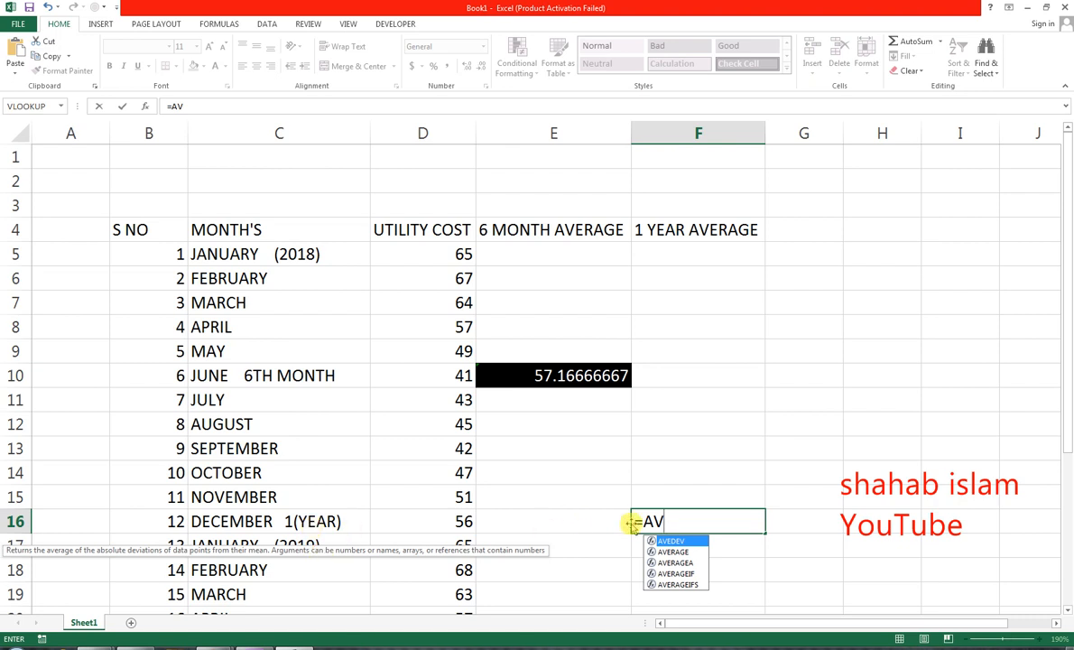
double_click(672, 551)
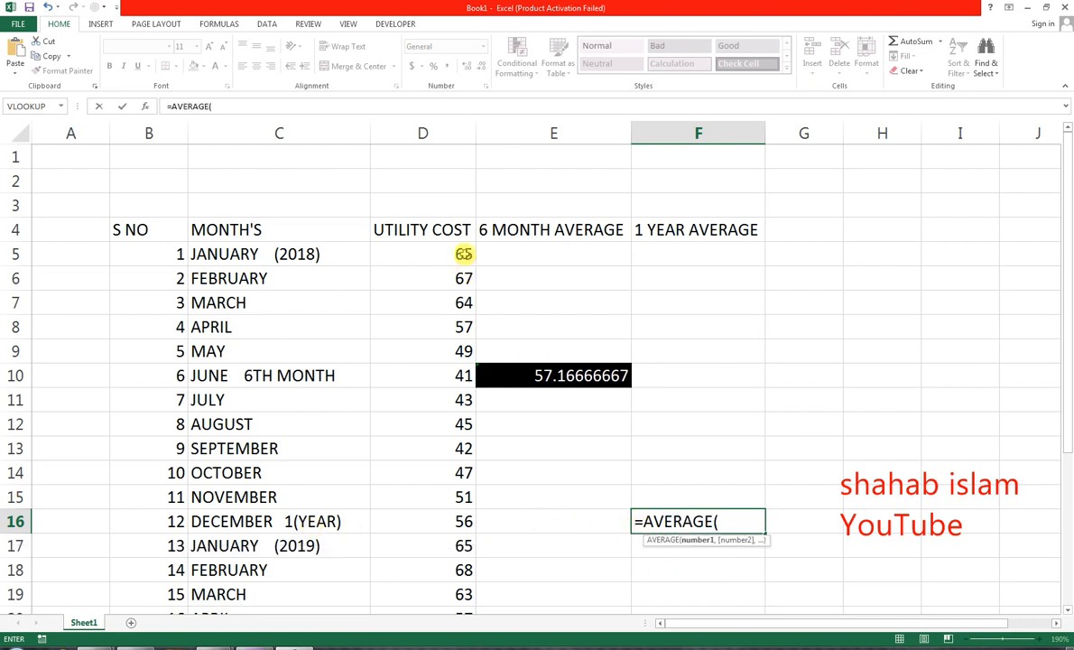
click(432, 251)
drag(461, 323, 444, 515)
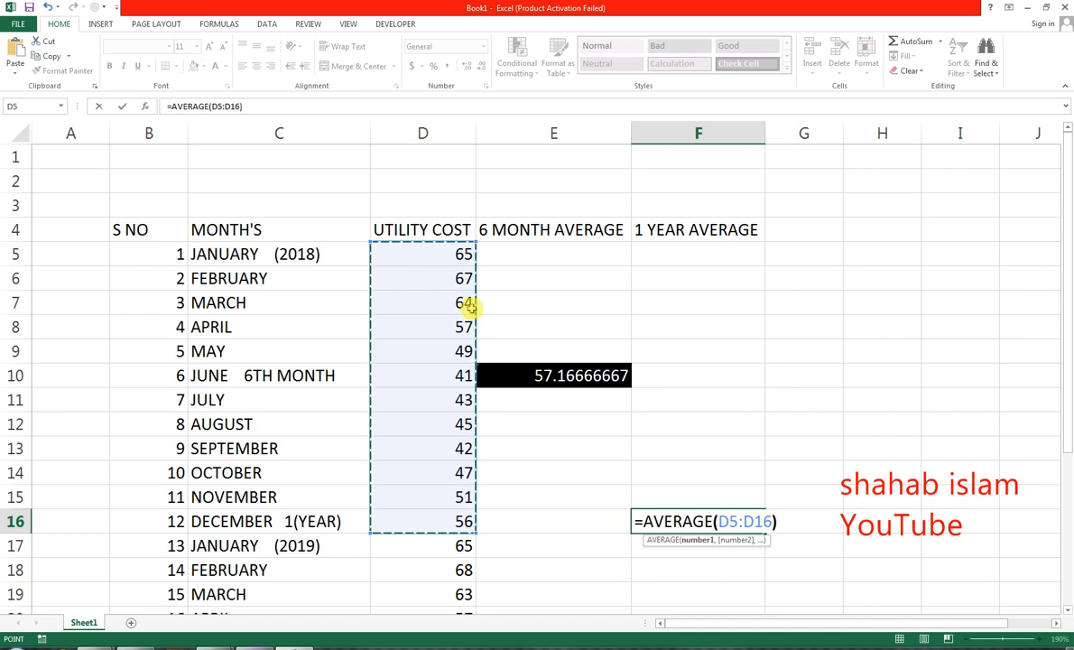
text())
key(Return)
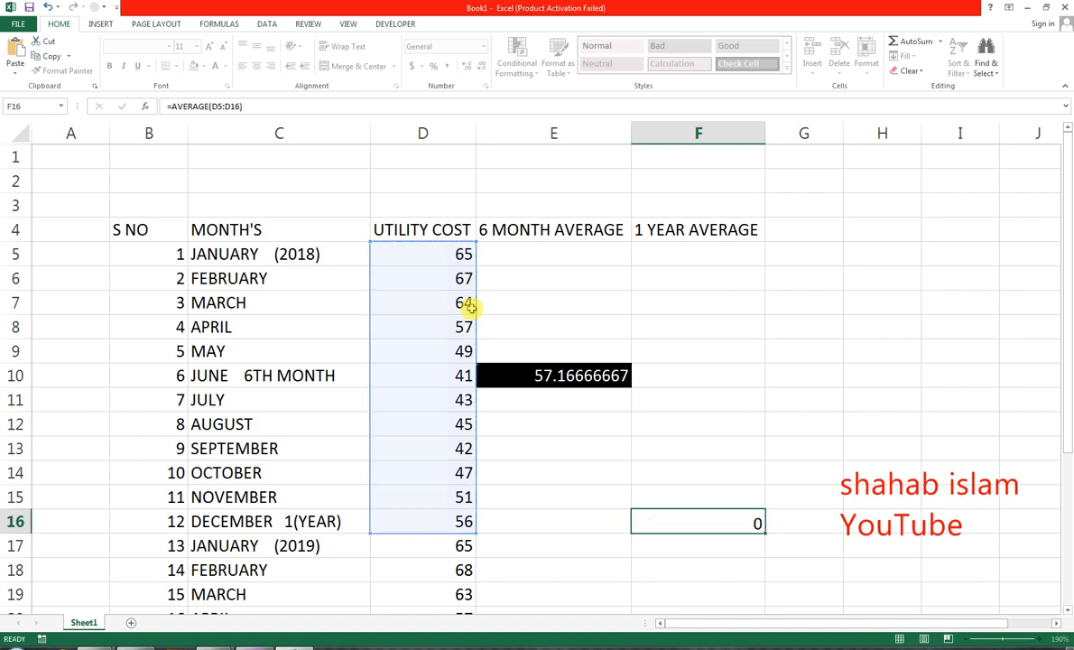
key(Up)
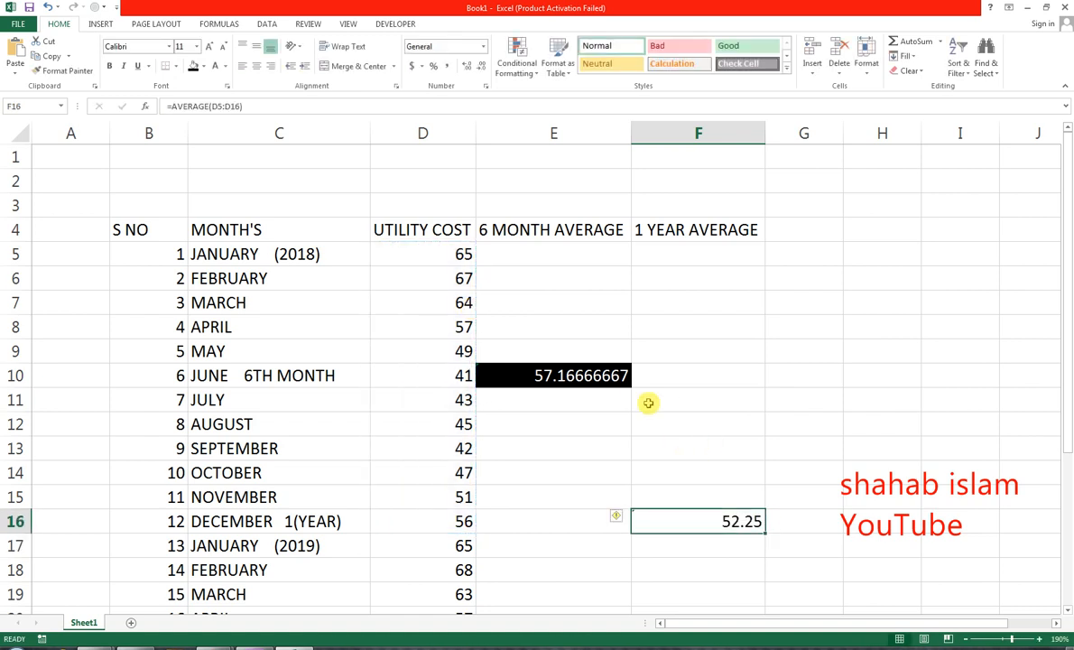
Copy the black-and-white formatting of cell E10 onto the 1-year average in cell F16 with Format Painter
click(609, 382)
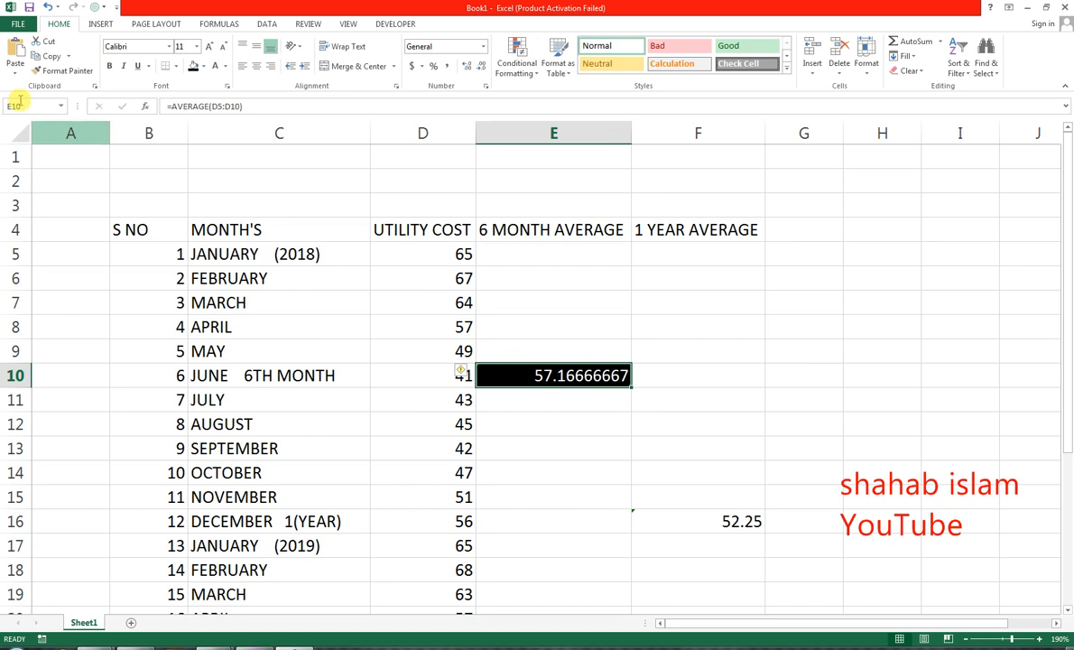
click(72, 71)
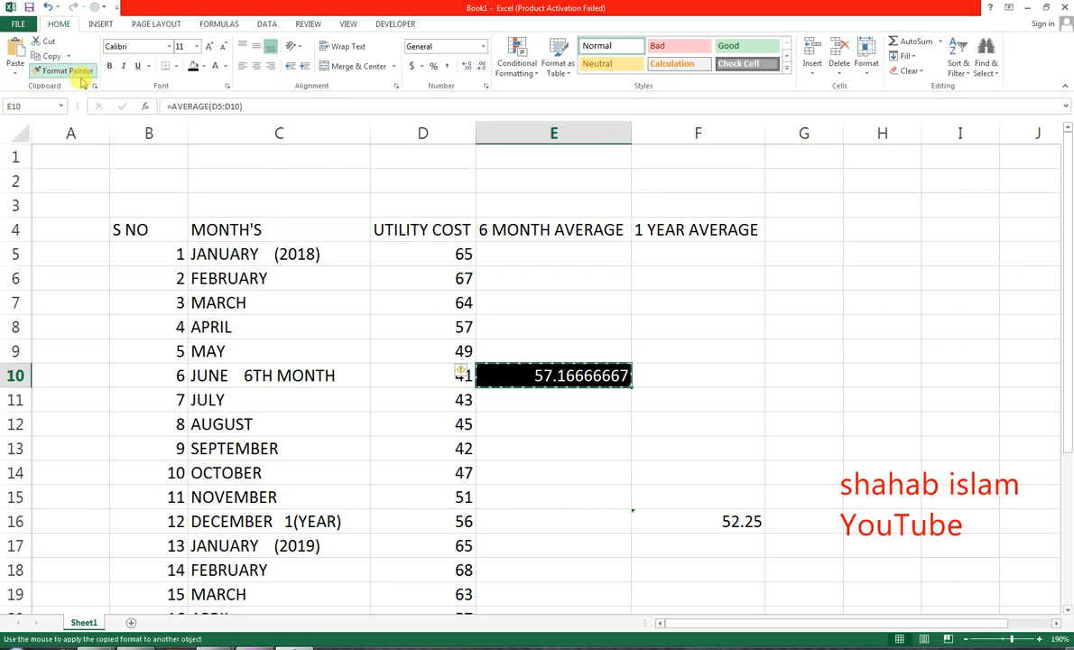
click(699, 523)
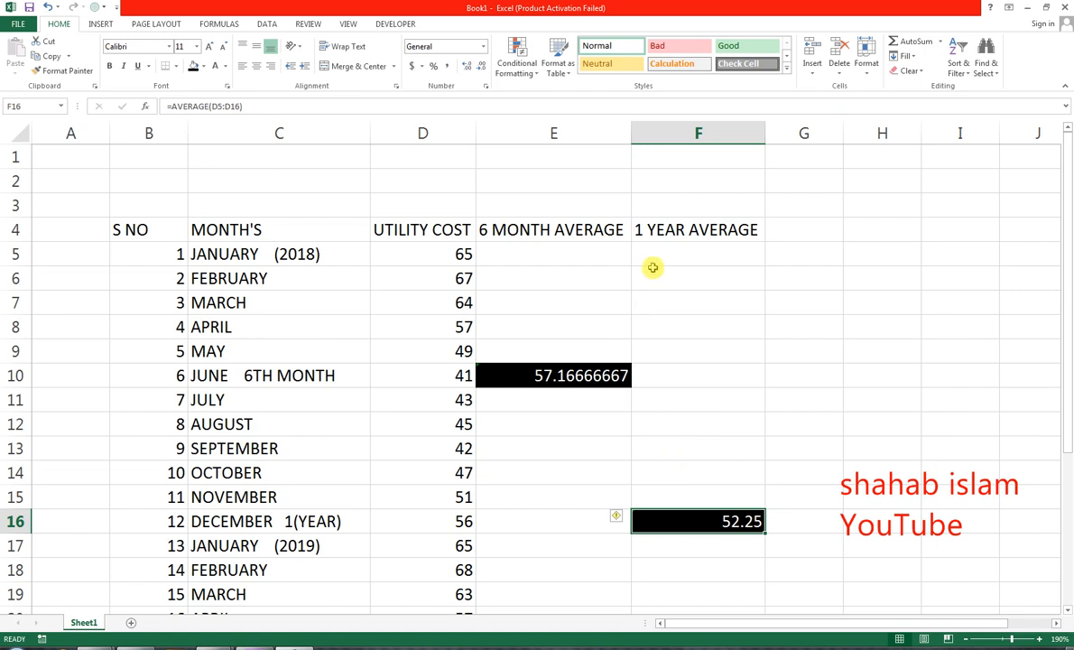
Fill the 6-month average formula from cell E10 down to E28, the December 2019 row
key(ctrl+z)
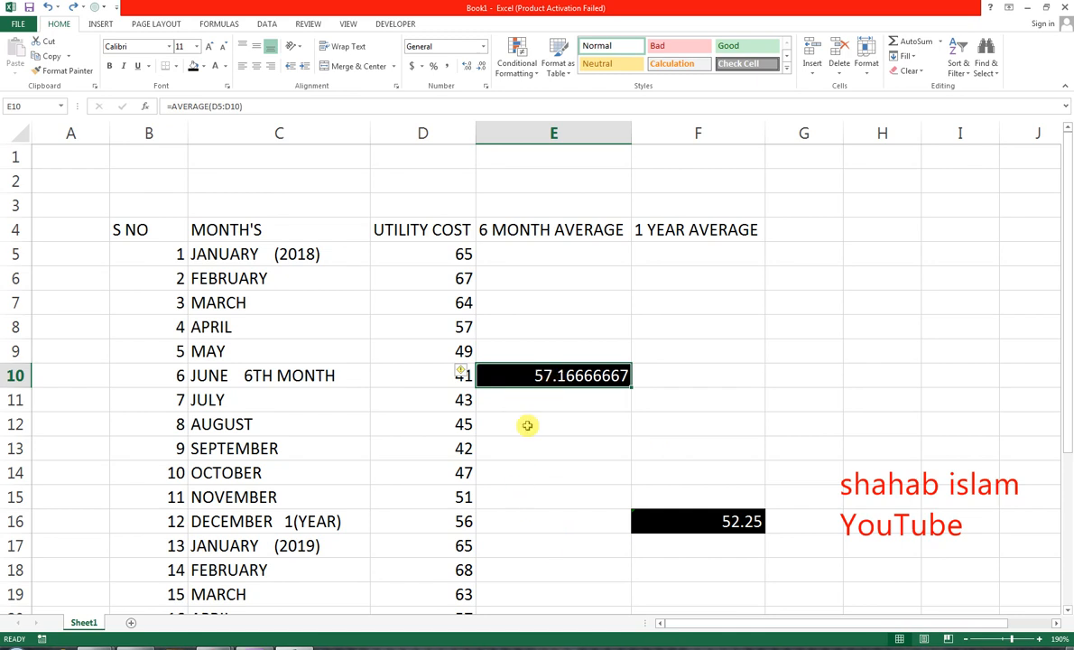
scroll(541, 502, down, 4)
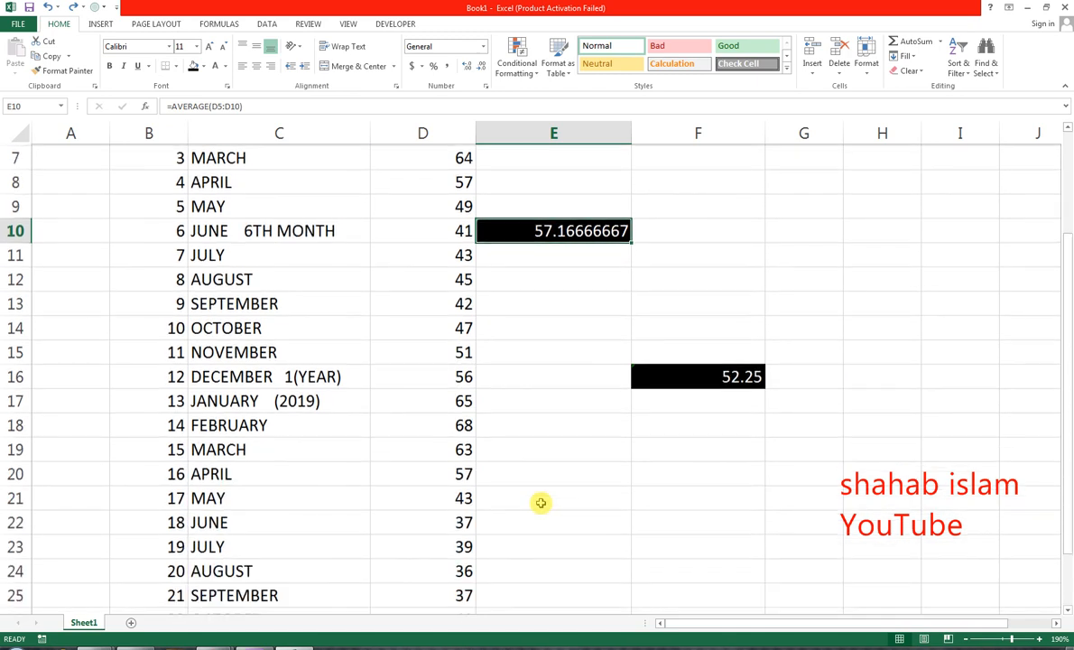
scroll(535, 532, up, 2)
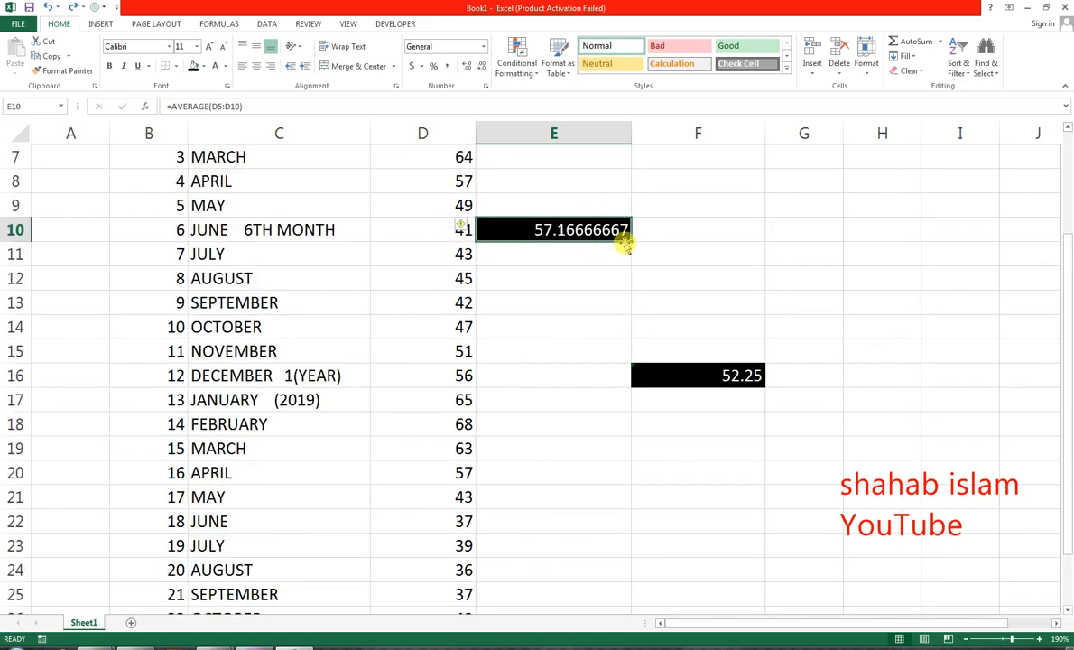
drag(636, 349, 622, 577)
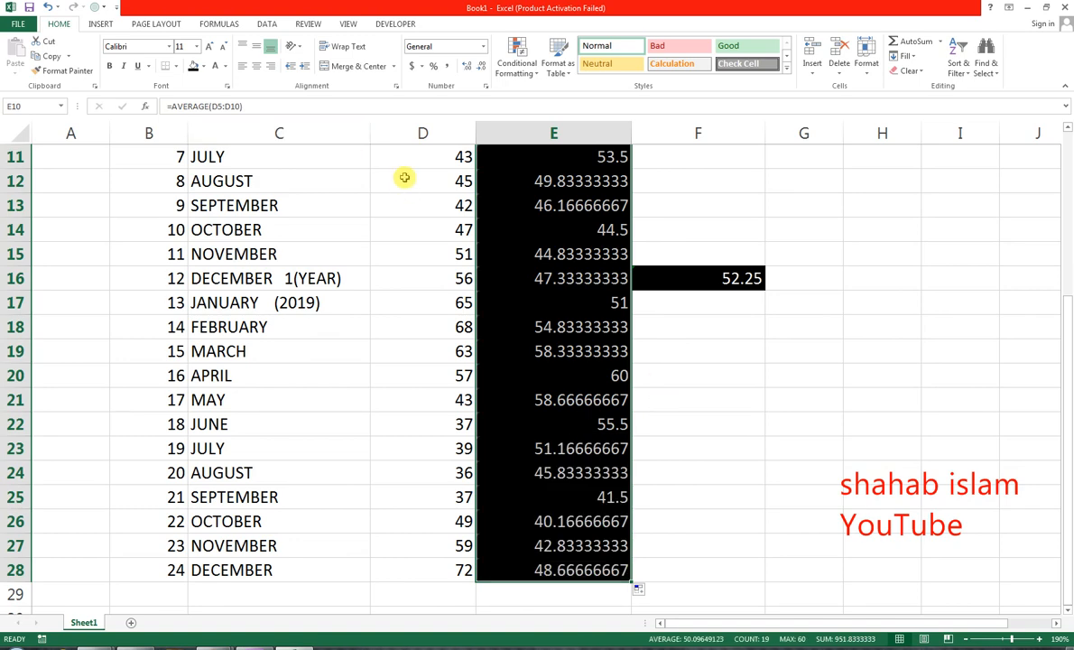
Remove the fill color from the 6-month averages in cells E10 to E28
scroll(406, 187, up, 1)
scroll(405, 187, up, 1)
click(203, 66)
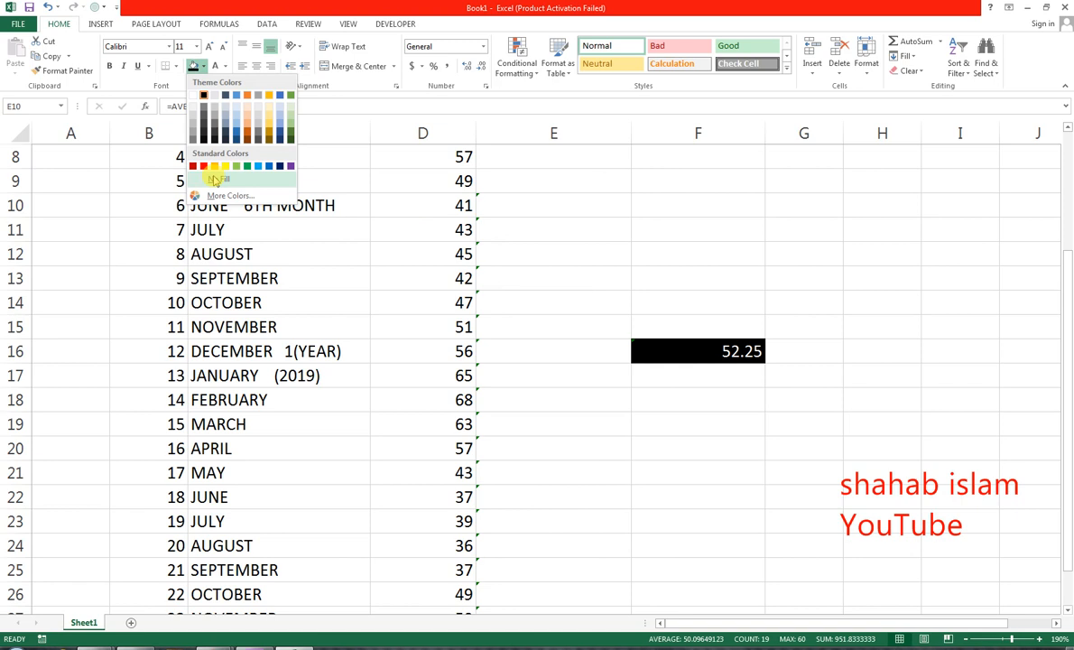
click(215, 179)
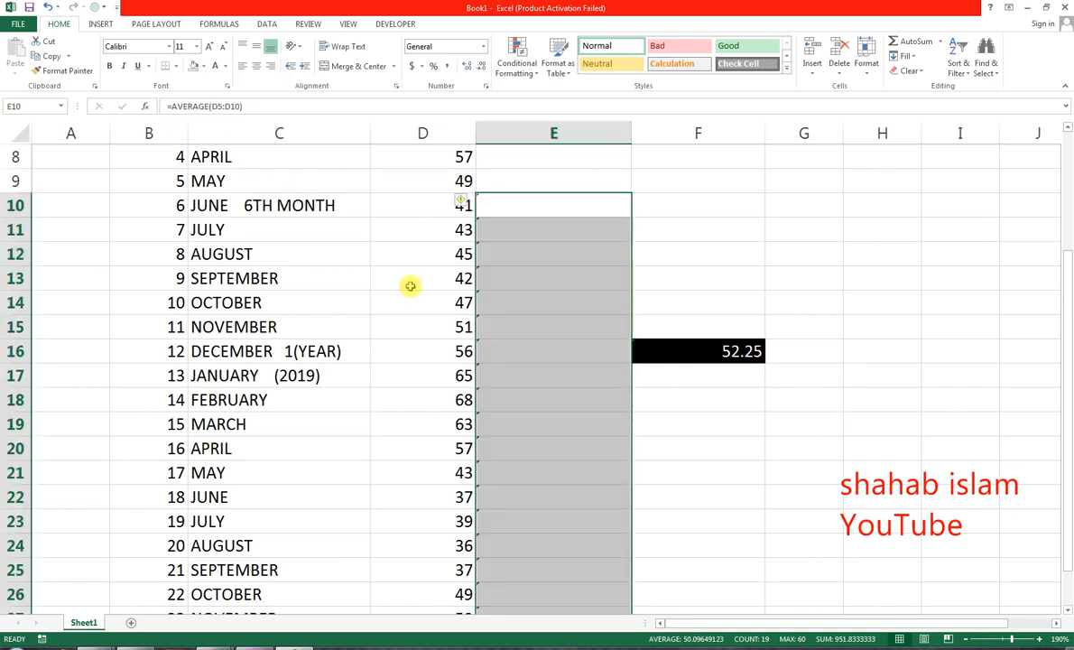
scroll(411, 282, up, 2)
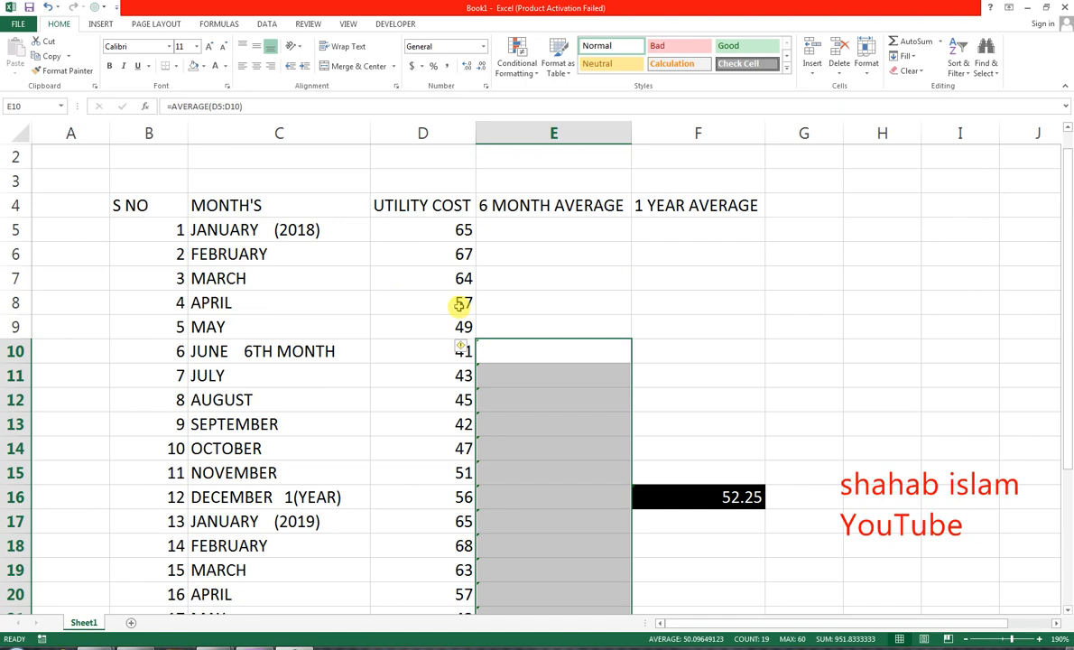
Set the font color of the 6-month averages in cells E10 to E28 to black
click(223, 66)
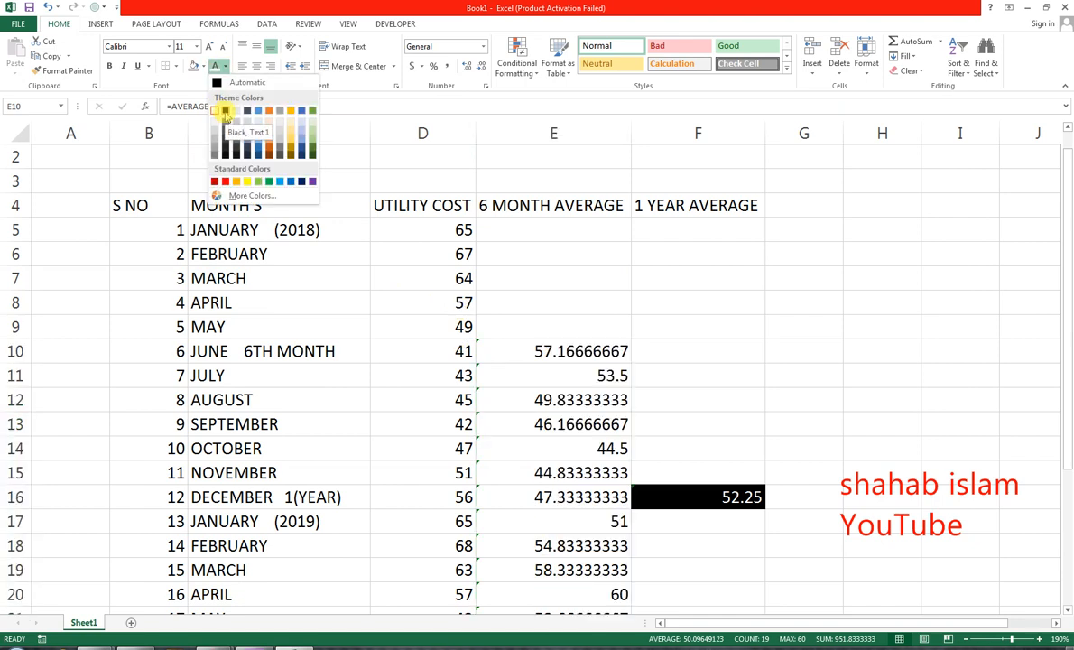
click(224, 110)
click(549, 350)
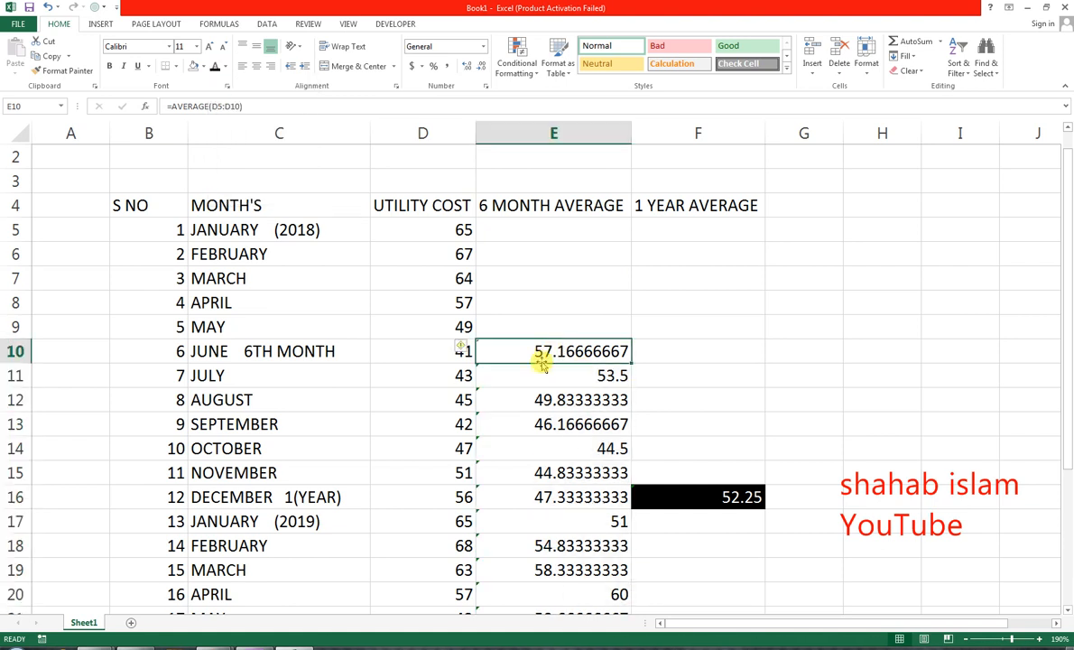
click(534, 398)
click(528, 374)
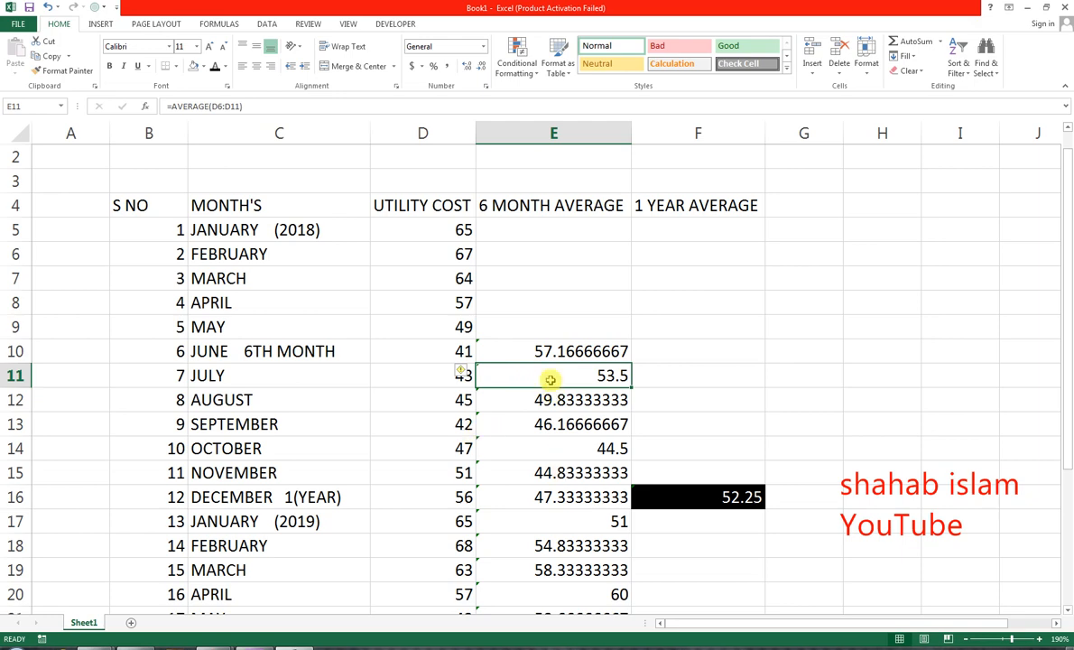
Reduce the 6-month averages in cells E10 to E28 to two decimal places and center them
drag(548, 376, 555, 573)
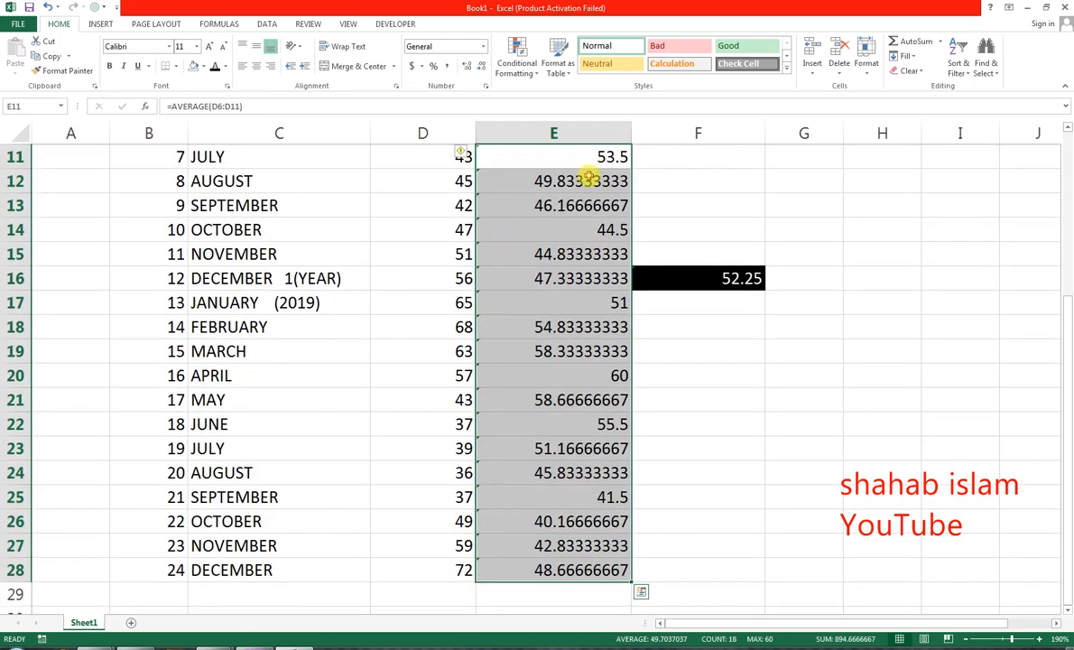
click(588, 177)
scroll(588, 178, up, 3)
drag(569, 353, 575, 564)
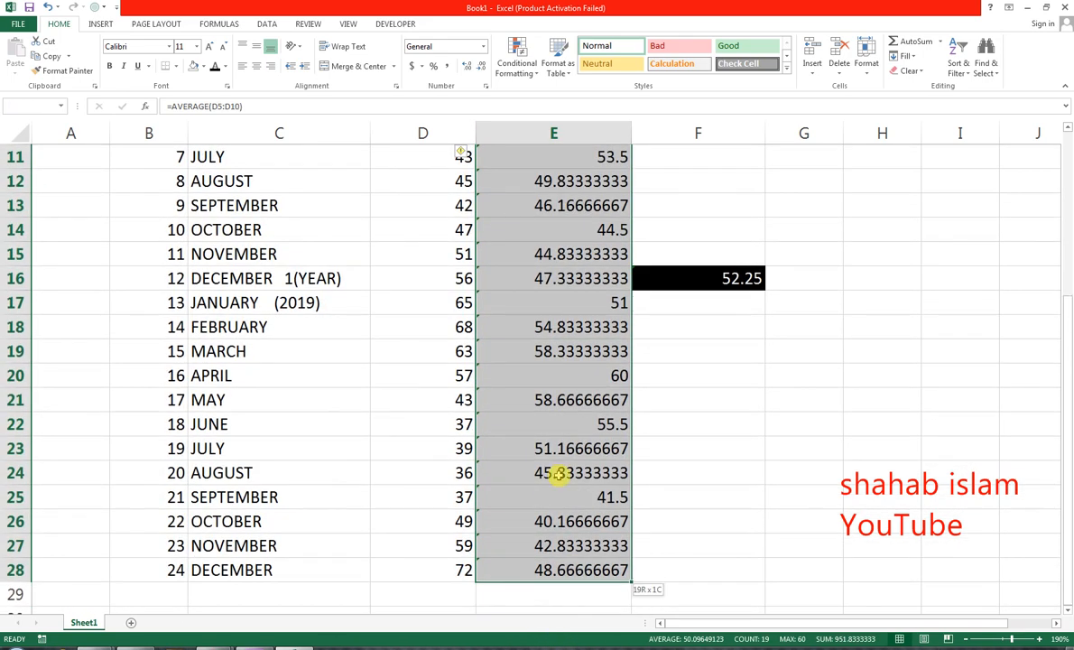
click(480, 67)
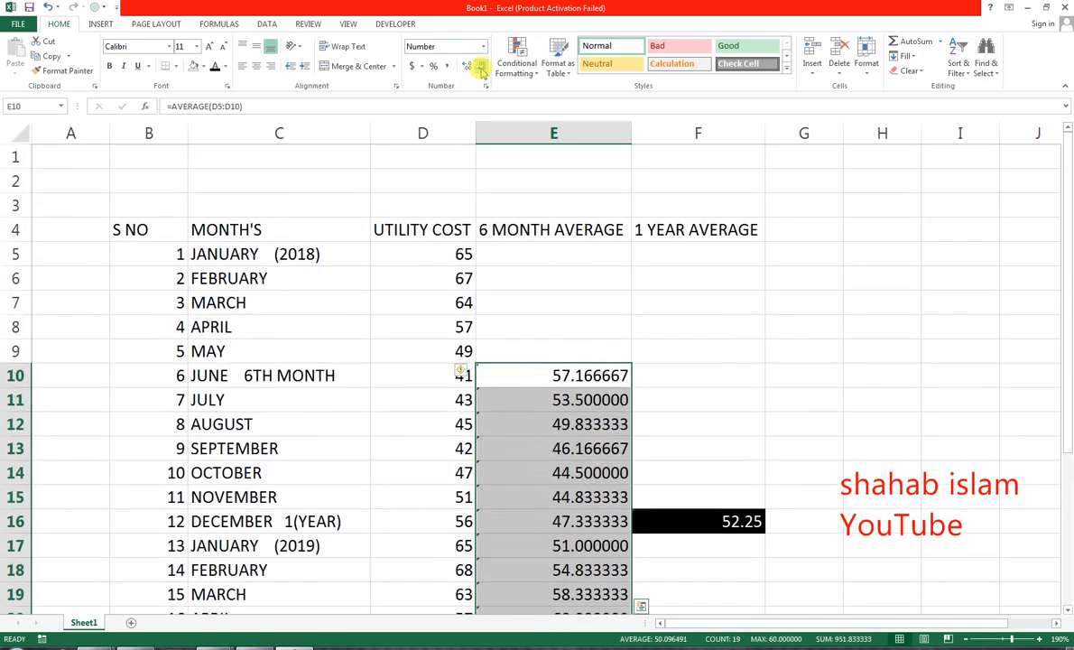
click(480, 67)
click(480, 68)
click(480, 69)
click(481, 69)
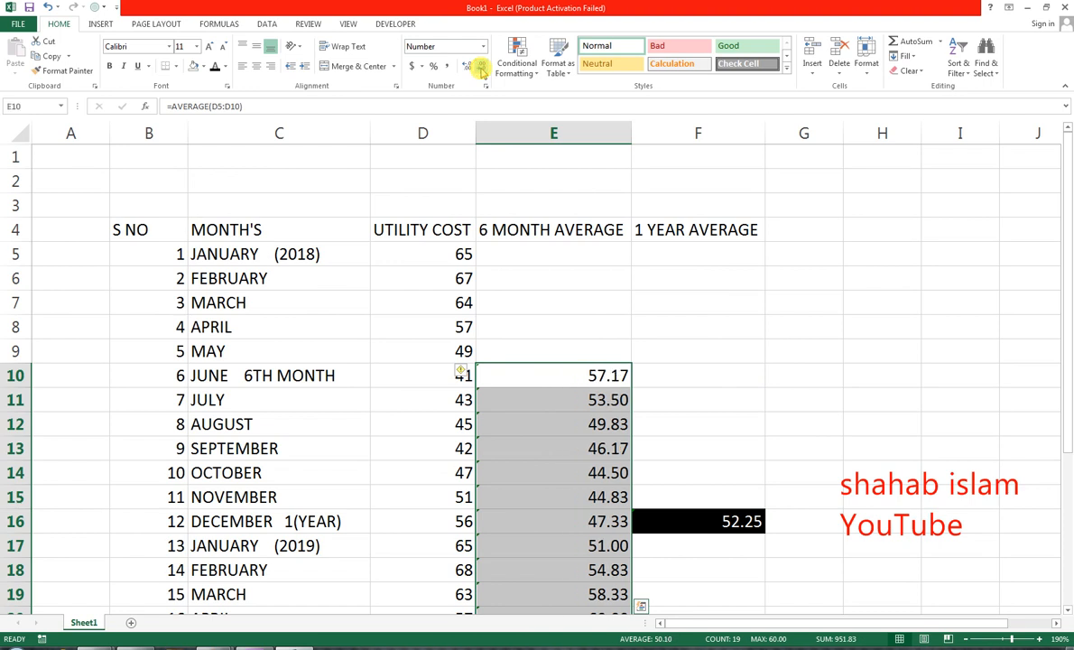
click(257, 66)
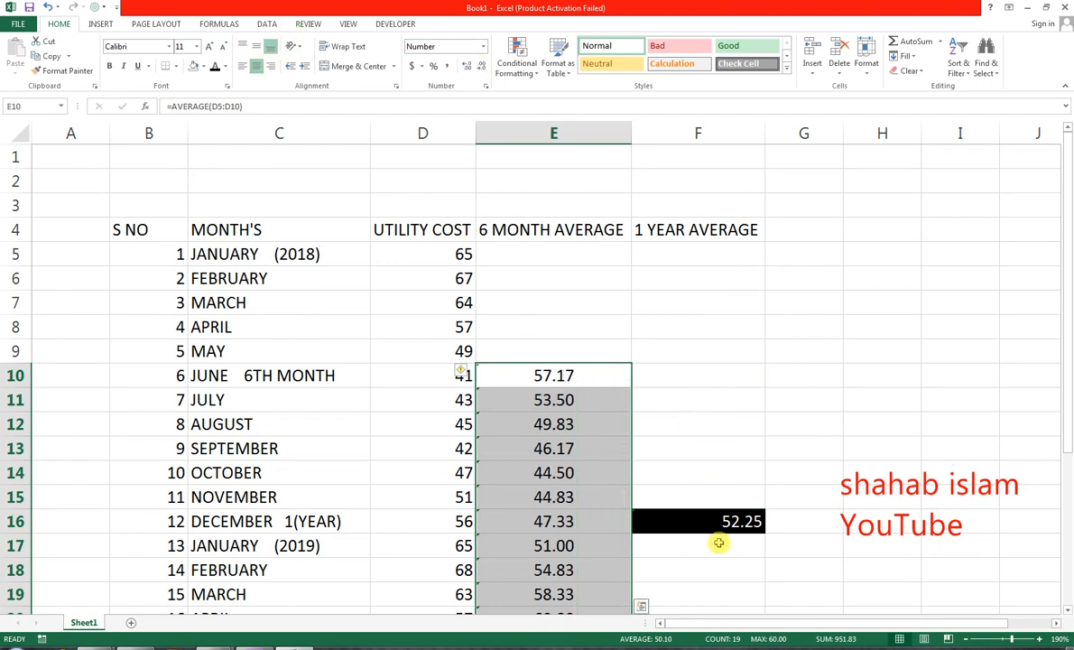
Fill the 1-year average formula from cell F16 down to F28, the December 2019 row
click(719, 522)
scroll(762, 479, down, 1)
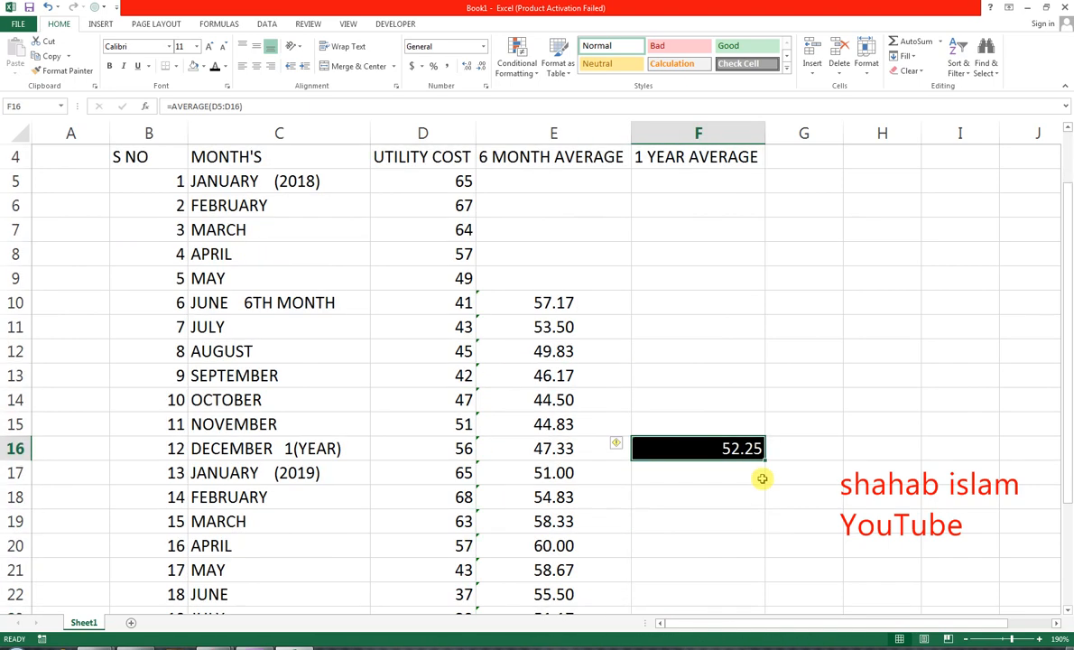
drag(764, 461, 749, 580)
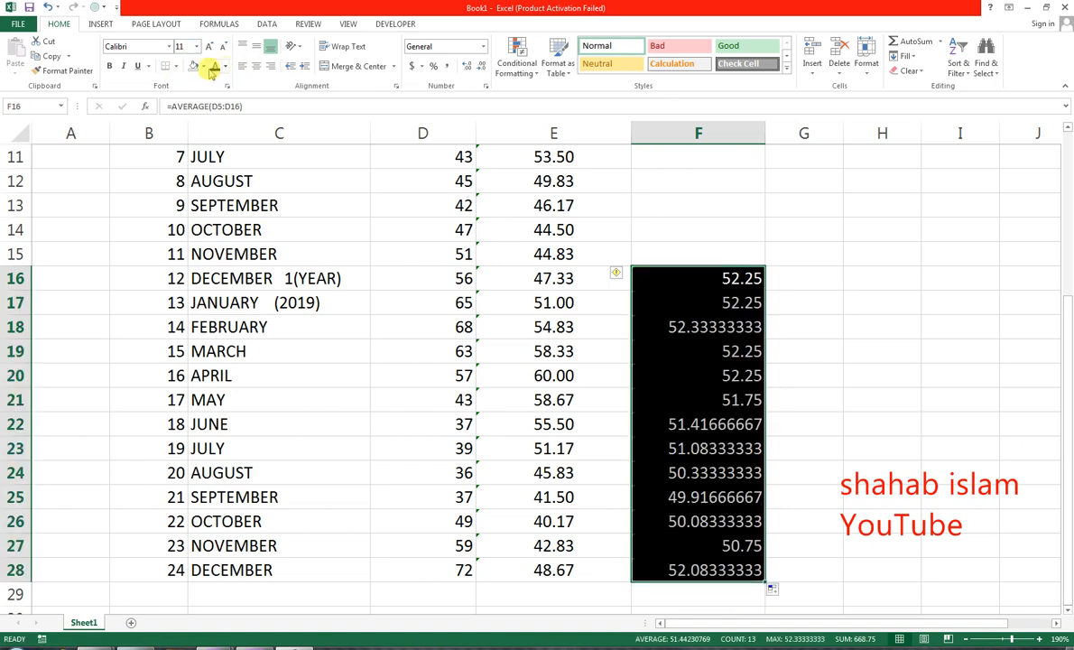
Remove the fill color from the 1-year averages in cells F16 to F28 and make their text black
click(203, 67)
click(211, 179)
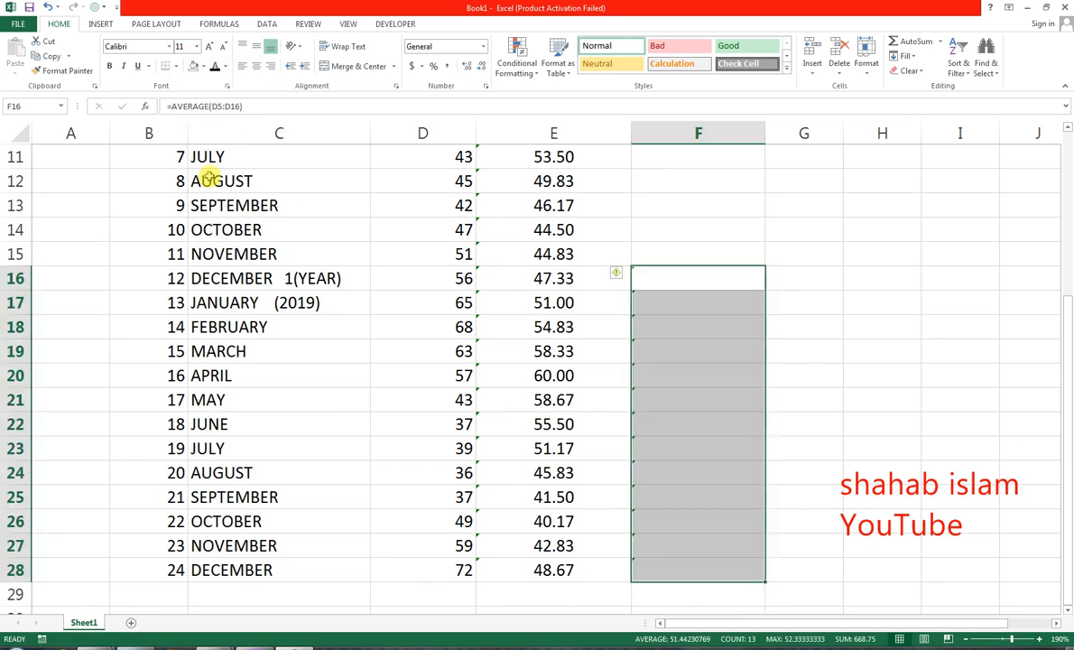
click(224, 68)
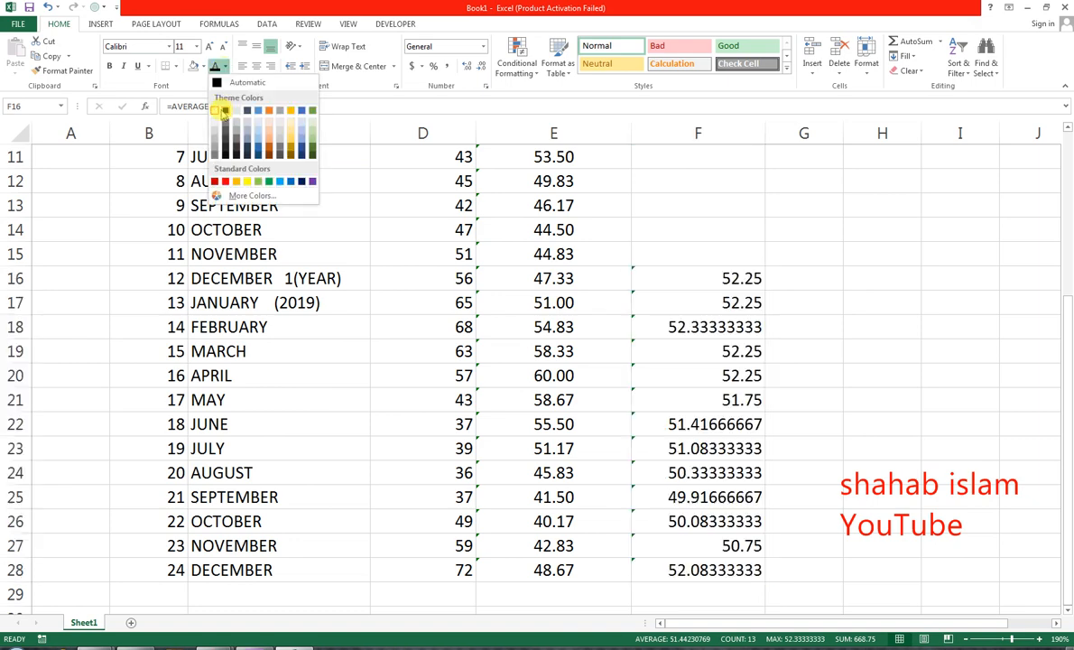
click(220, 105)
scroll(489, 269, up, 1)
Highlight the first 1-year average in cell F16 with a black fill and white text
click(671, 346)
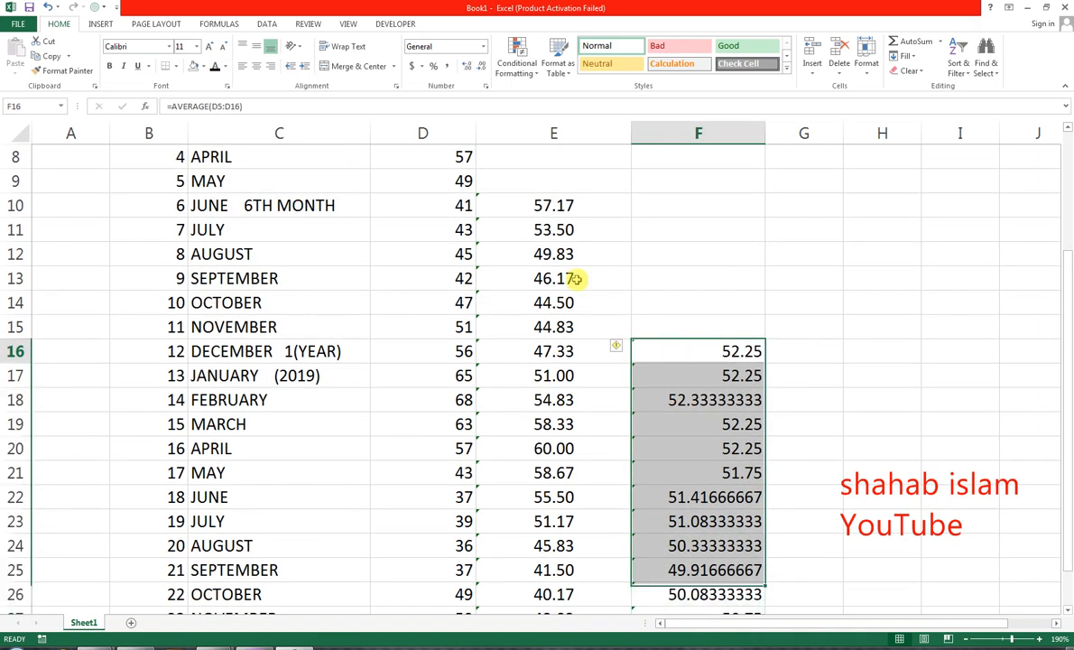
click(203, 66)
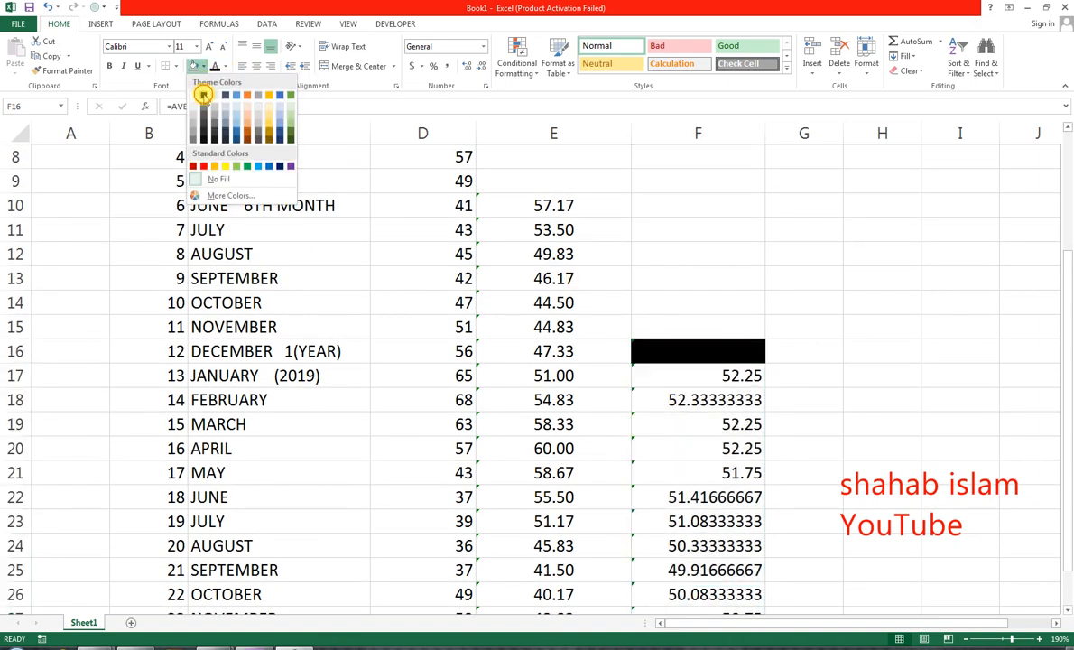
click(209, 100)
click(225, 68)
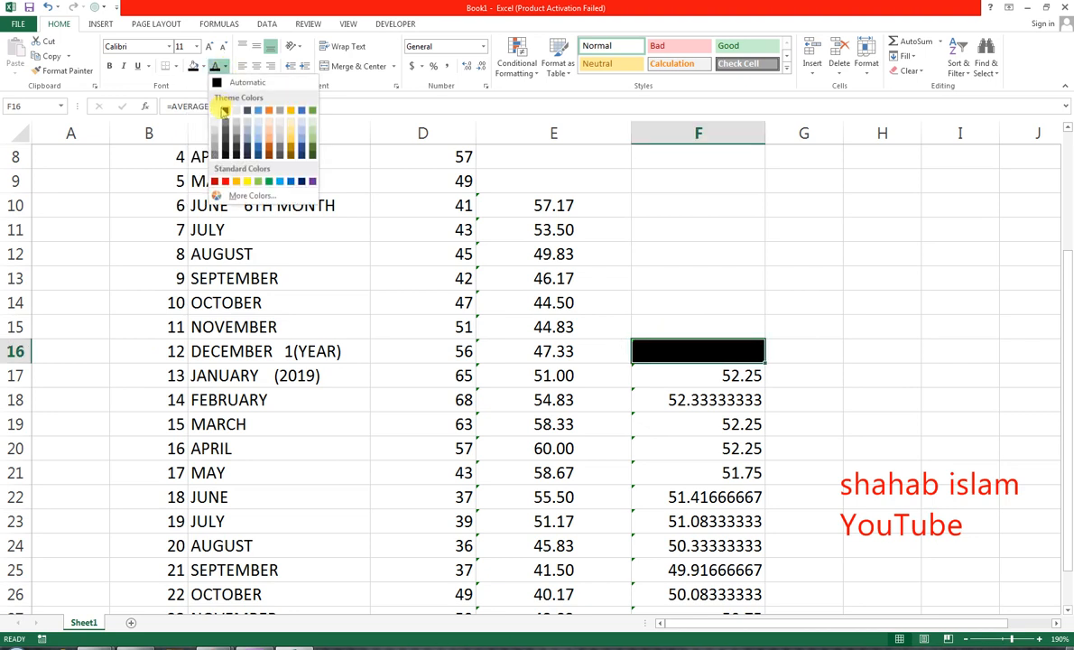
click(224, 110)
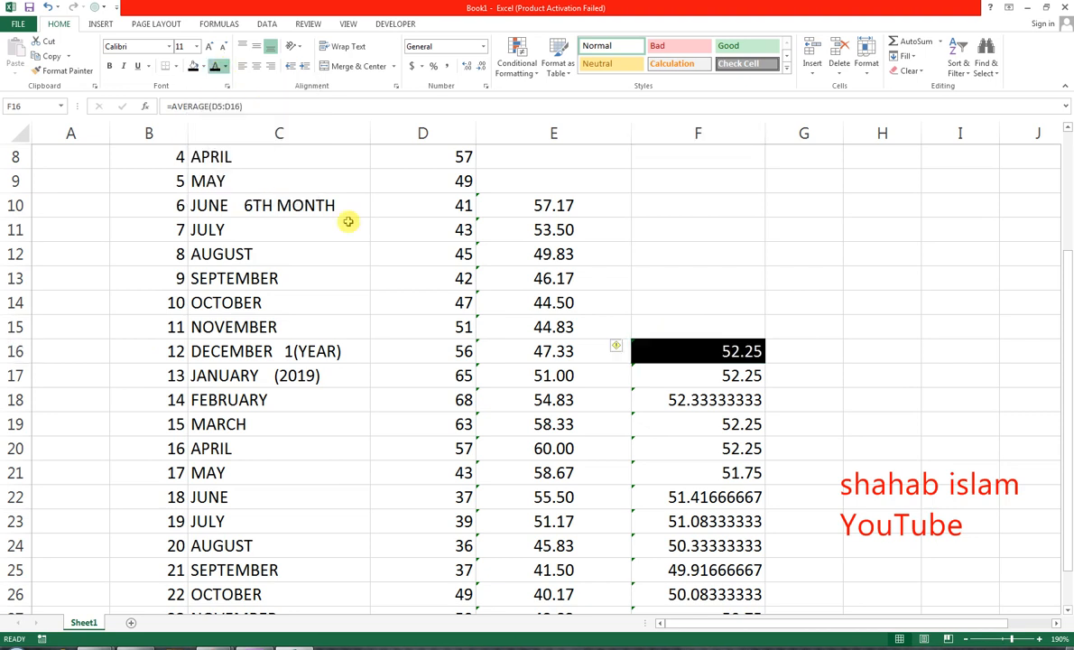
Copy the black-and-white formatting of cell F16 onto the first 6-month average in cell E10 with Format Painter
click(81, 72)
click(491, 207)
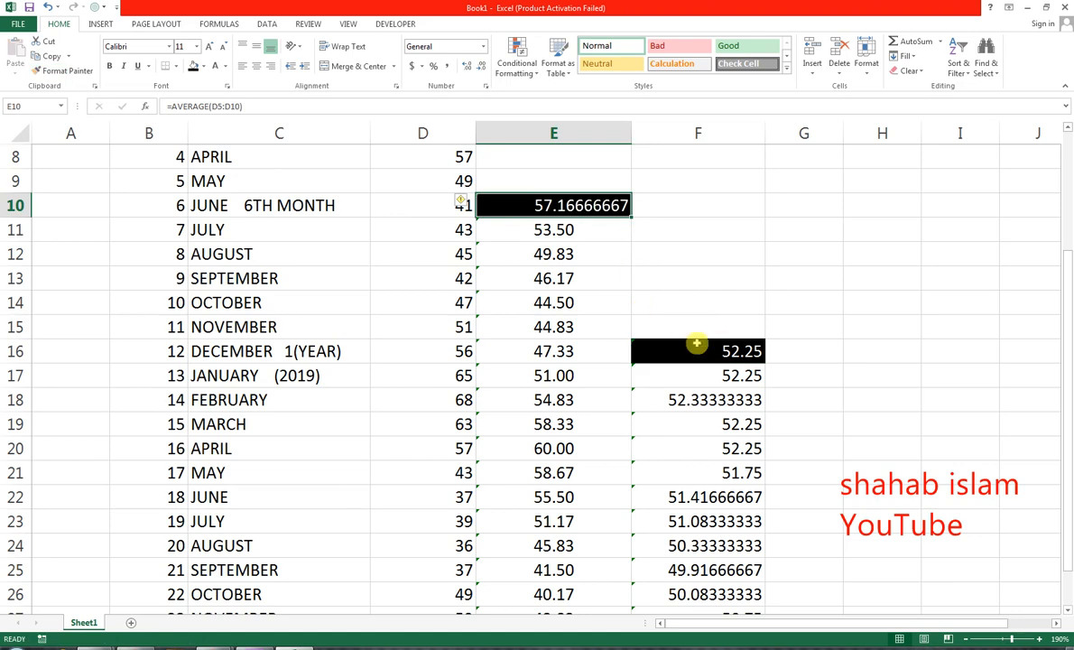
scroll(697, 343, up, 2)
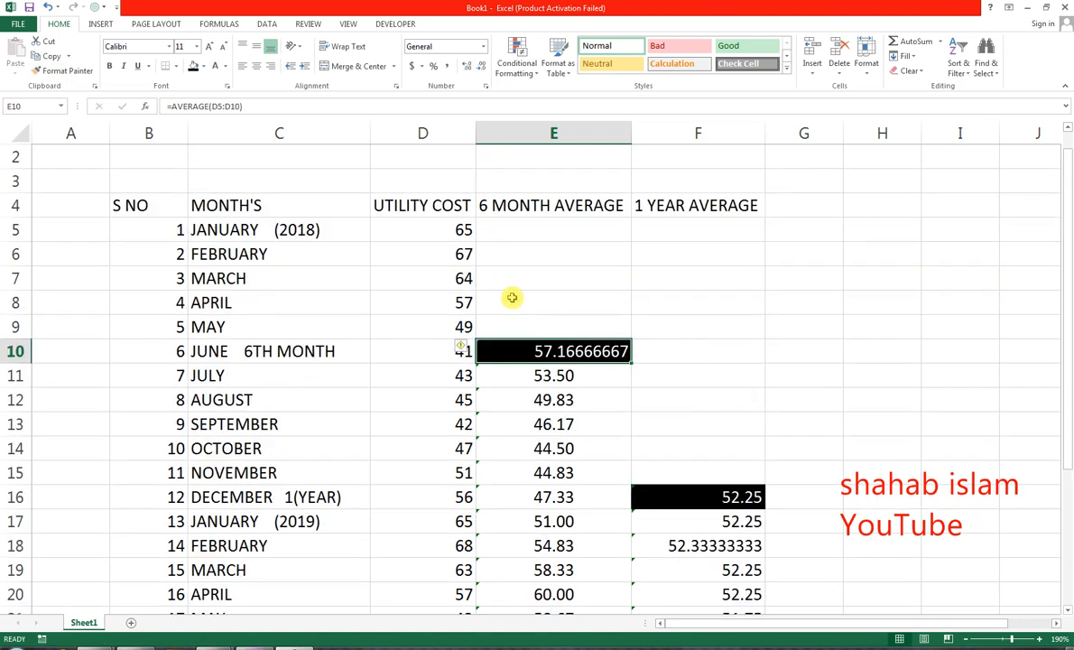
Apply All Borders to the whole utility cost table, cells B4 to F28
mouse_move(135, 190)
mouse_down()
mouse_move(750, 463)
mouse_move(846, 586)
mouse_move(749, 583)
mouse_move(743, 570)
mouse_up()
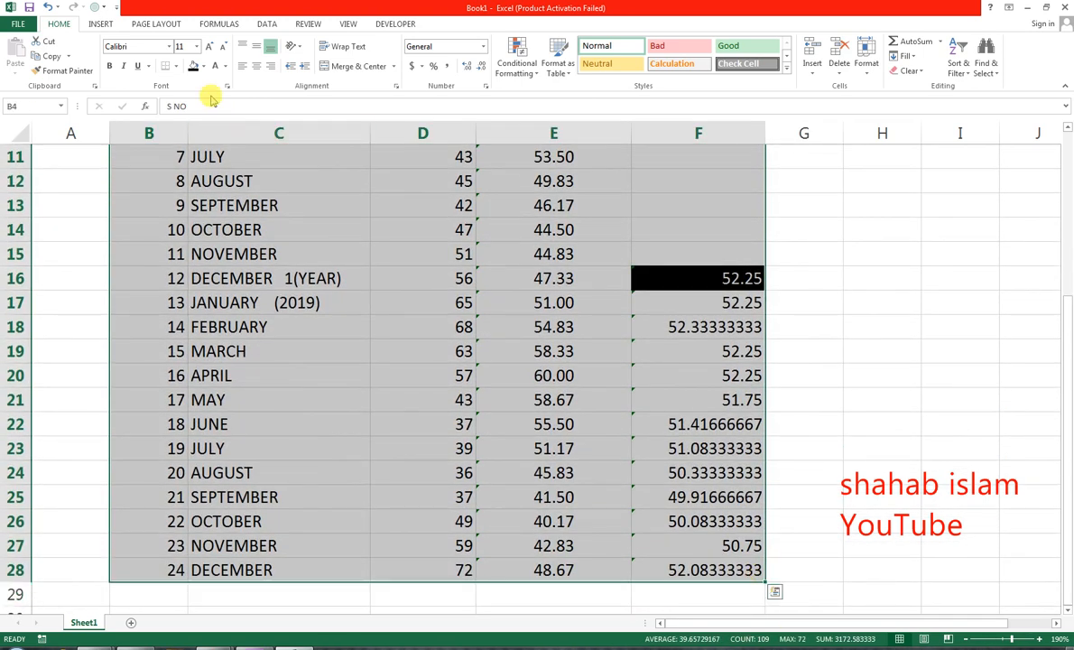
click(174, 66)
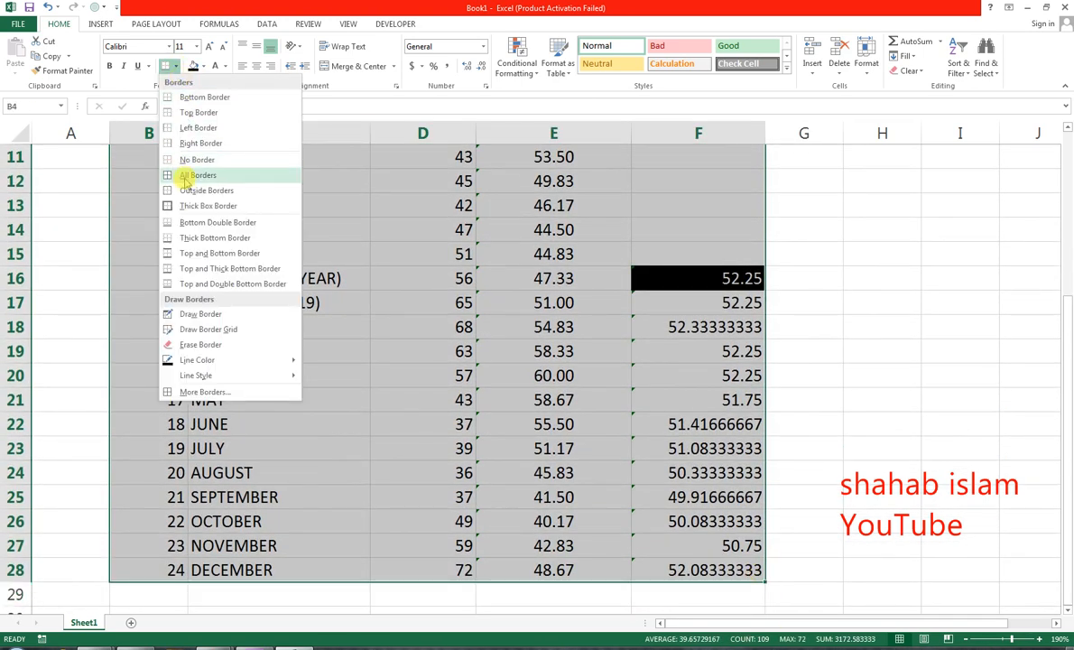
click(184, 175)
scroll(184, 176, up, 4)
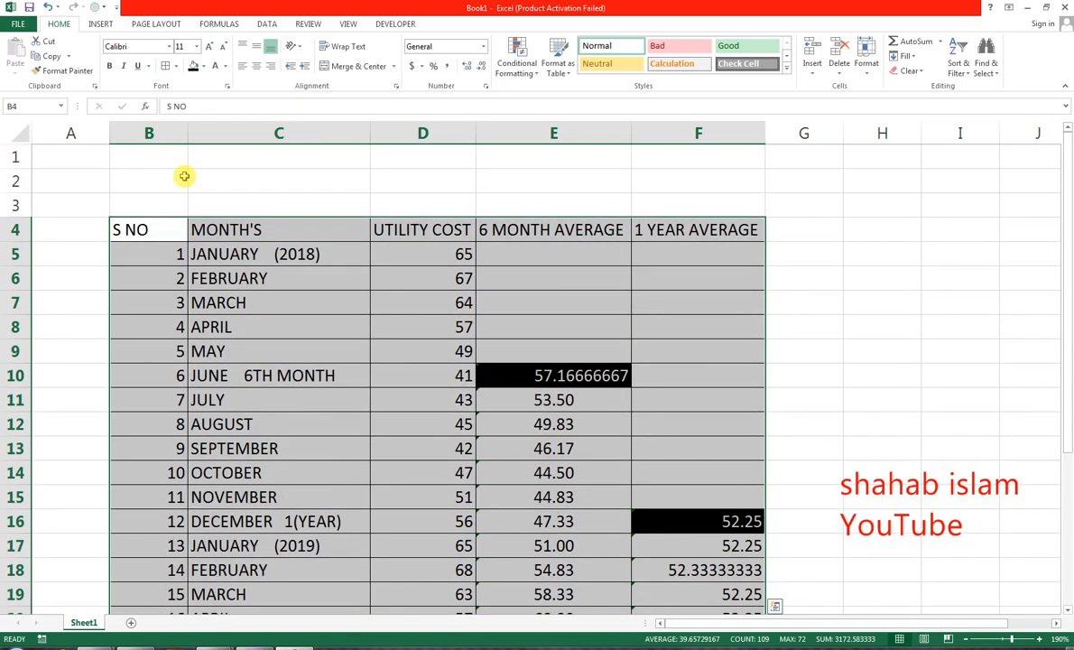
click(345, 270)
Give the header row, cells B4 to F4, a dark blue fill and white text
drag(170, 220, 655, 230)
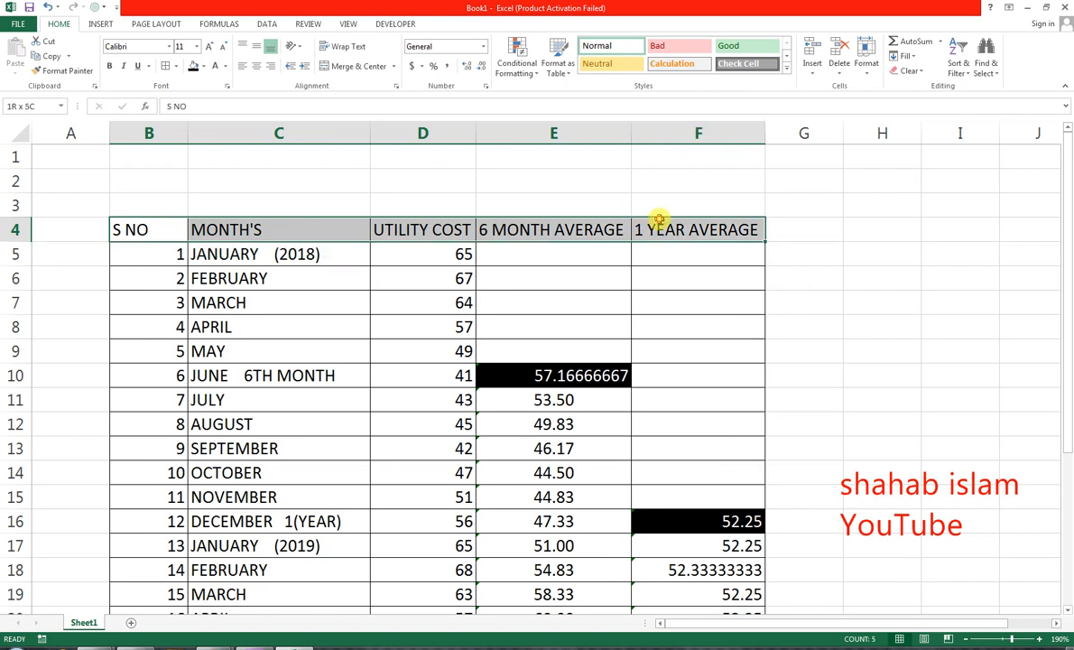
click(202, 67)
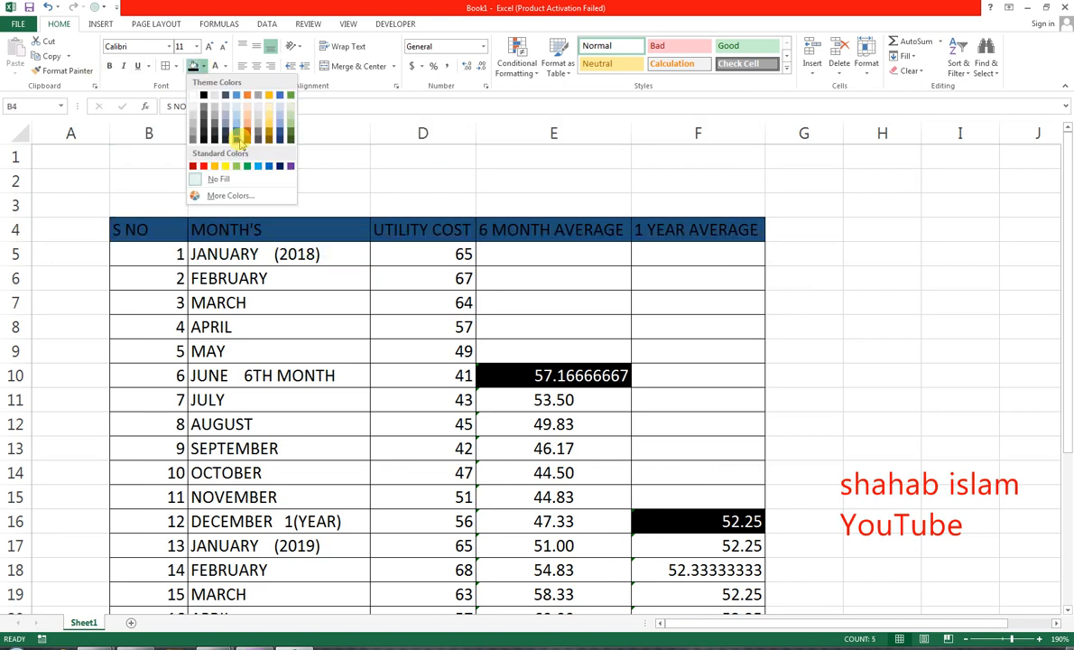
click(237, 135)
click(215, 67)
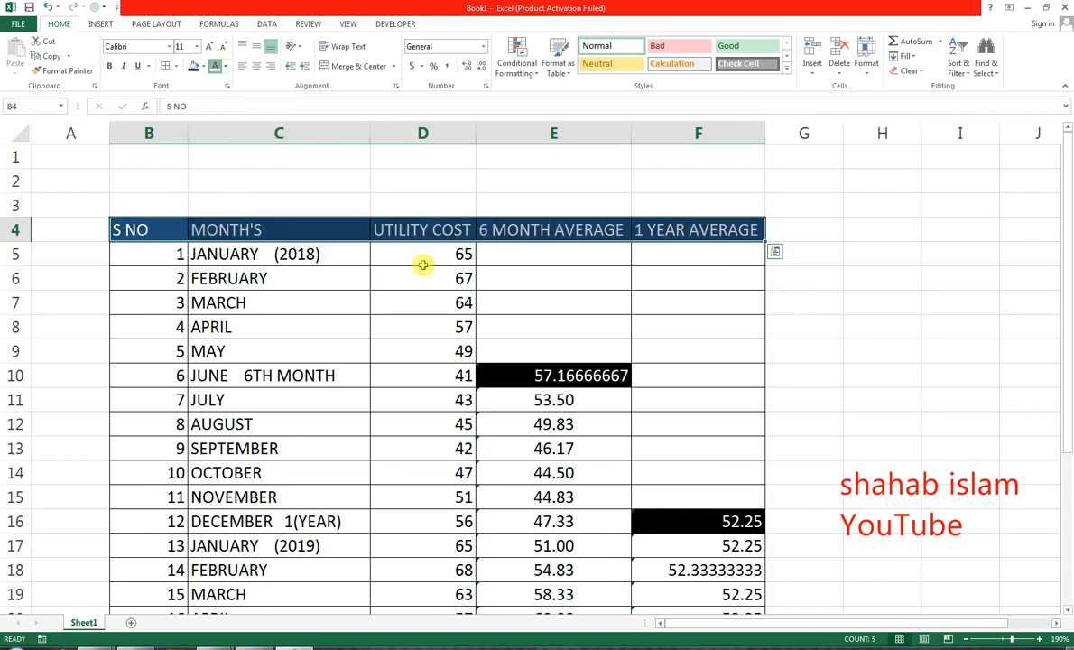
Set the header row text in cells B4 to F4 to size 10, bold and centered
click(224, 47)
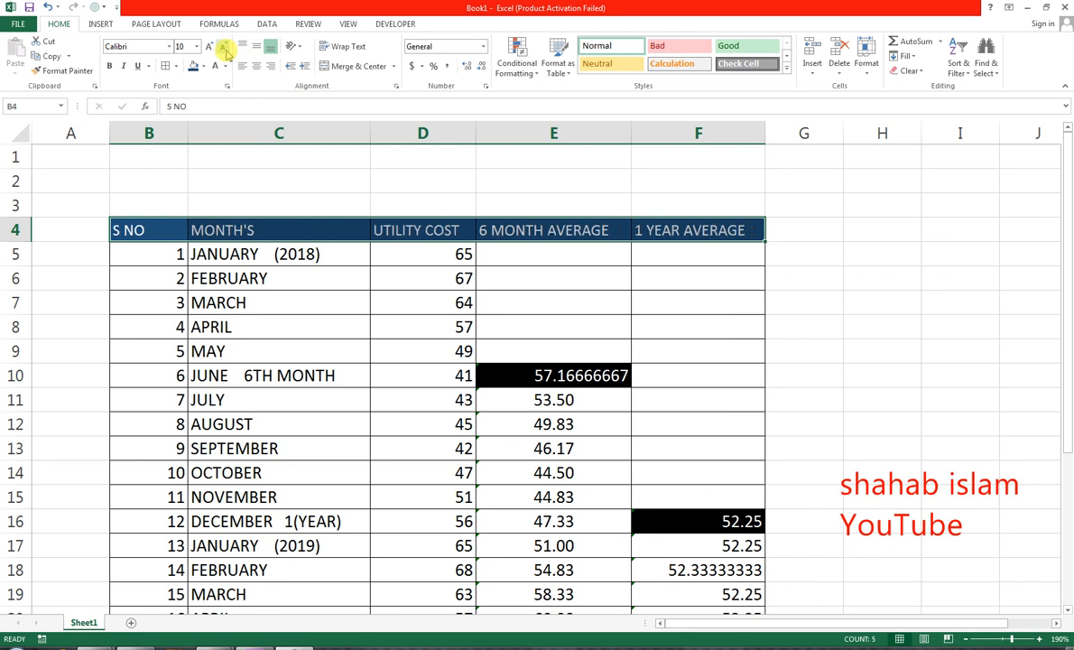
click(109, 66)
click(256, 66)
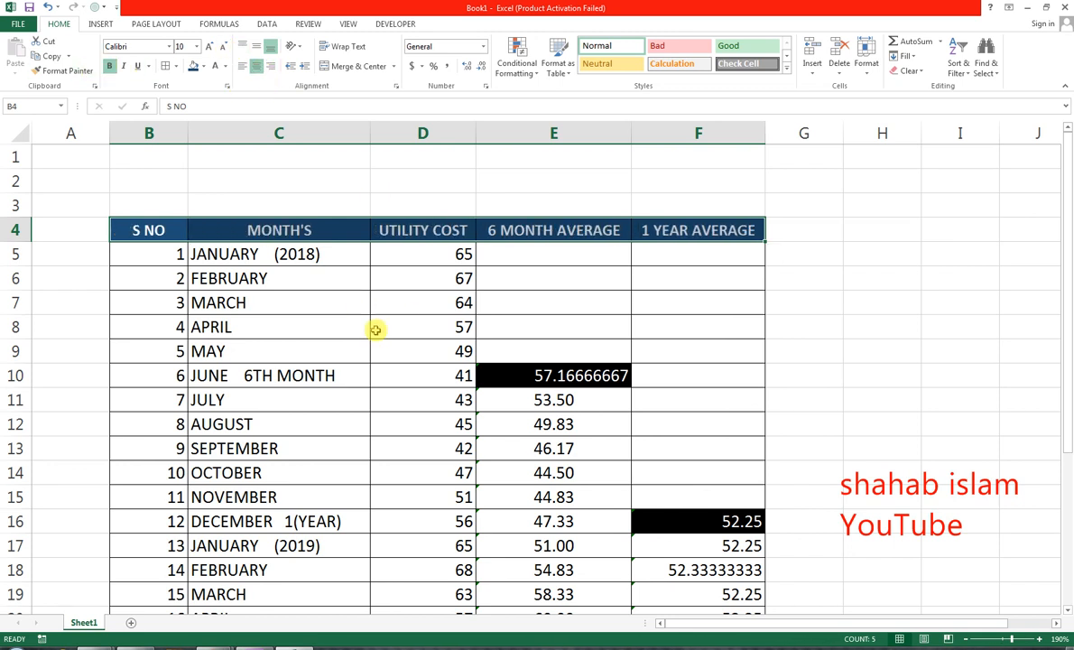
Merge and center cells B29 and C29 below the last month and enter the label AVERAGE
scroll(376, 330, down, 4)
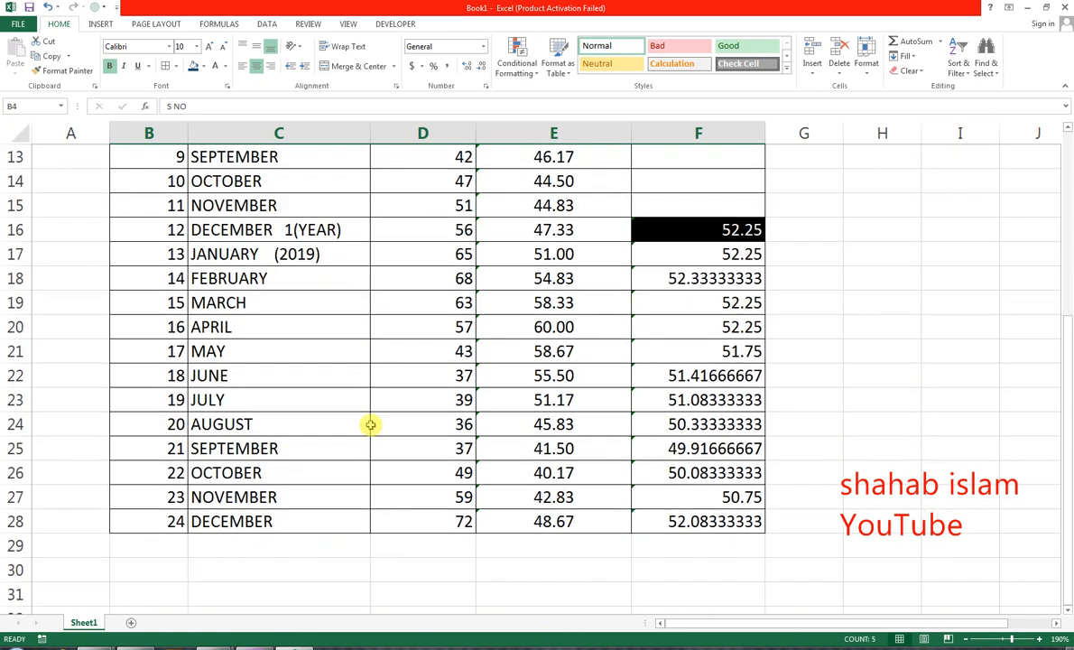
click(154, 552)
drag(154, 553, 318, 548)
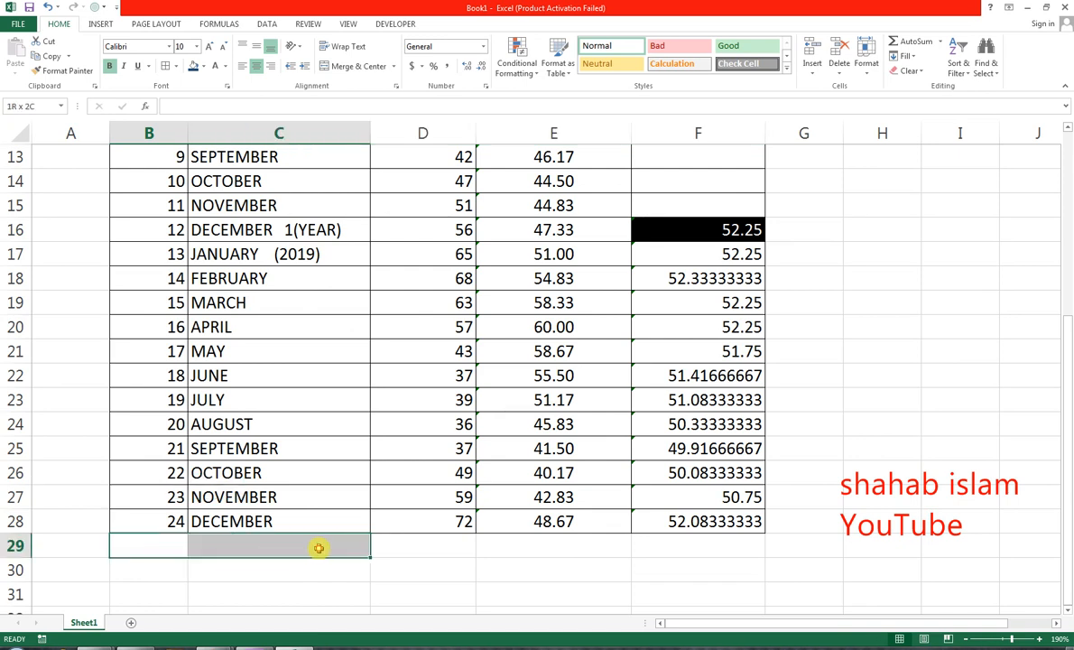
click(361, 66)
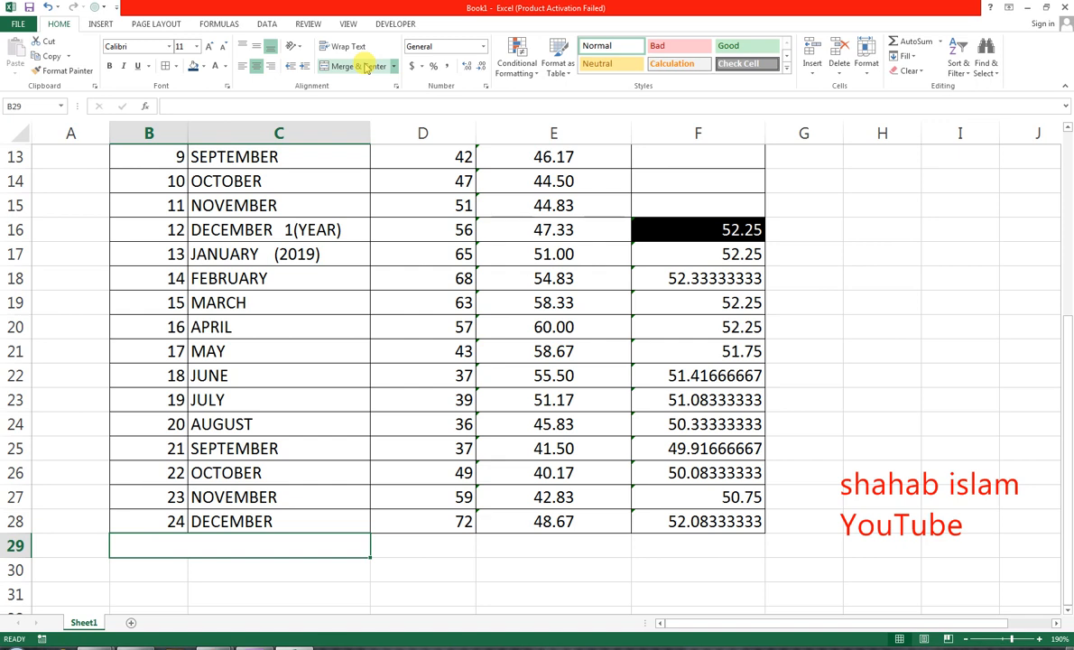
text(AVA)
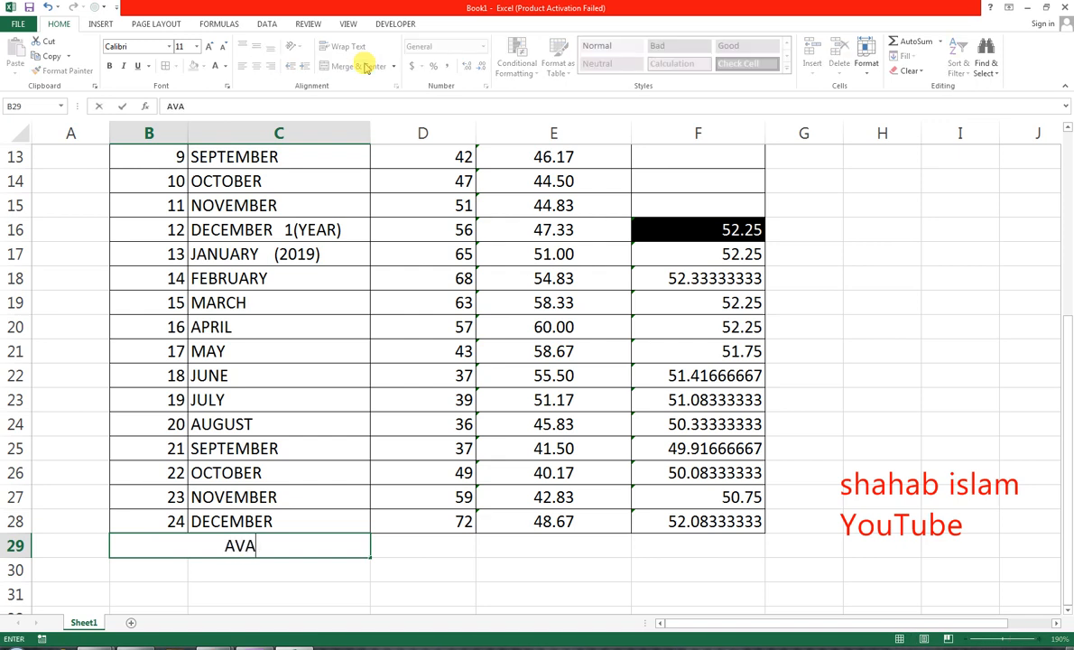
key(BackSpace)
text(ERAGE)
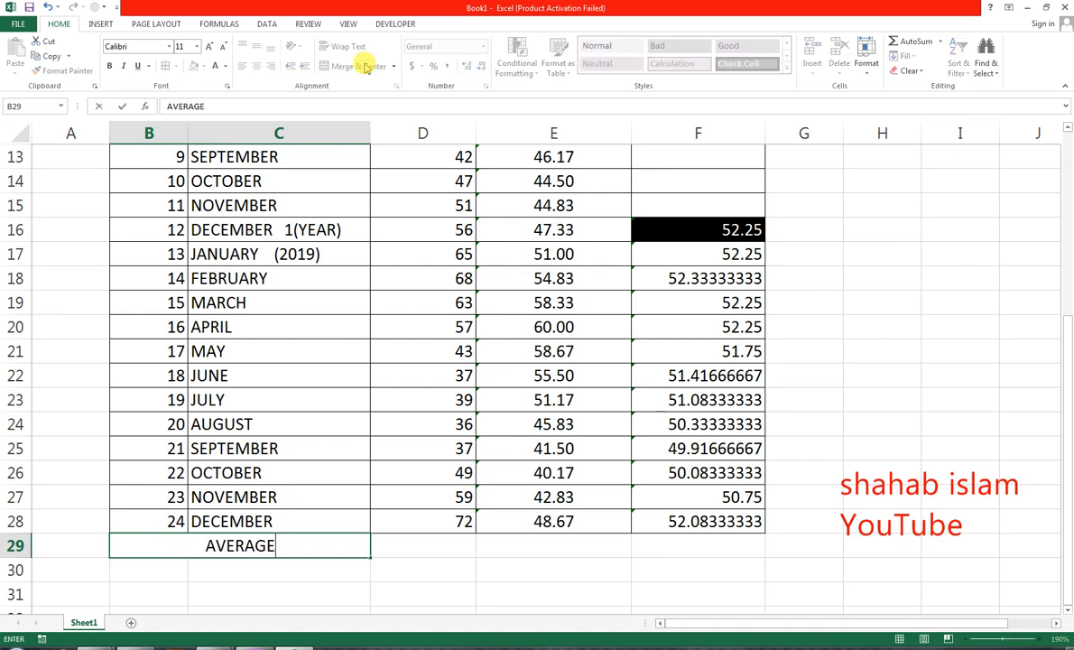
key(Tab)
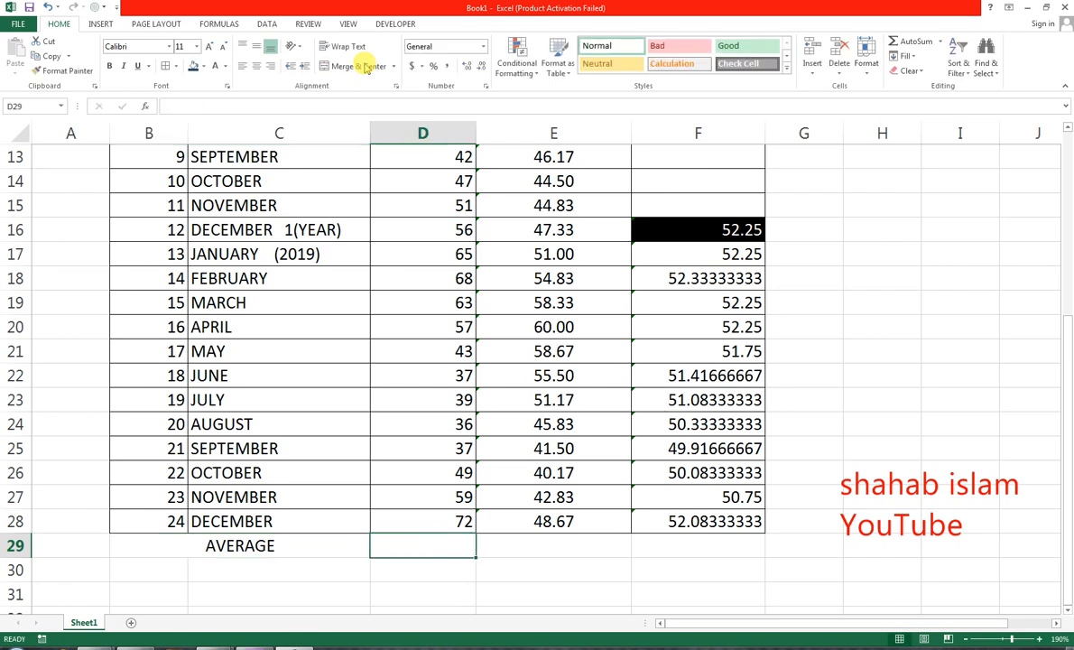
Enter the formula =SUM(D5:D28)/24 in cell D29 to average the utility cost column
text(=)
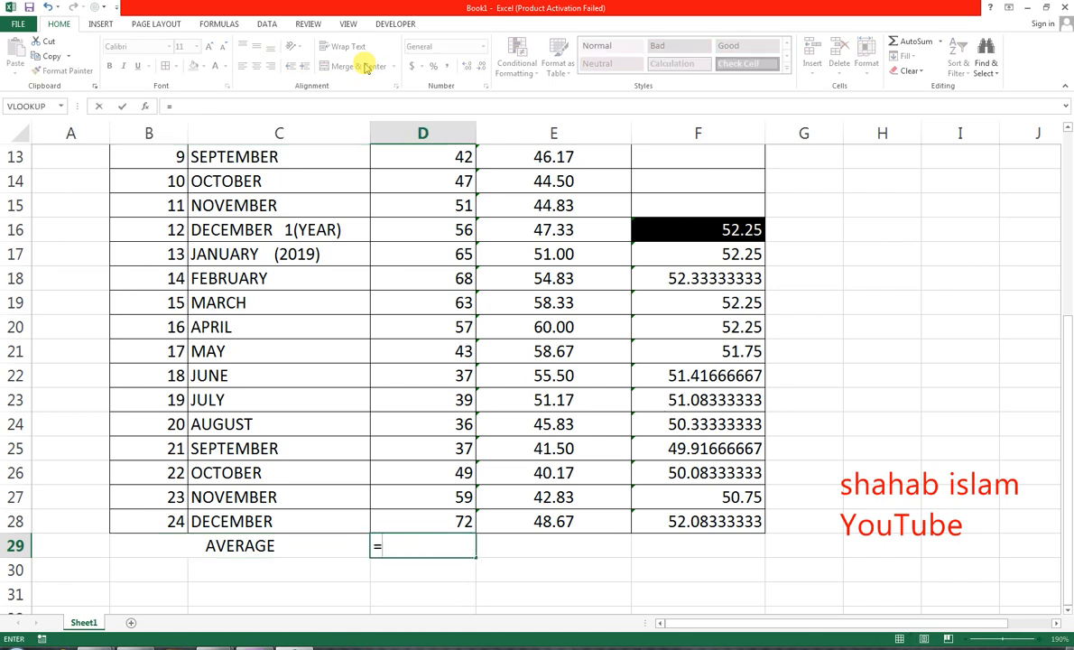
text(SUM()
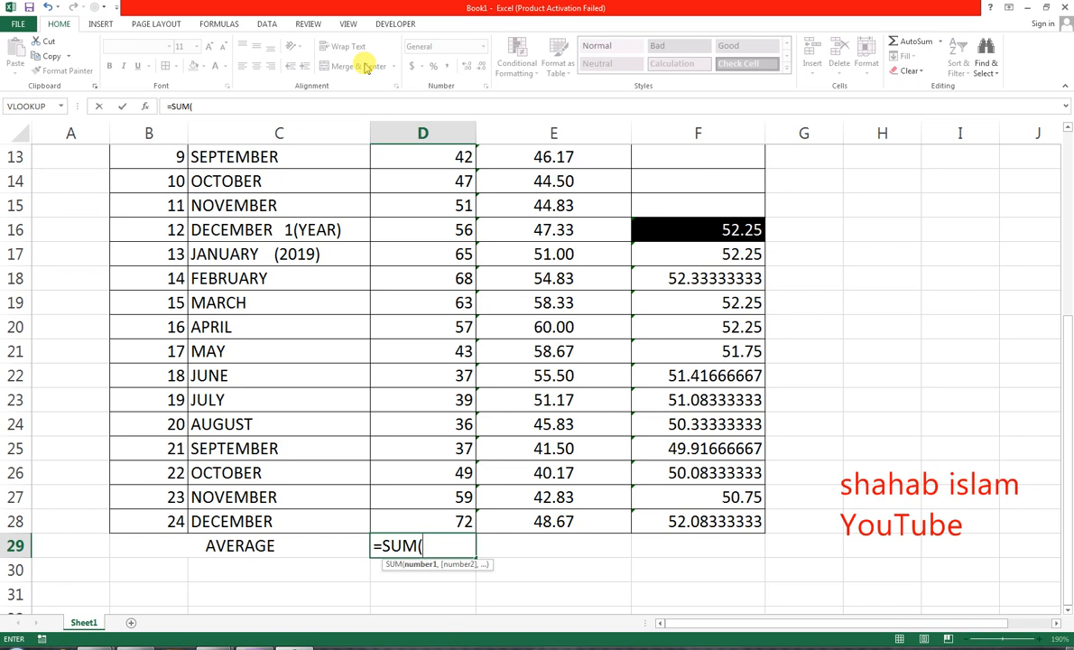
scroll(417, 225, up, 4)
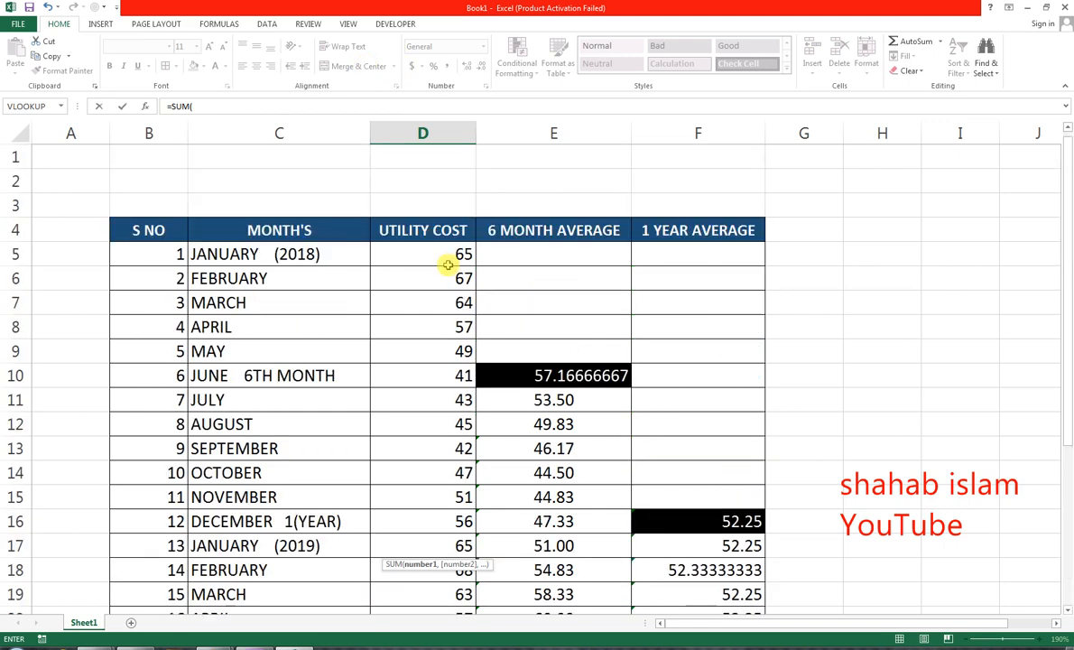
drag(447, 255, 437, 565)
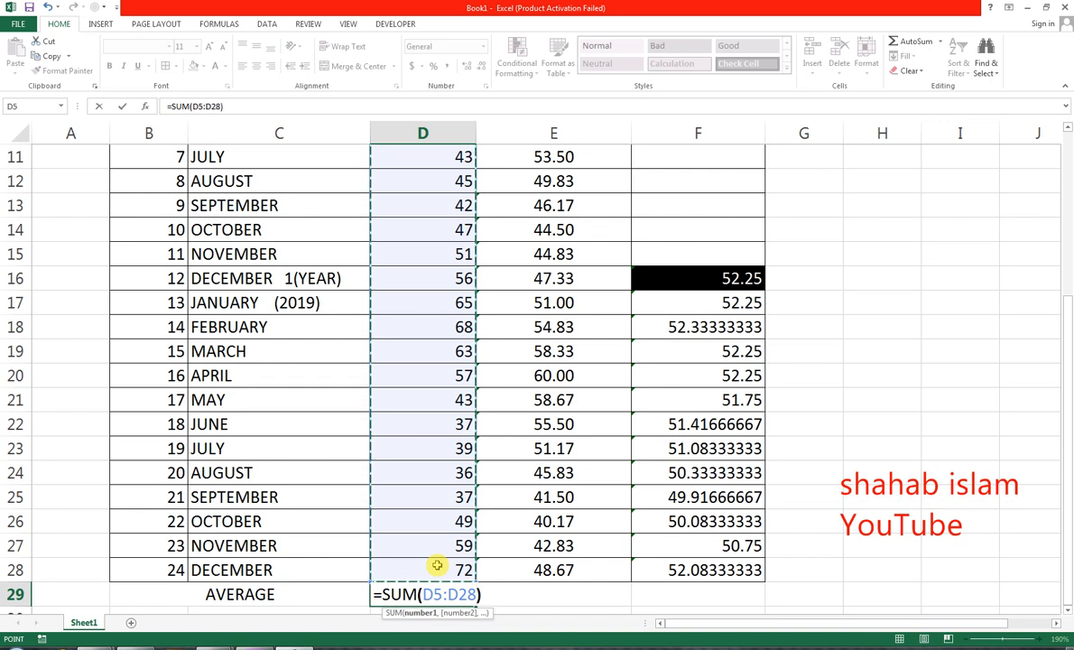
text())
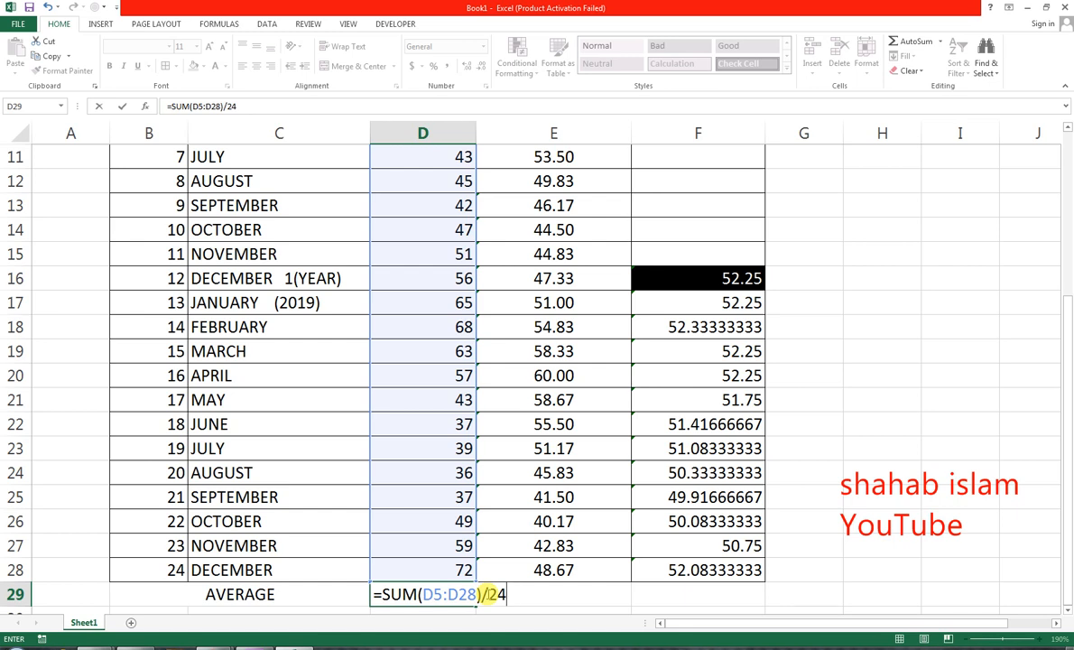
key(Return)
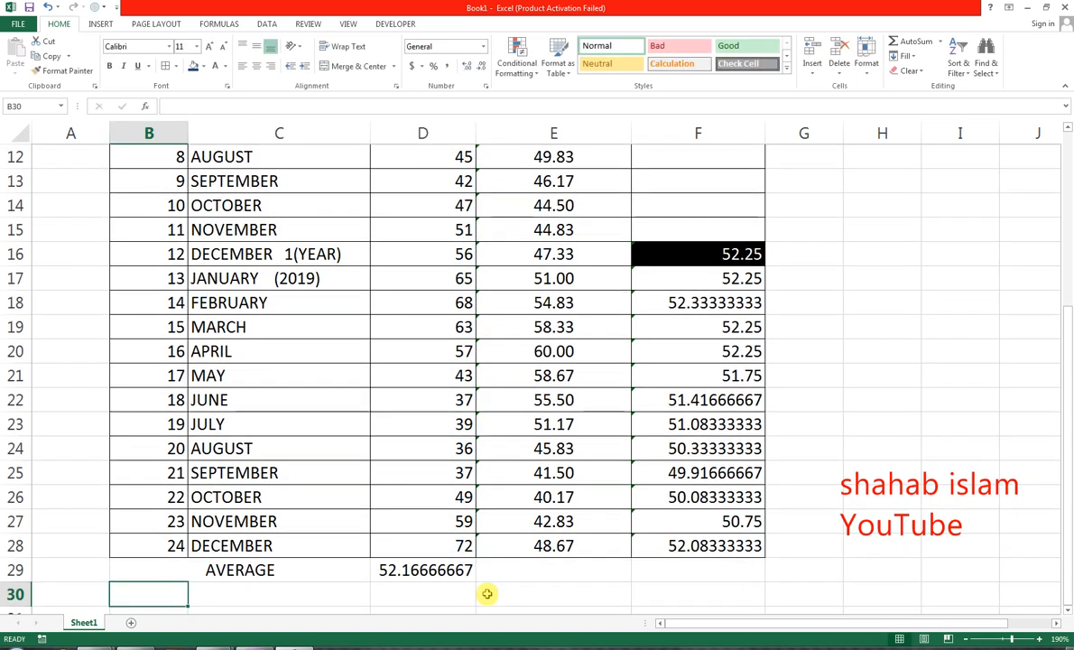
Apply a Thick Box Border around the AVERAGE row, cells B29 to F29
click(161, 569)
drag(267, 576, 647, 570)
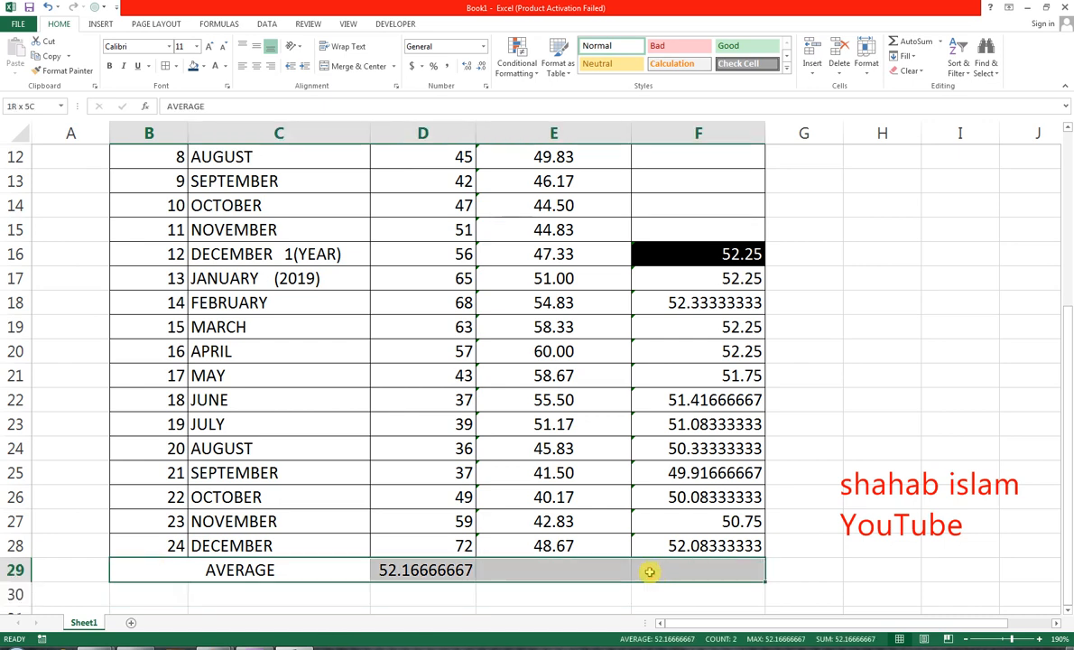
click(174, 66)
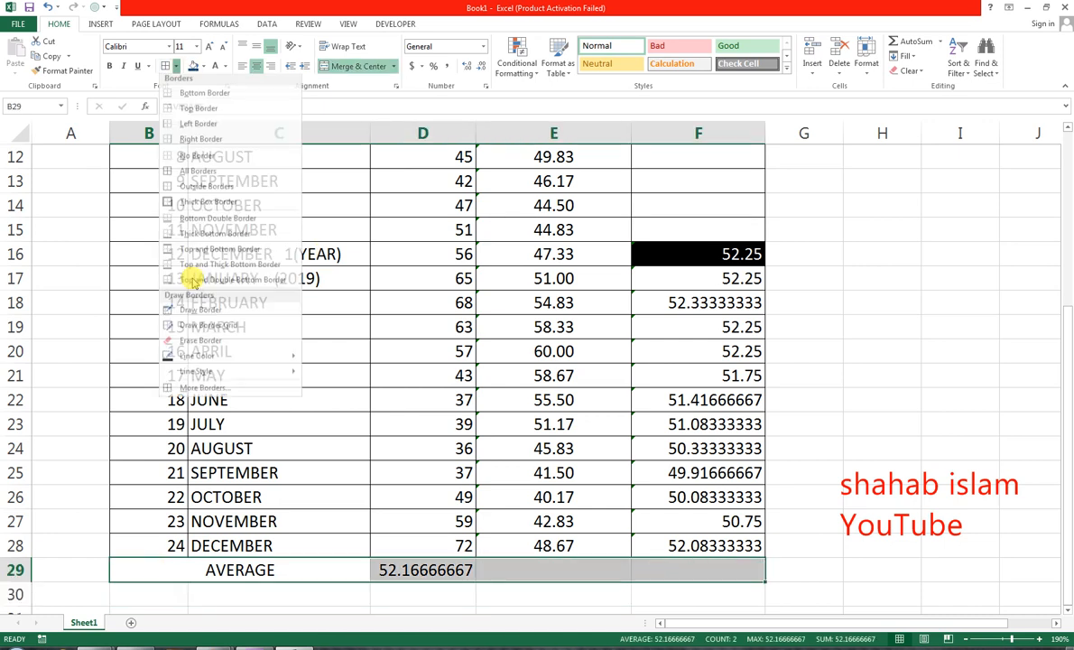
click(181, 206)
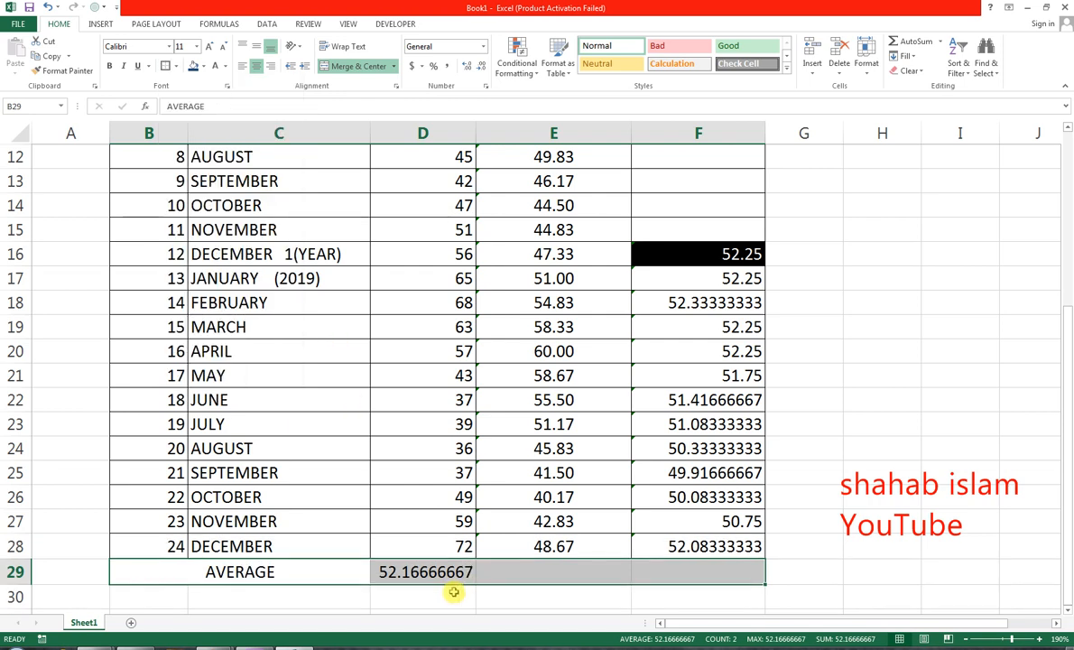
Enter the formula =SUM(E10:E28)/19 in cell E29 to average the 6-month averages
click(534, 580)
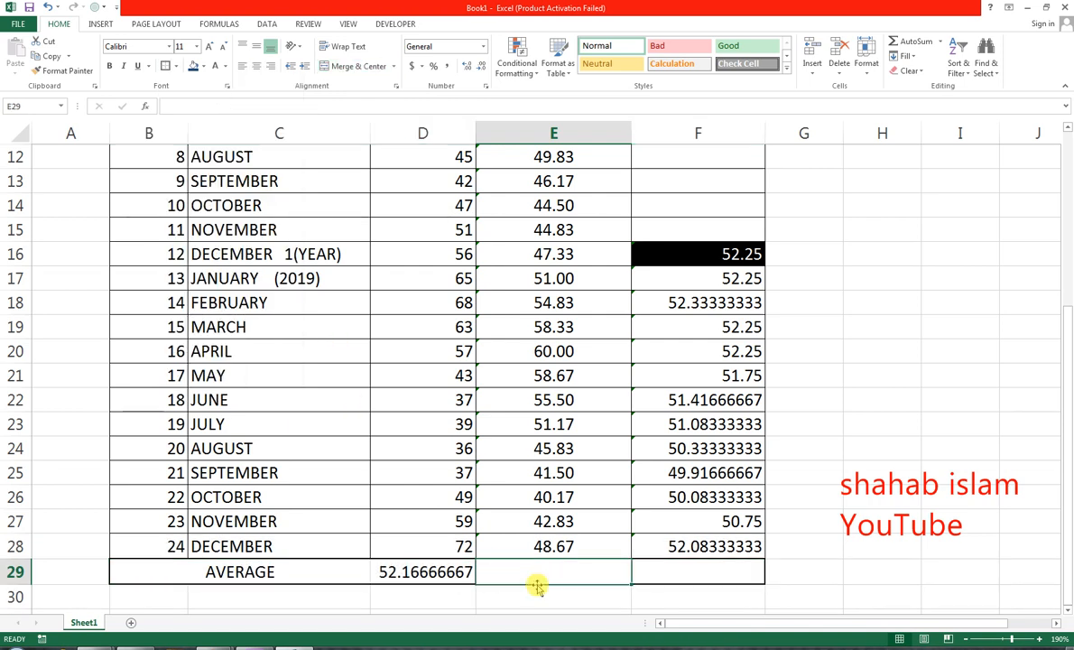
text(=SUM()
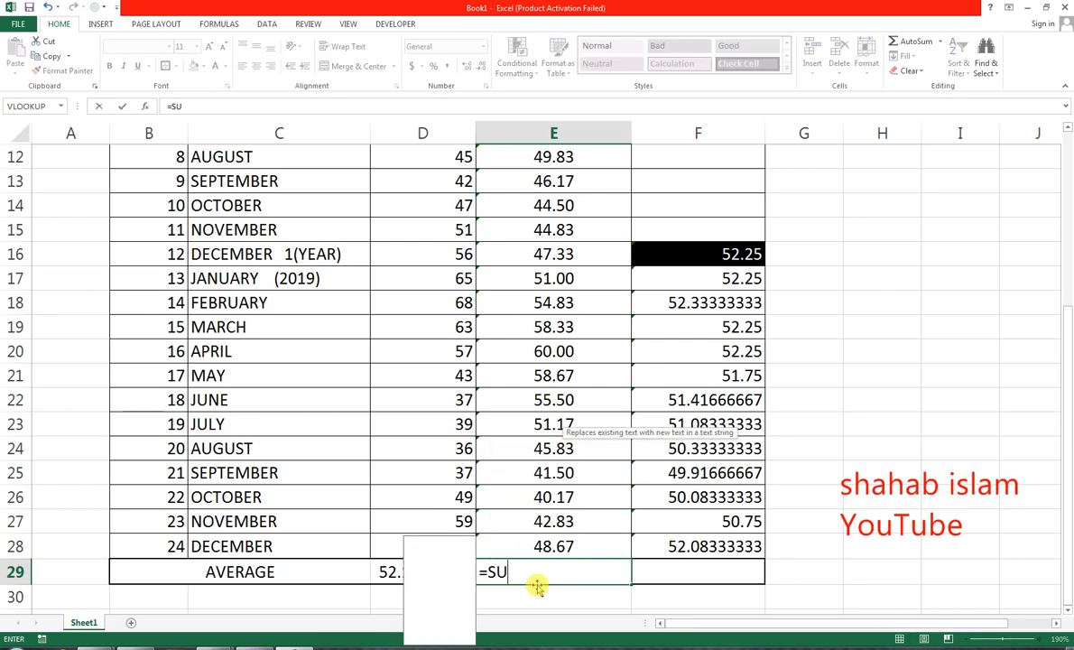
key(Up)
key(shift+Up)
key(shift+Up)
key(shift+Up)
key(shift+Up)
key(shift+Up)
key(shift+Up)
key(shift+Up)
key(shift+Up)
key(shift+Up)
key(shift+Up)
key(shift+Up)
key(shift+Up)
key(shift+Up)
key(shift+Up)
key(shift+Up)
key(shift+Up)
key(shift+Up)
key(shift+Up)
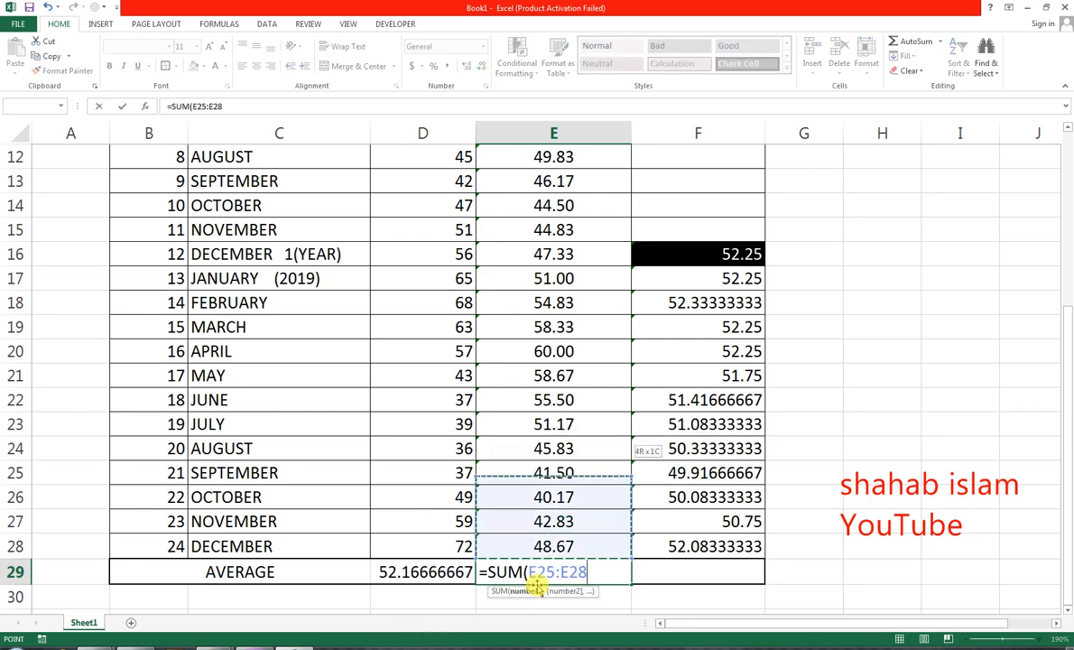
key(shift+Up)
key(shift+Down)
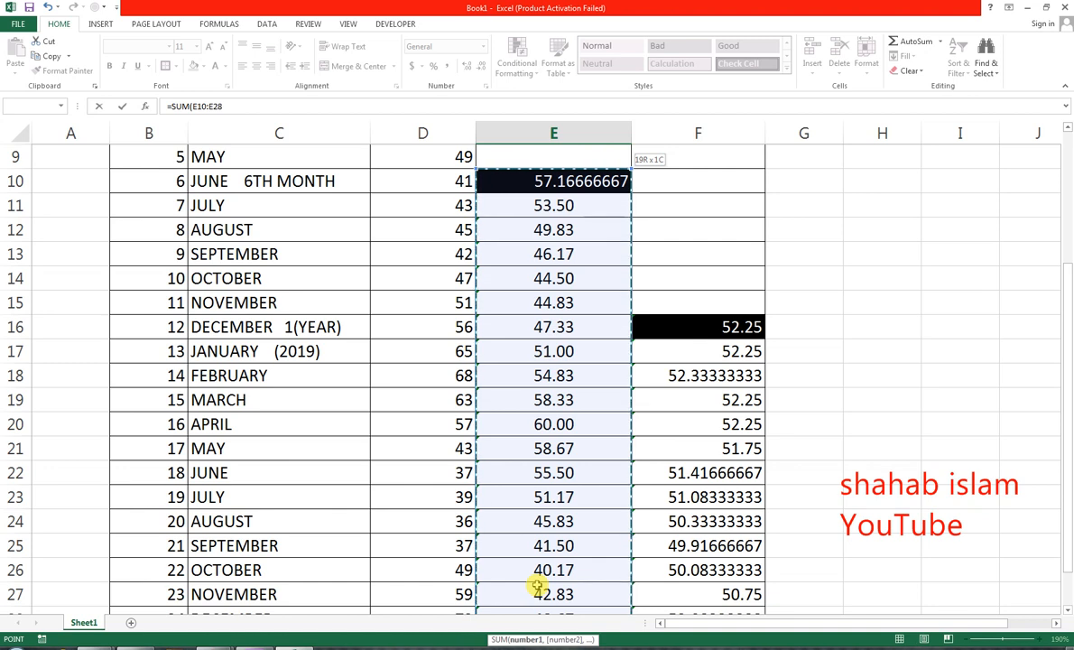
text()/19)
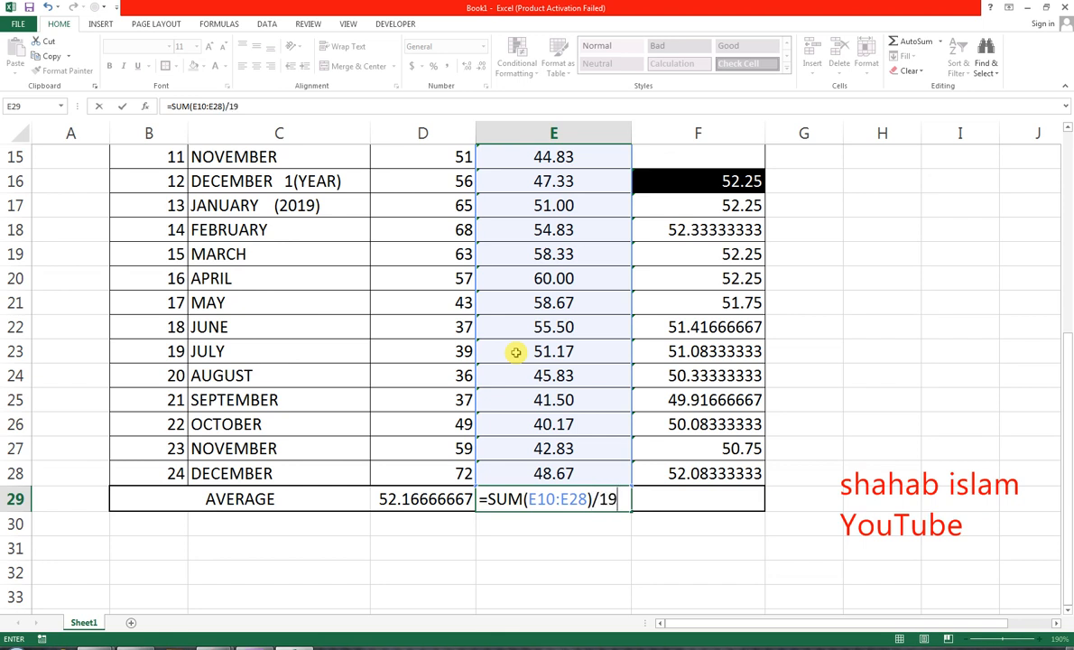
key(Return)
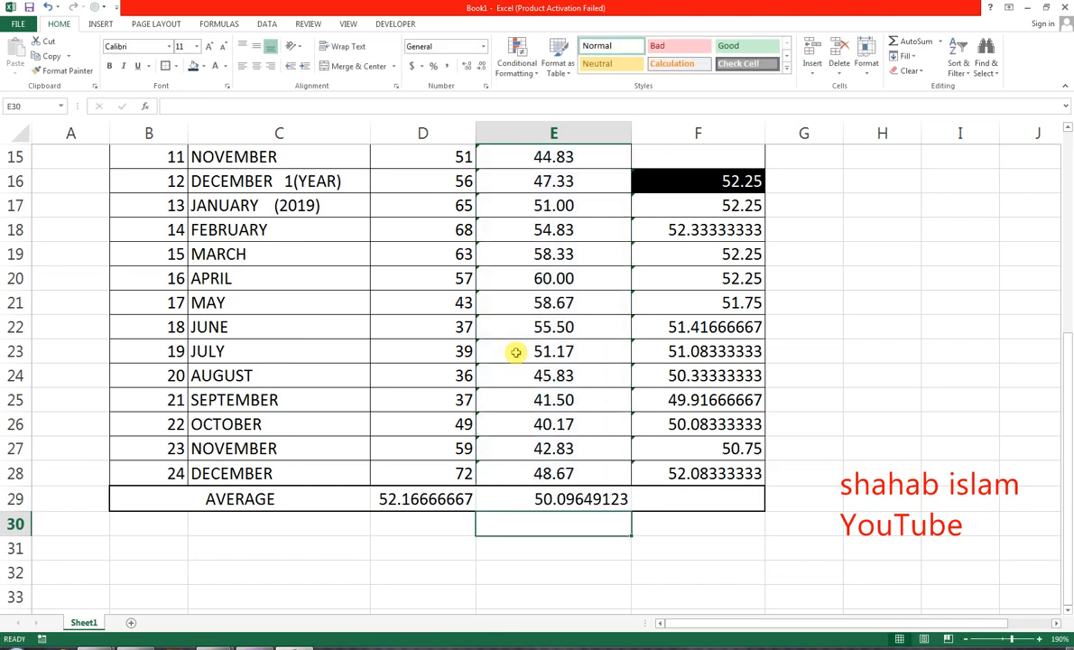
Enter the formula =SUM(F16:F28)/13 in cell F29 to average the 1-year averages
key(Up)
key(Right)
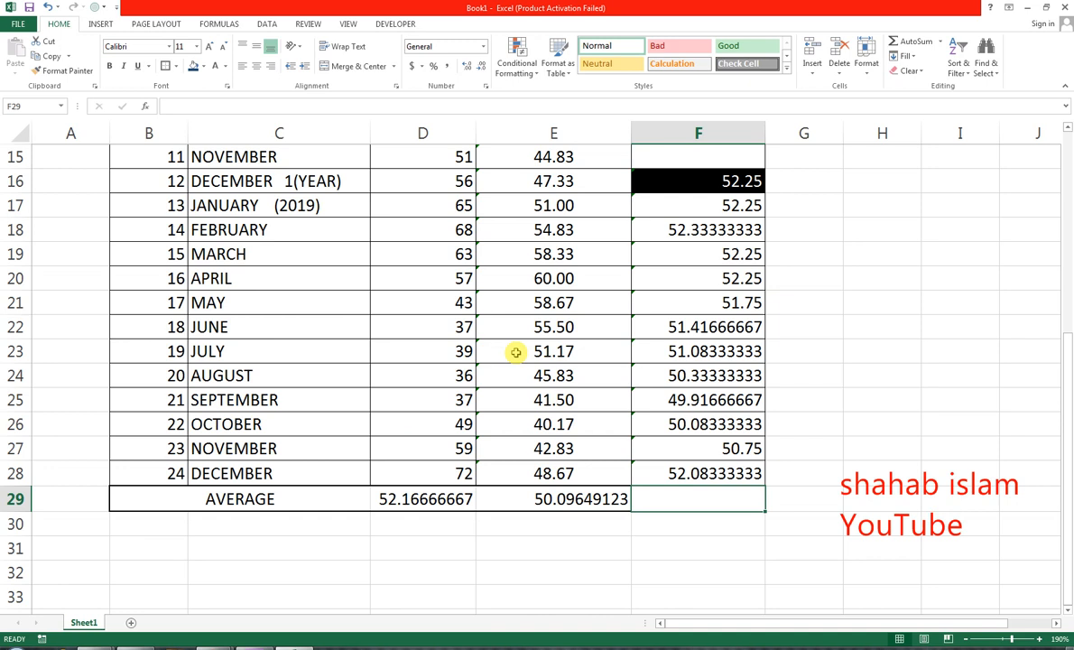
text(=SUM()
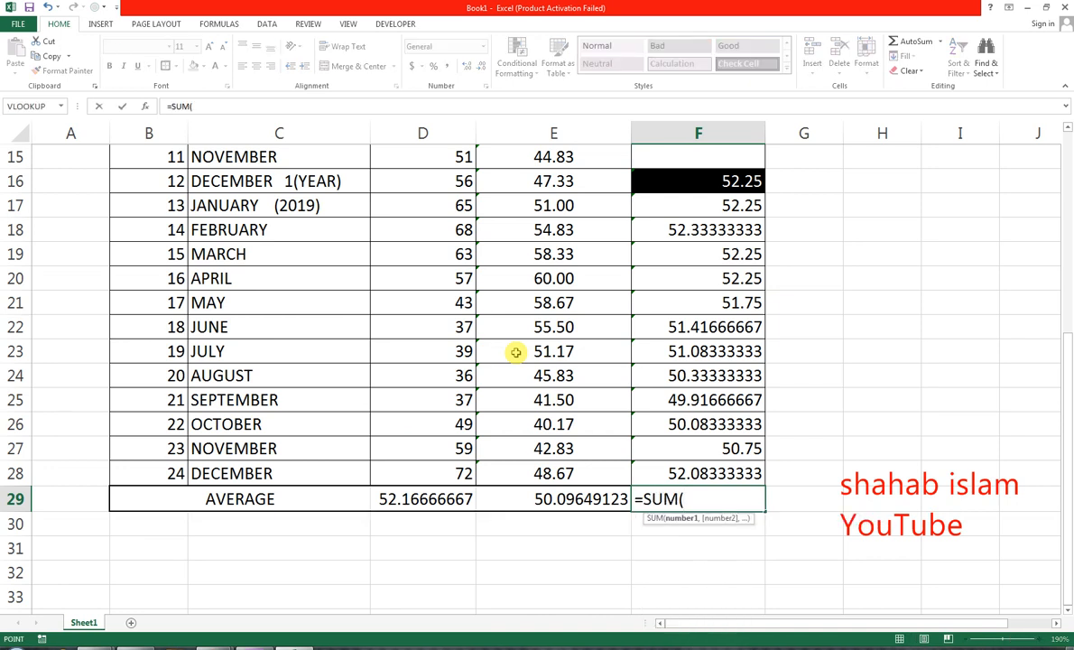
key(Up)
key(shift+Up)
key(shift+Up)
key(shift+Up)
key(shift+Up)
key(shift+Up)
key(shift+Up)
key(shift+Up)
key(shift+Up)
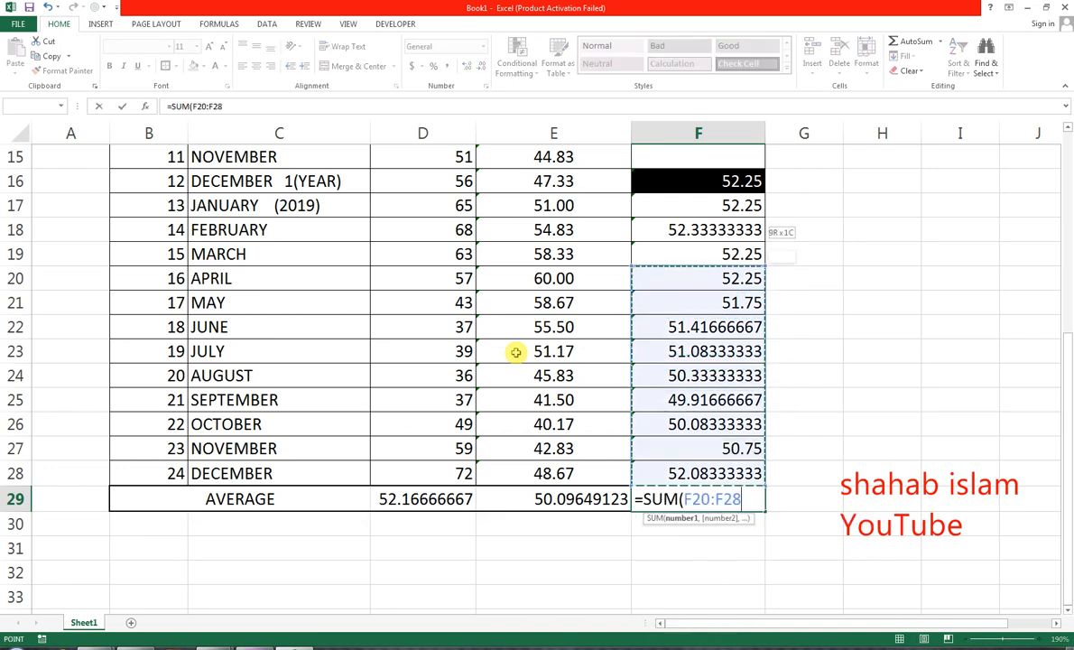
key(shift+Up)
key(shift+Up)
key(shift+Up)
key(shift+Up)
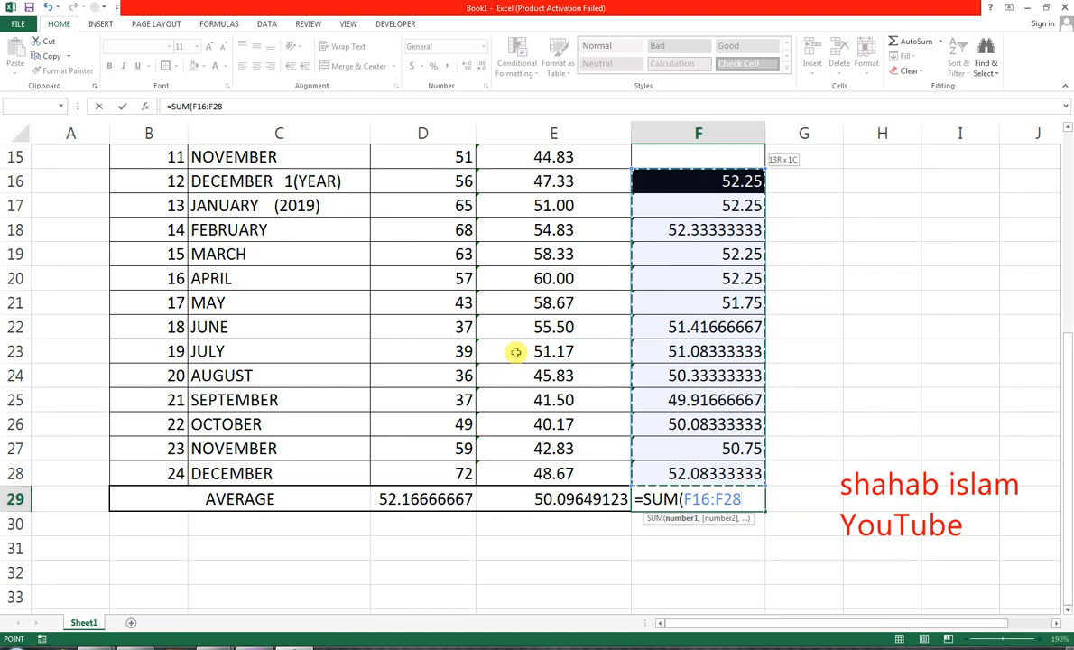
text()/)
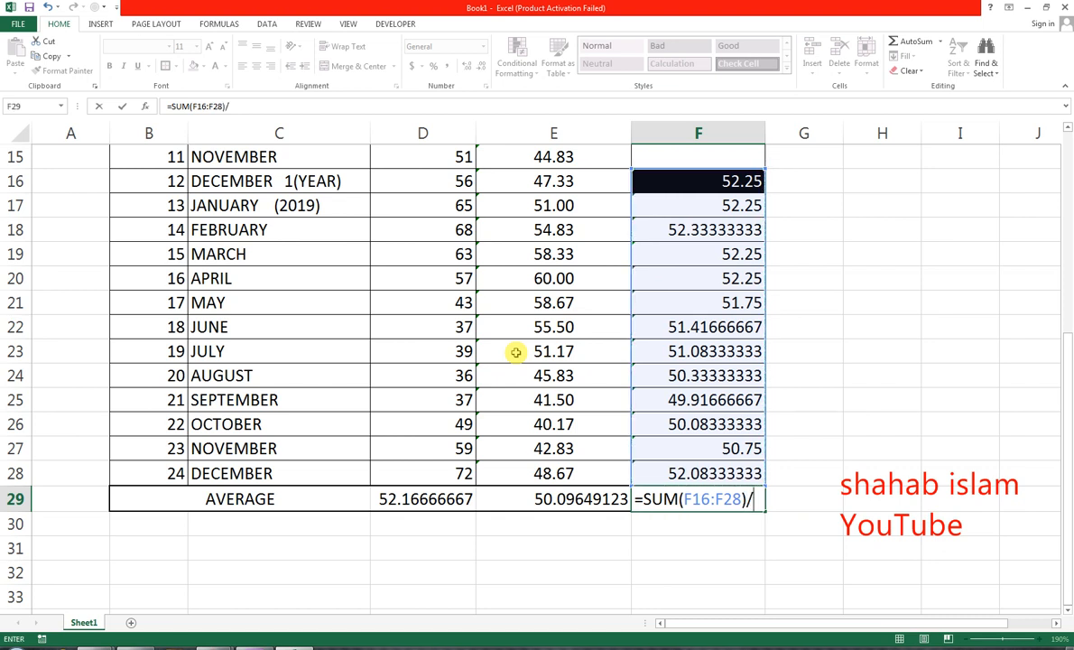
text(13)
key(Return)
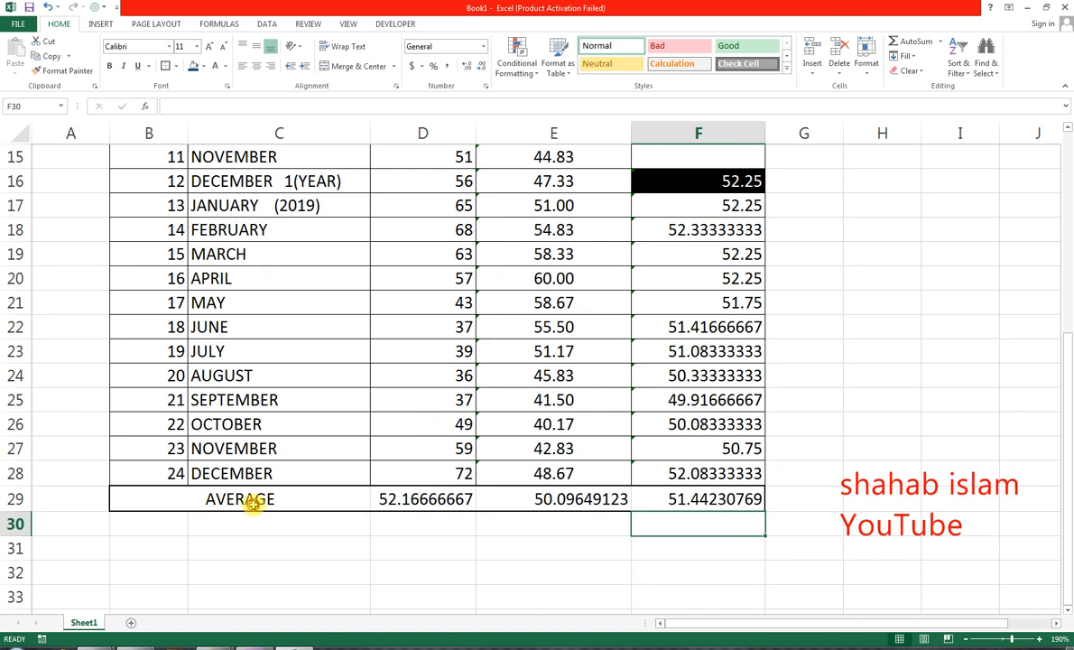
Give the AVERAGE row, cells B29 to F29, a dark blue fill and white text
drag(243, 498, 679, 496)
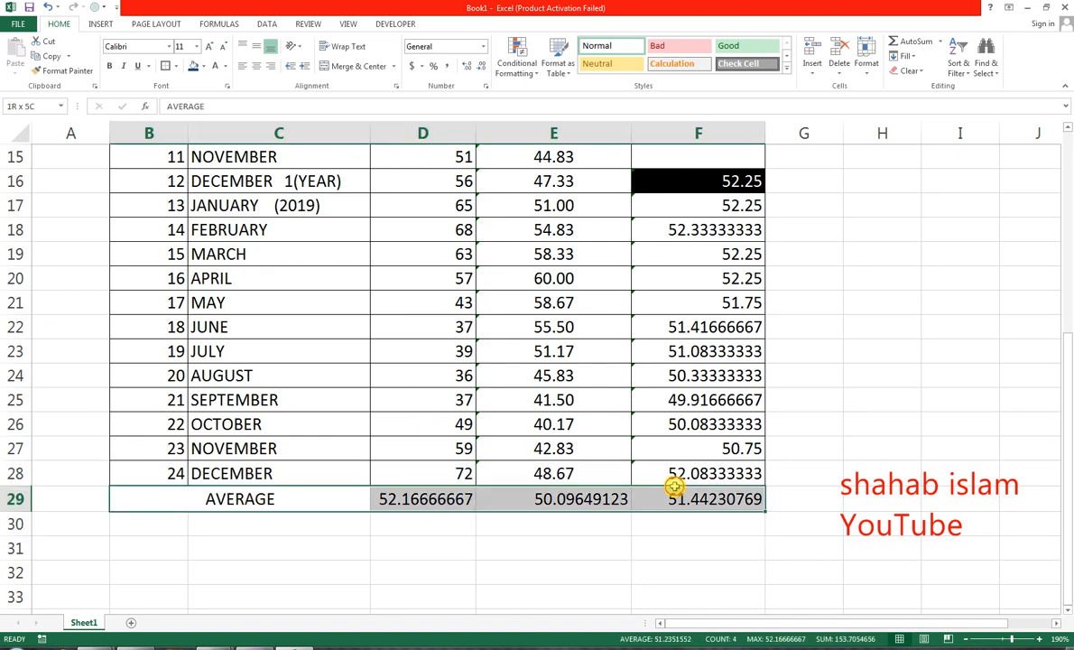
click(193, 66)
click(214, 66)
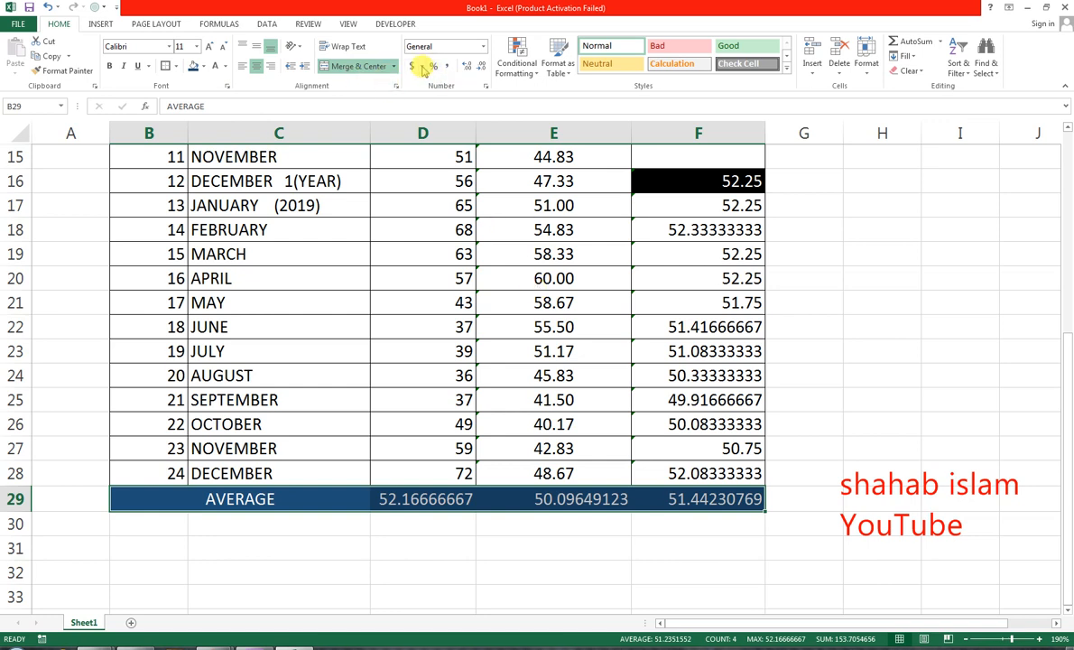
Reduce the averages in cells D29 to F29 to four decimal places, without the Comma style
click(446, 69)
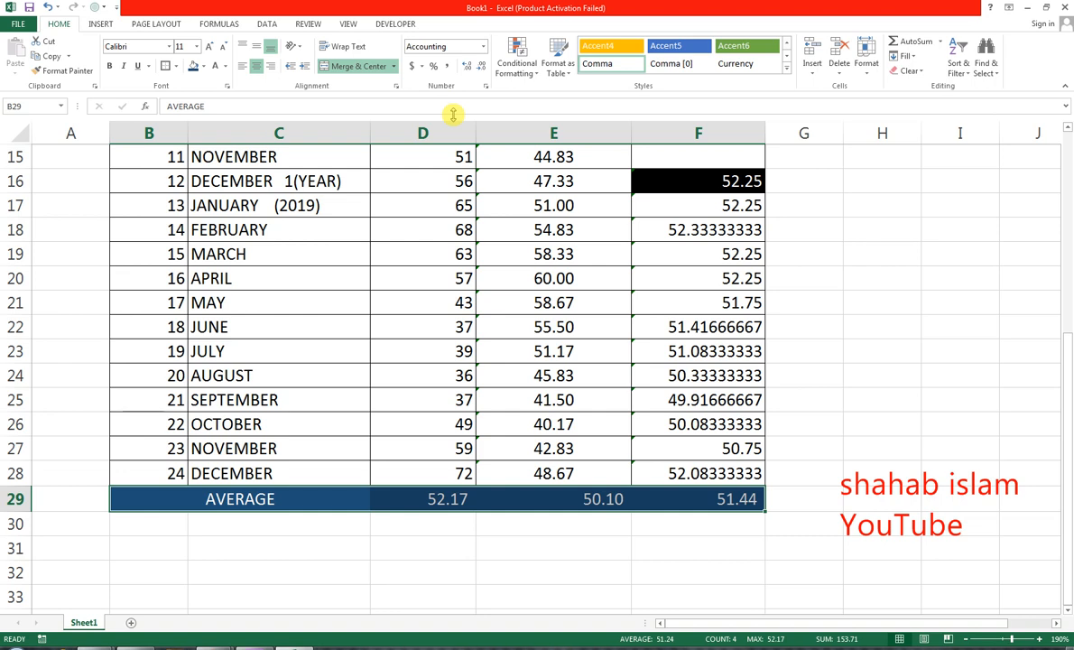
key(ctrl+z)
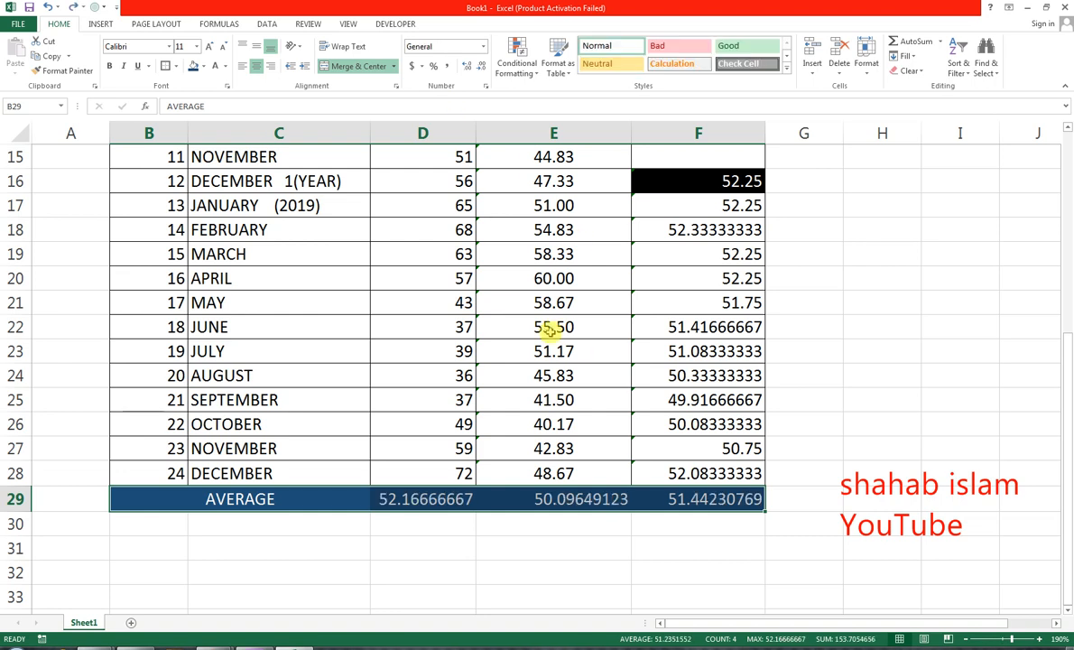
drag(428, 498, 684, 492)
click(485, 67)
click(486, 68)
click(486, 67)
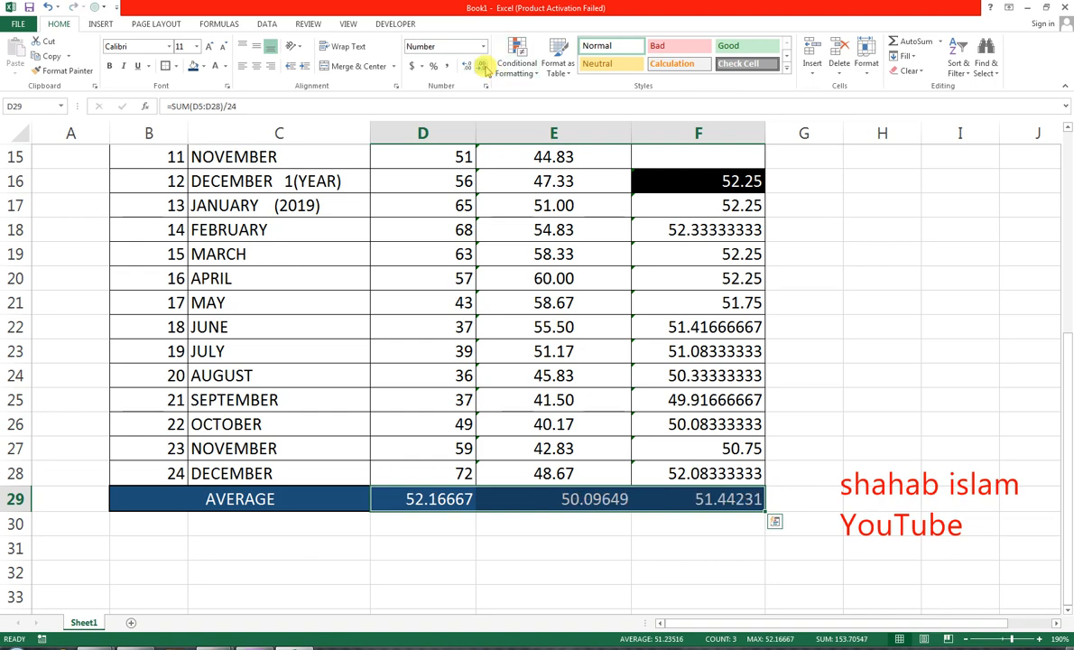
click(485, 68)
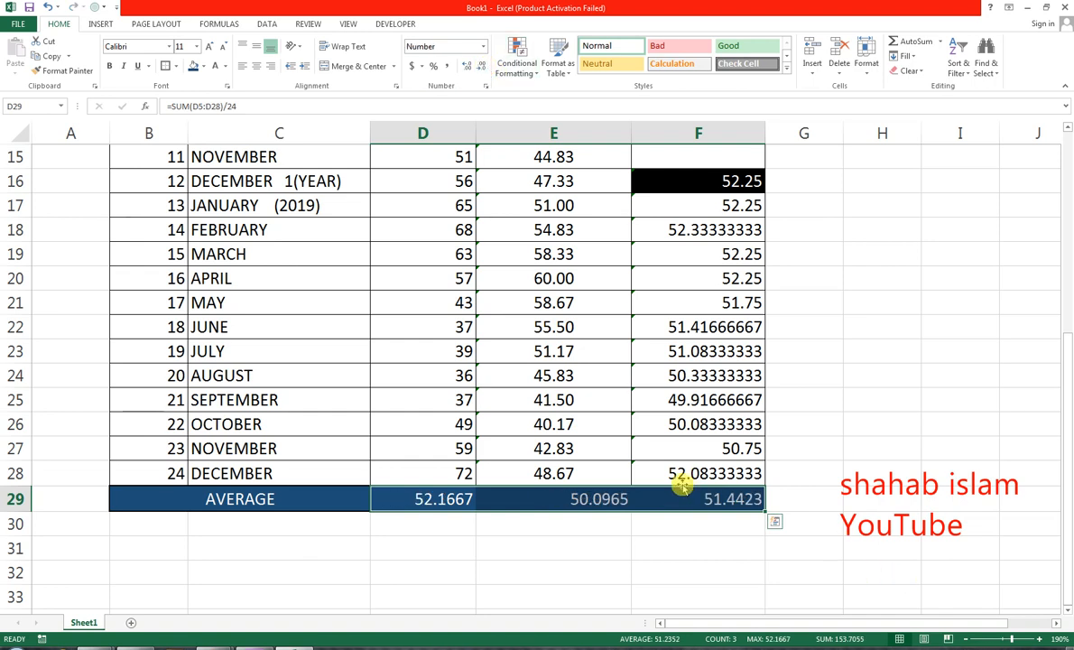
Merge and center cells A1 to J3 above the table headers
scroll(632, 452, up, 5)
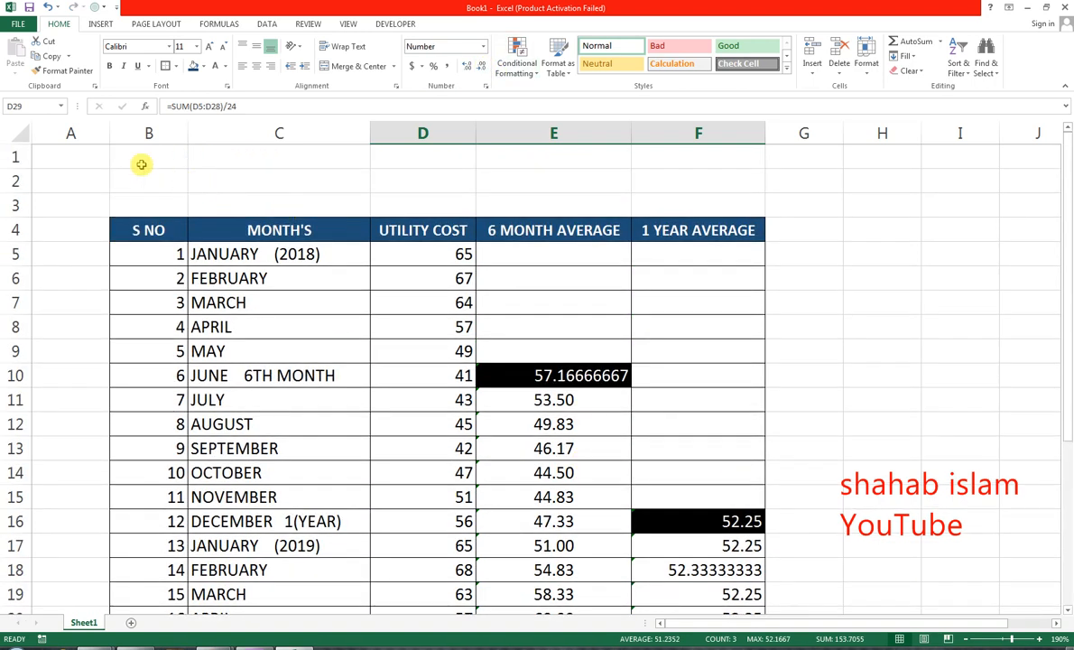
drag(88, 156, 1026, 201)
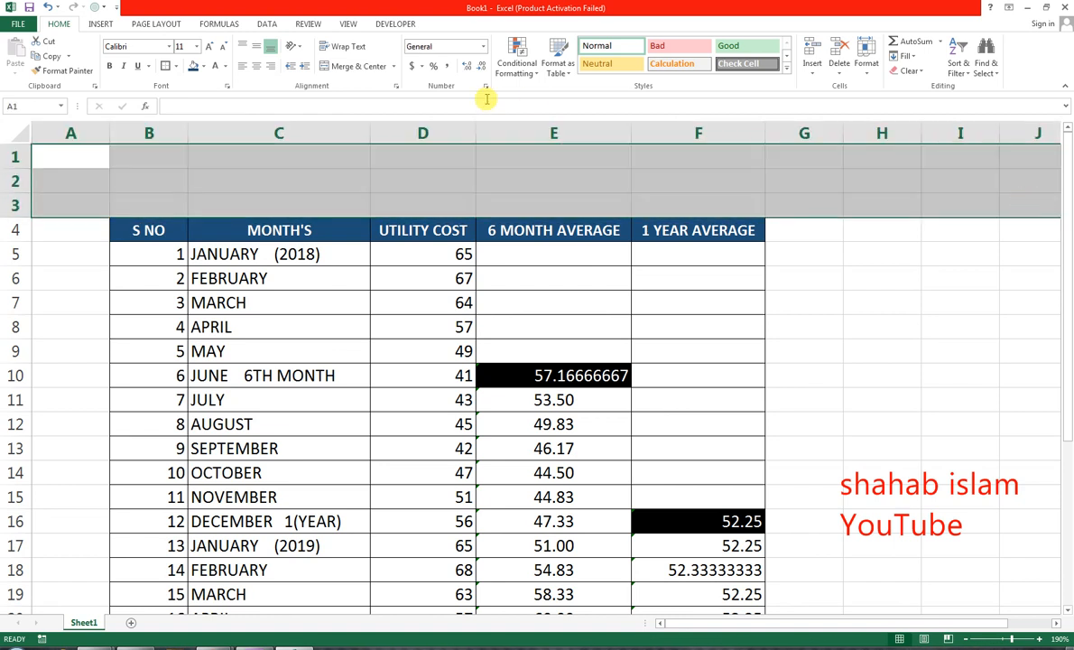
click(366, 69)
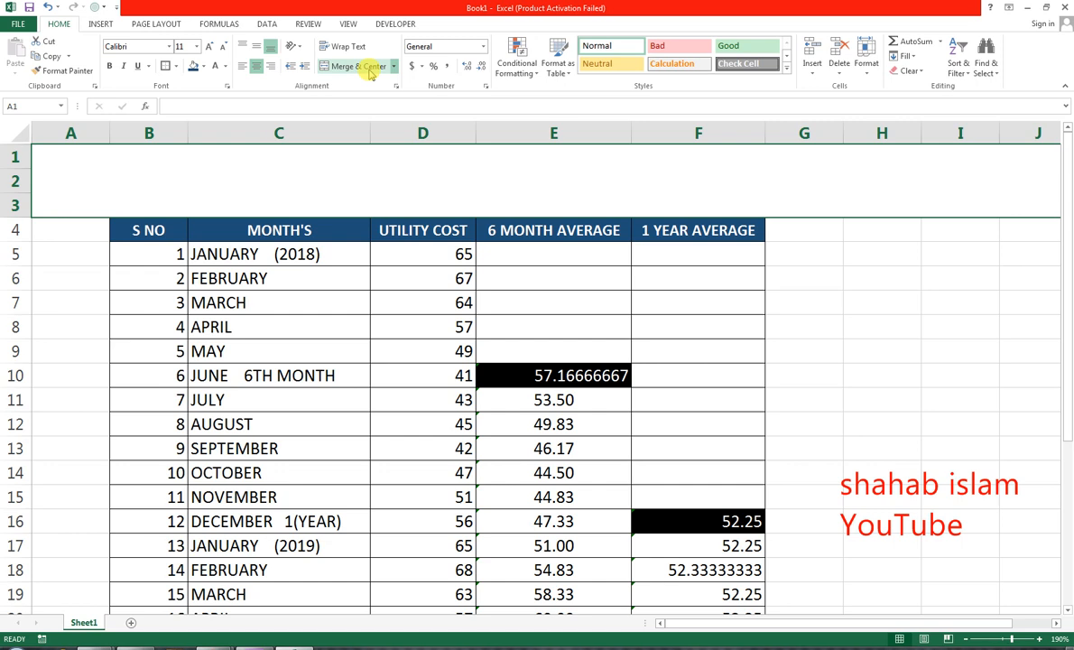
Enter the title AVERAGE UTILITY EXPENSE in the merged cell above the table and align it vertically to the middle
text(AVERAGE )
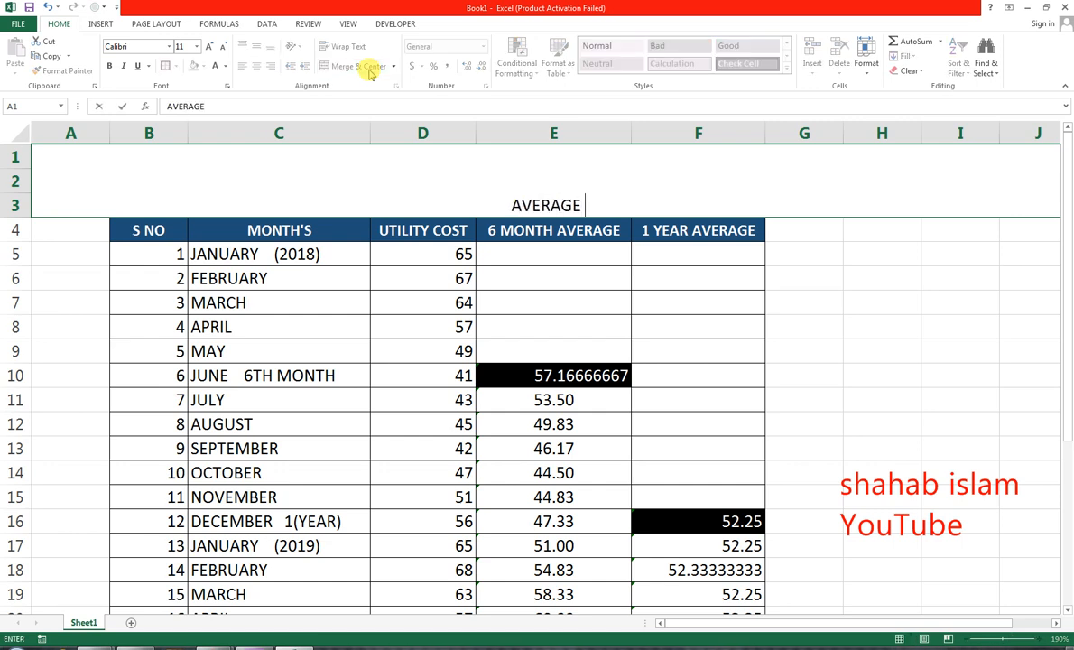
text(UTILIT)
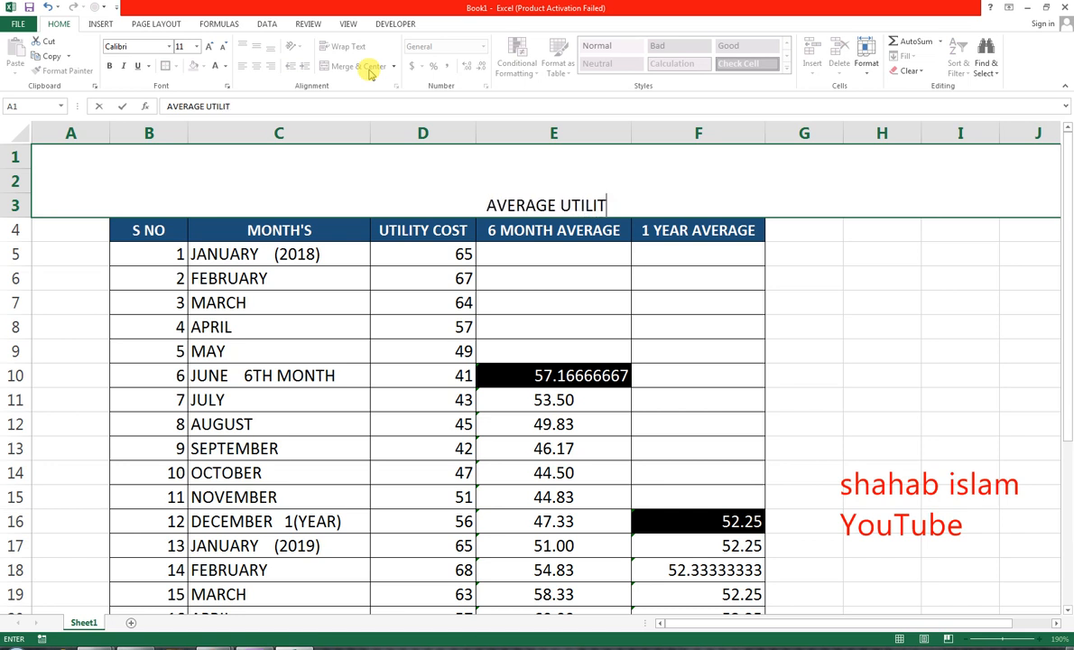
text(Y EX)
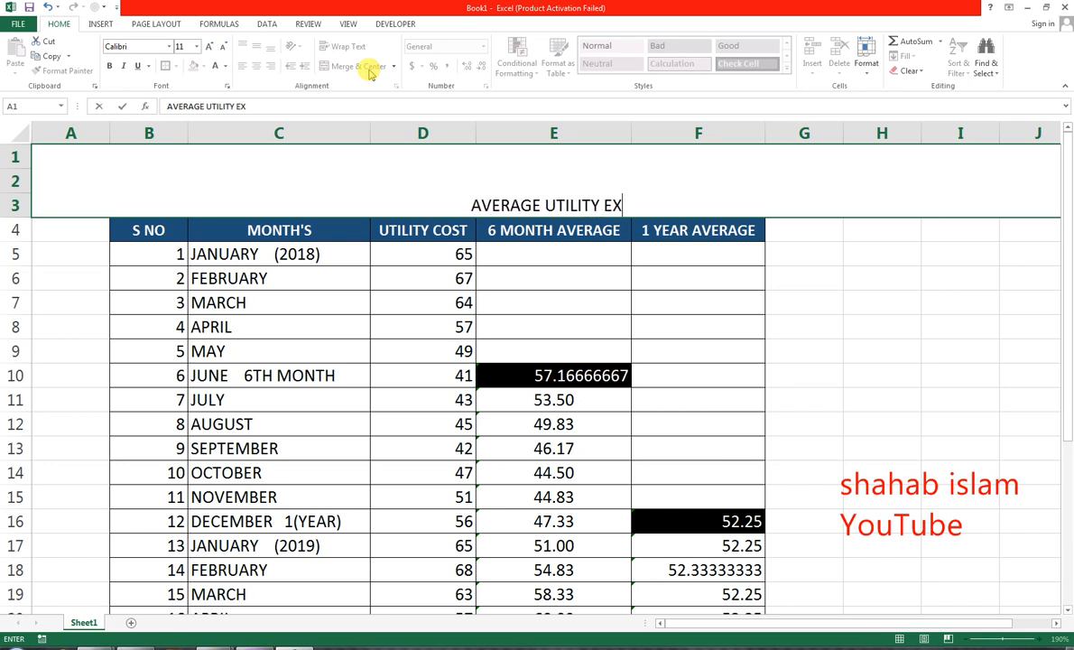
text(PE)
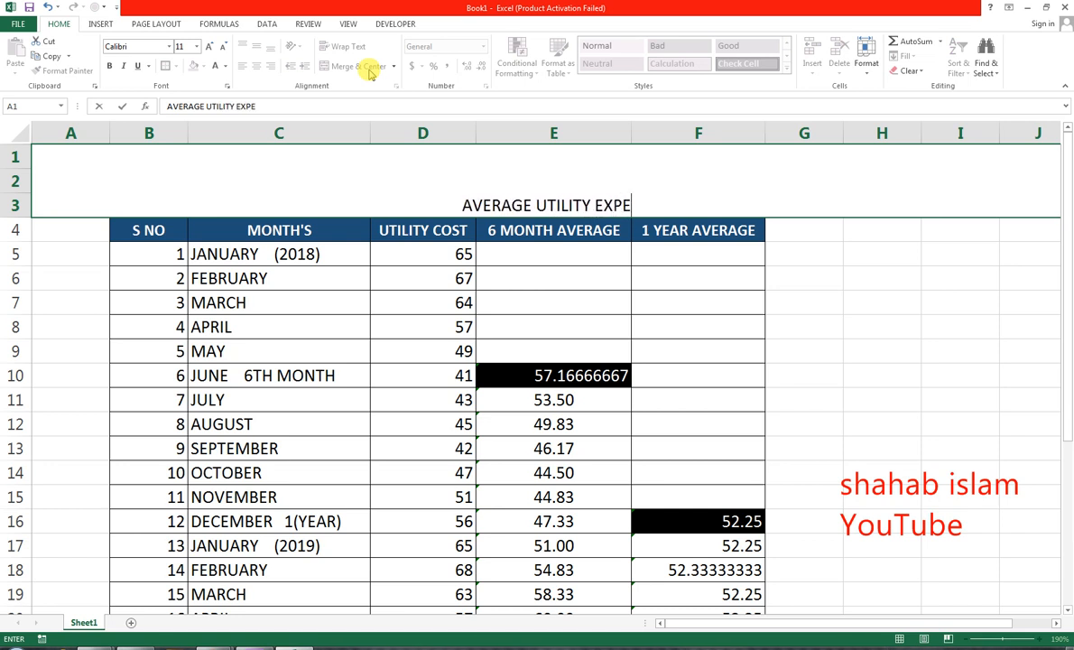
text(N)
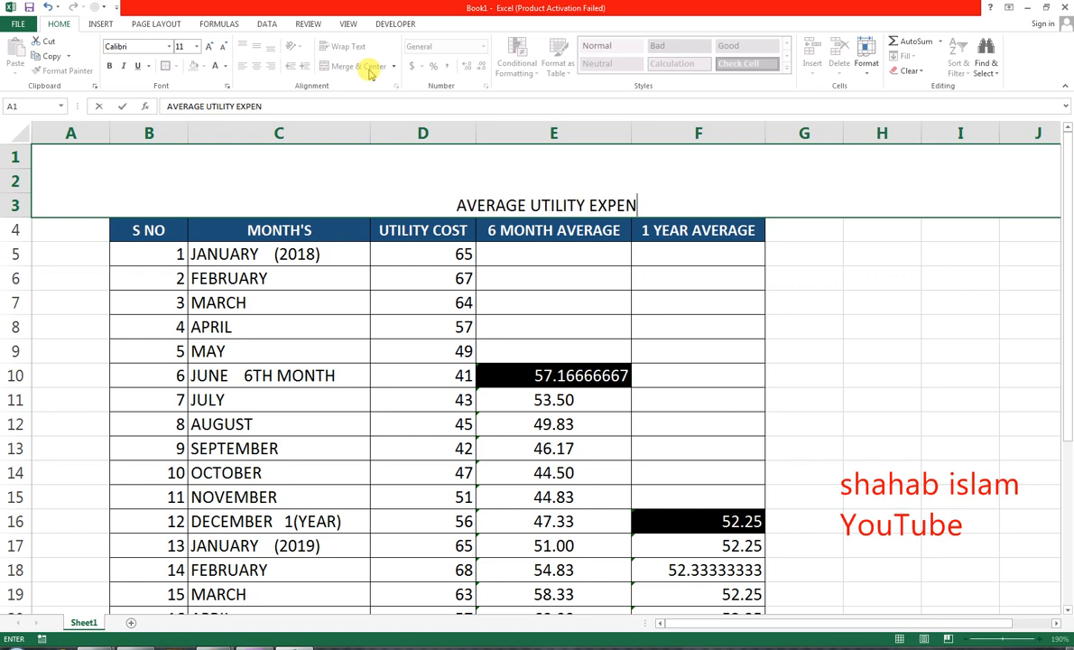
text(SE)
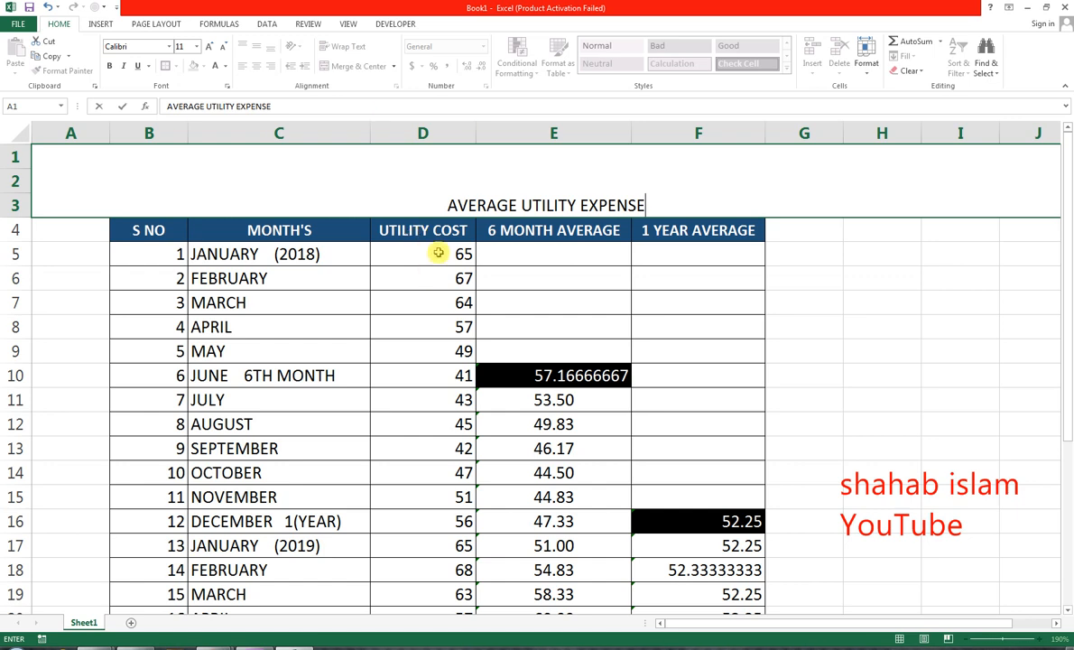
click(442, 199)
click(257, 47)
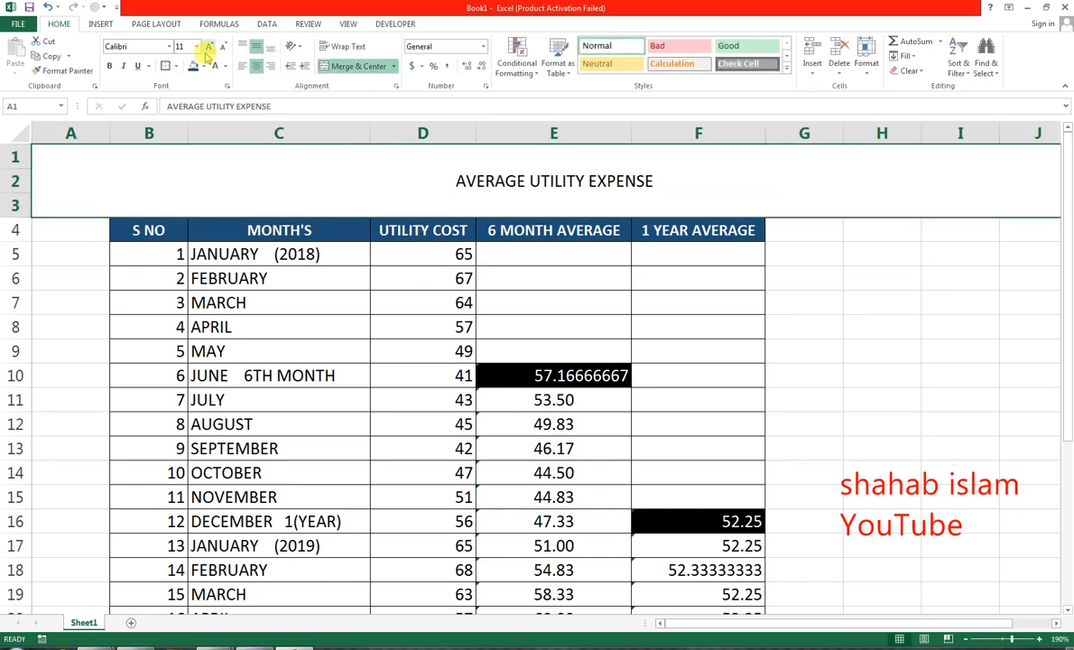
Make the sheet title bold at font size 36 and give its merged cell a light blue fill
click(209, 46)
click(209, 46)
click(209, 46)
click(208, 46)
click(208, 46)
click(208, 46)
click(209, 46)
click(208, 46)
click(208, 46)
click(208, 46)
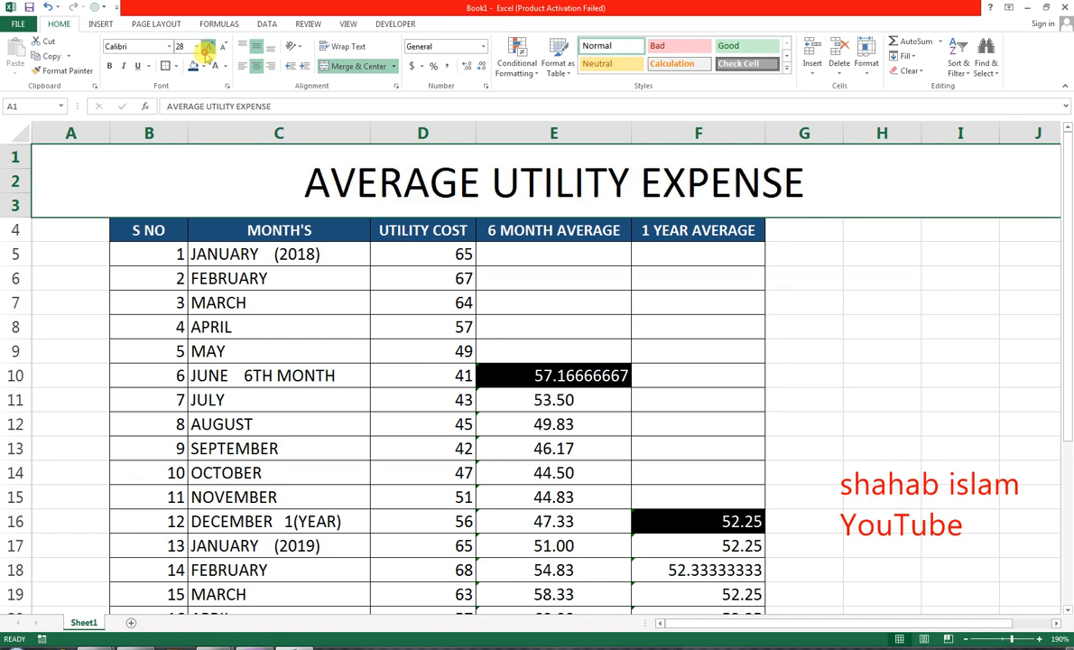
click(209, 46)
click(109, 67)
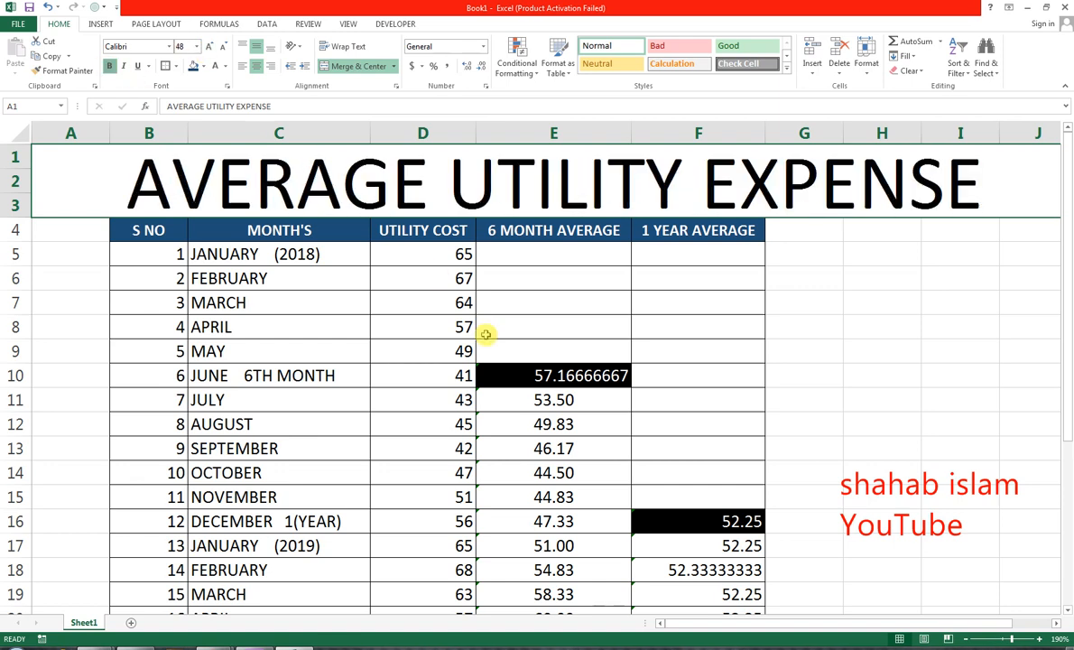
click(221, 48)
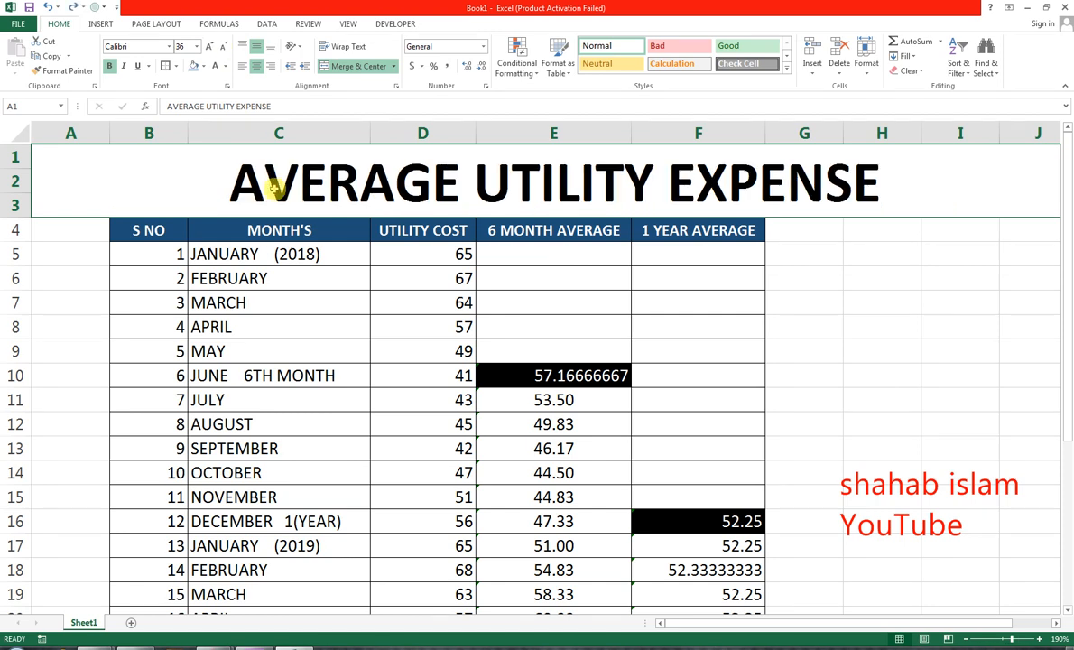
click(205, 68)
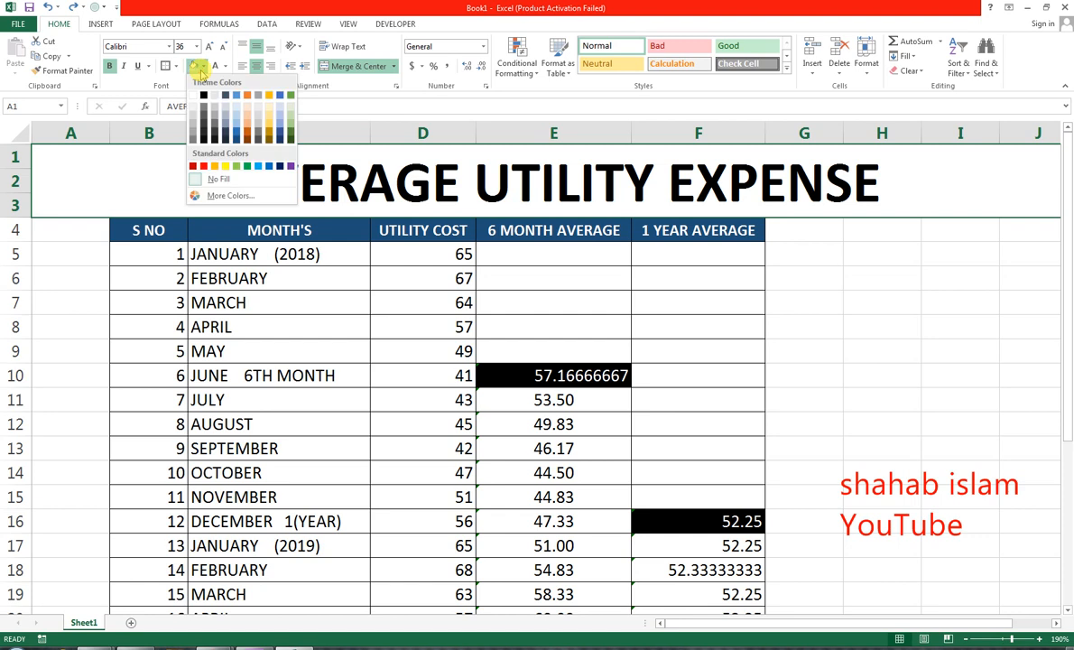
click(233, 116)
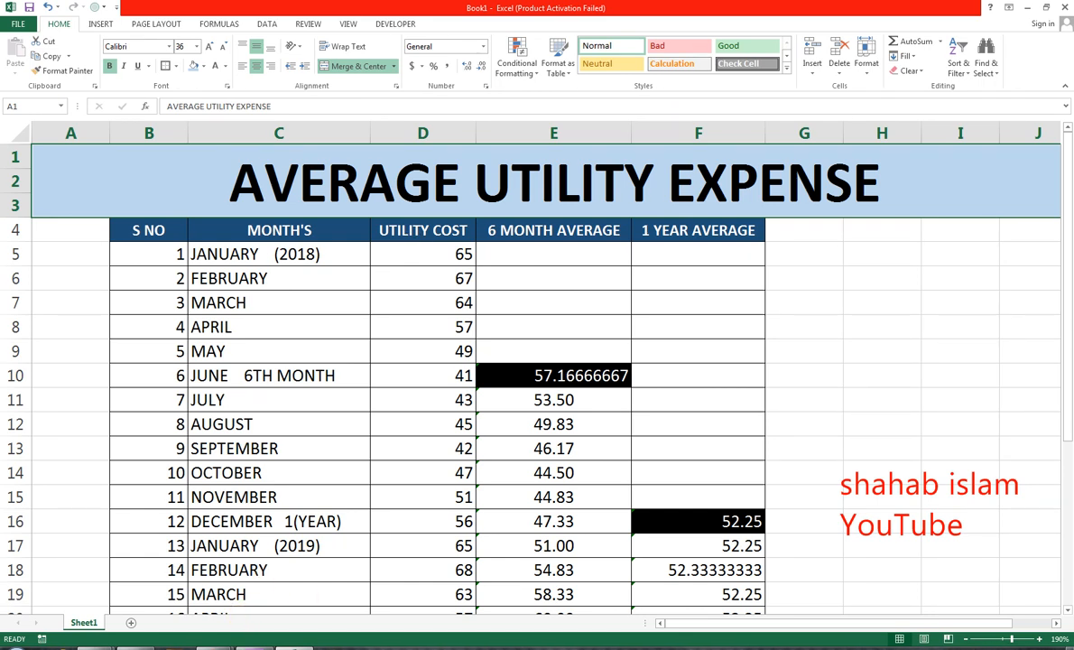
Switch to the Chrome window with the YouTube channel's videos page
mouse_move(214, 645)
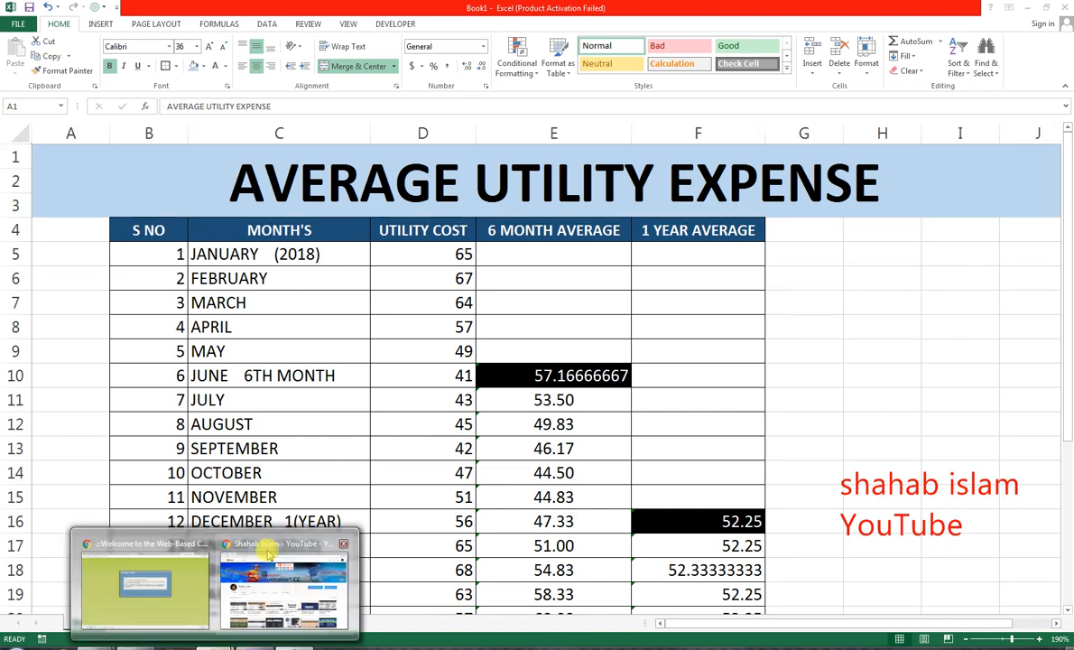
click(259, 543)
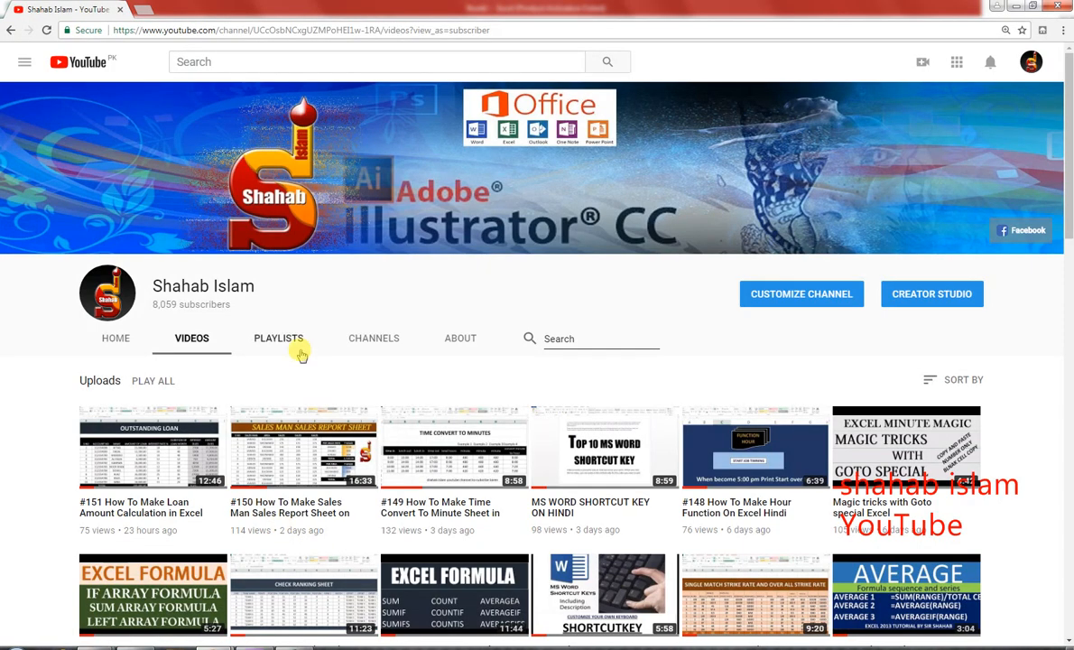